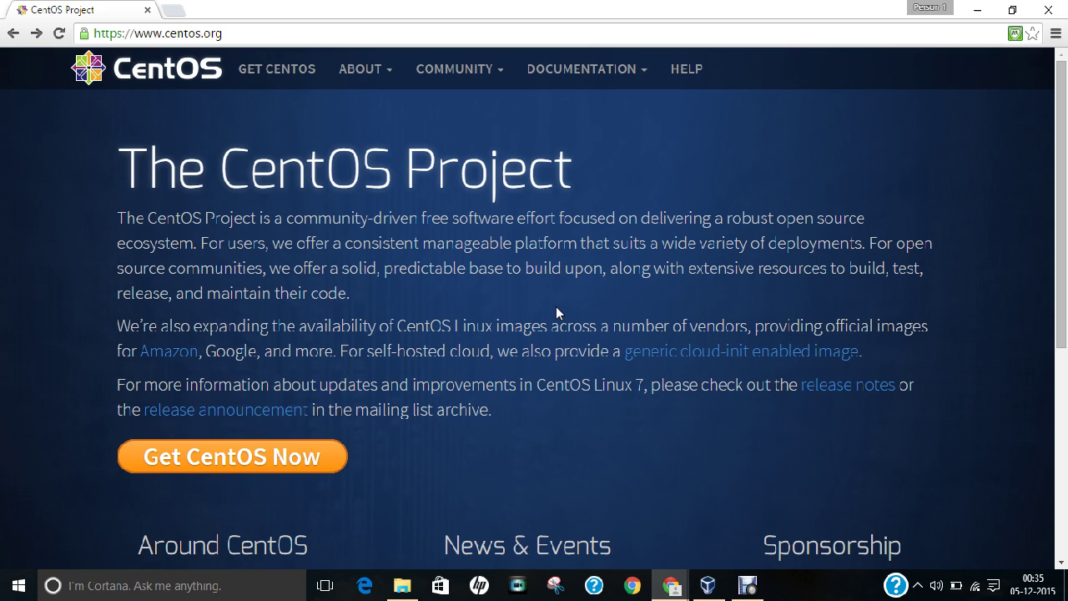
Step: Go from the centos.org home page to the Download CentOS page
left_click(215, 33)
left_click(235, 35)
scroll(267, 209, "down", 1)
scroll(278, 233, "down", 3)
scroll(278, 233, "up", 3)
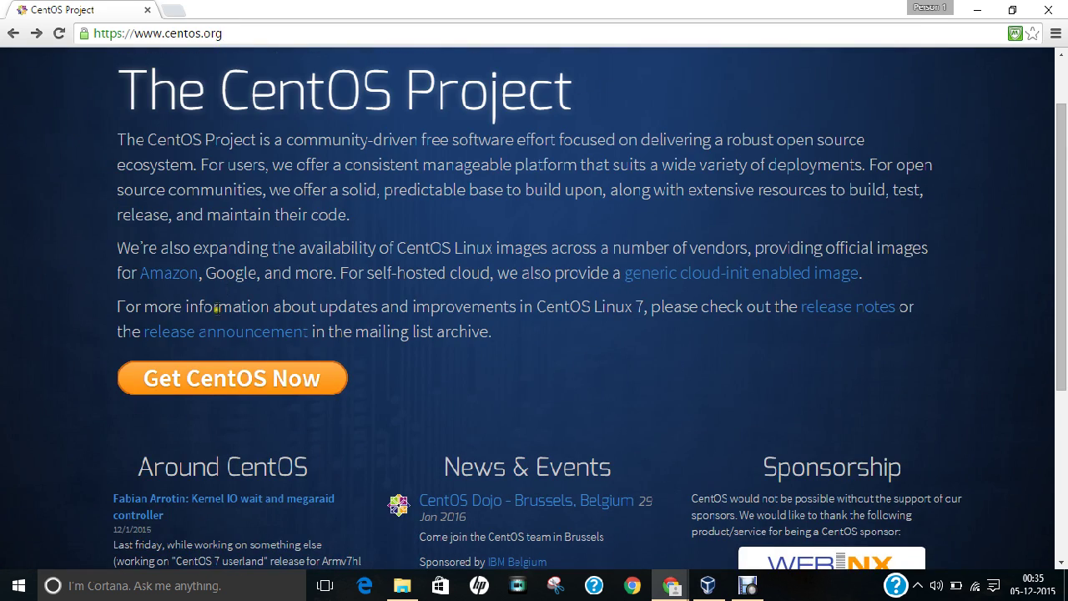
left_click(194, 383)
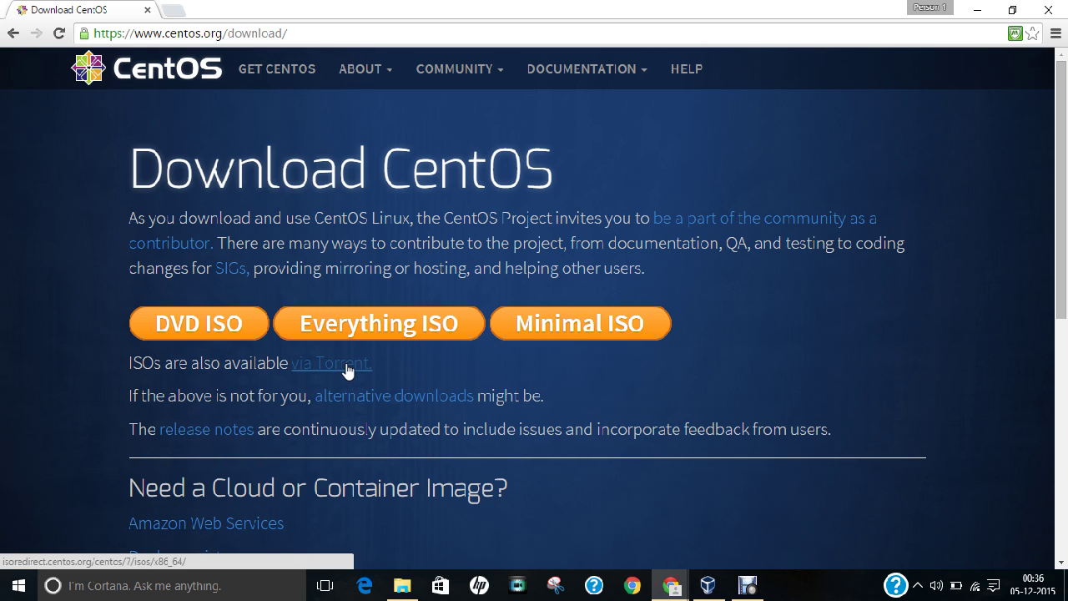
Step: Browse the DVD ISO mirror links, then return to the Download CentOS page
left_click(231, 326)
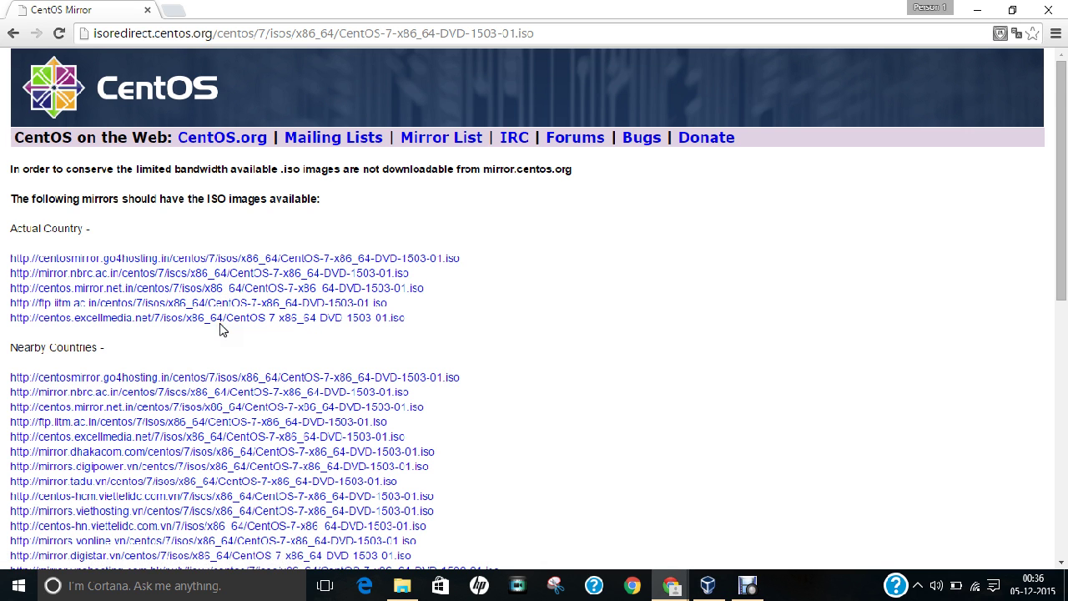
scroll(221, 334, "down", 2)
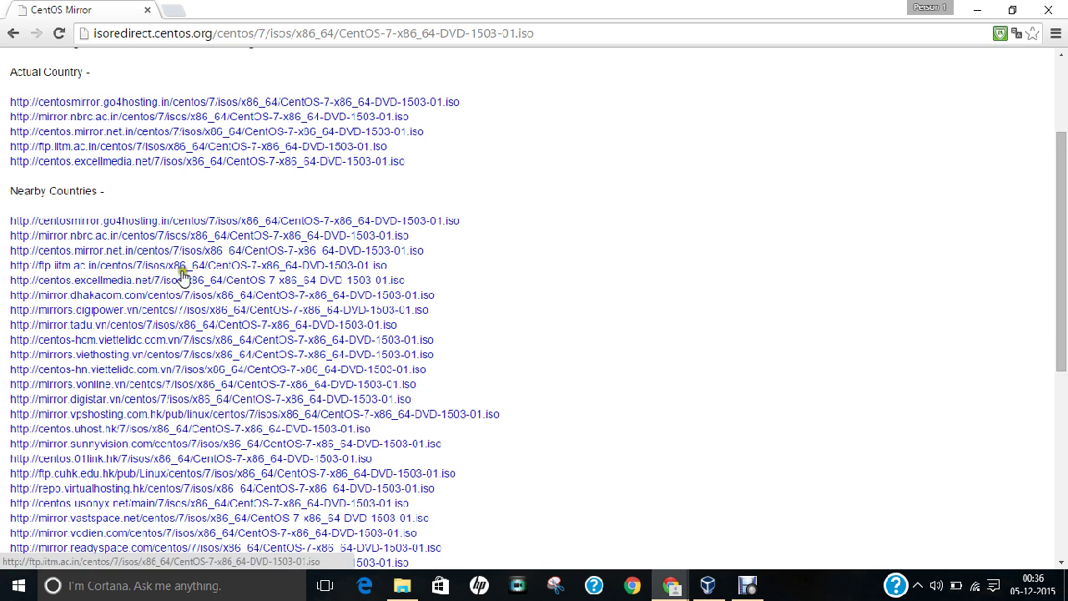
scroll(192, 406, "up", 2)
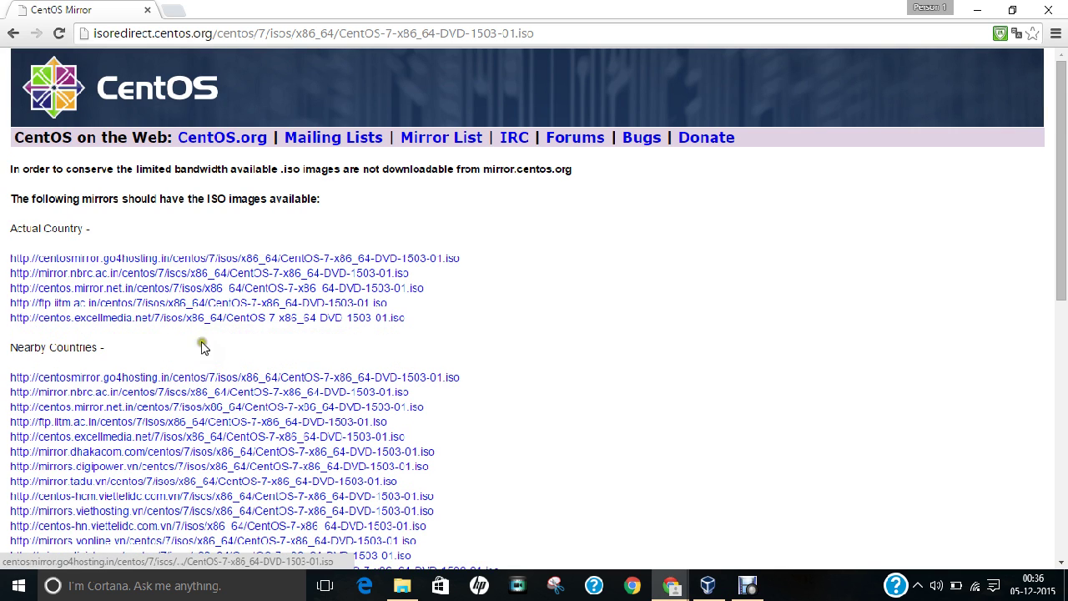
left_click(12, 33)
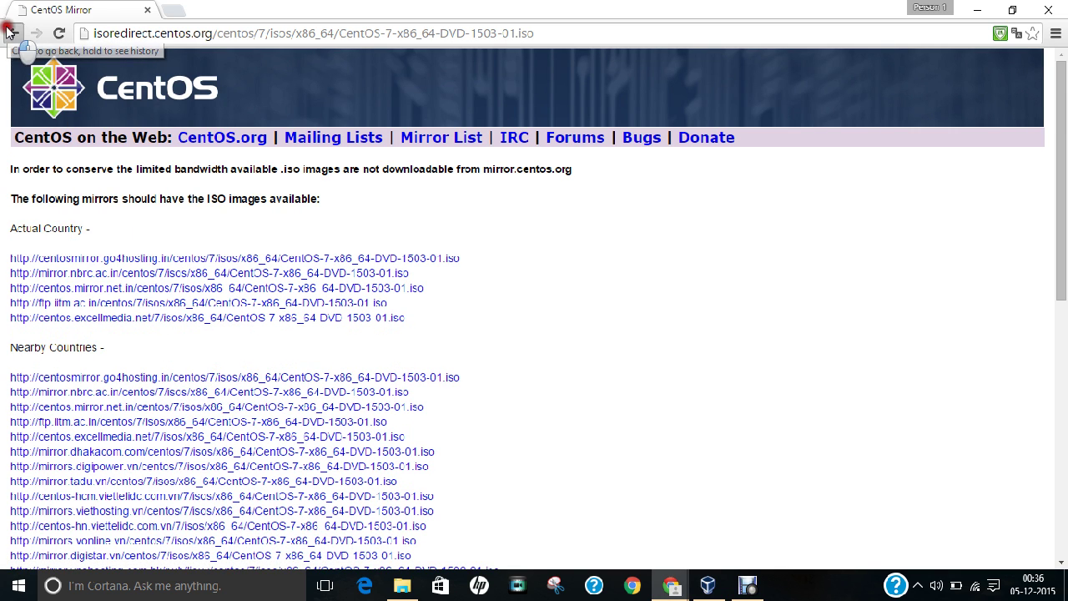
left_click(401, 584)
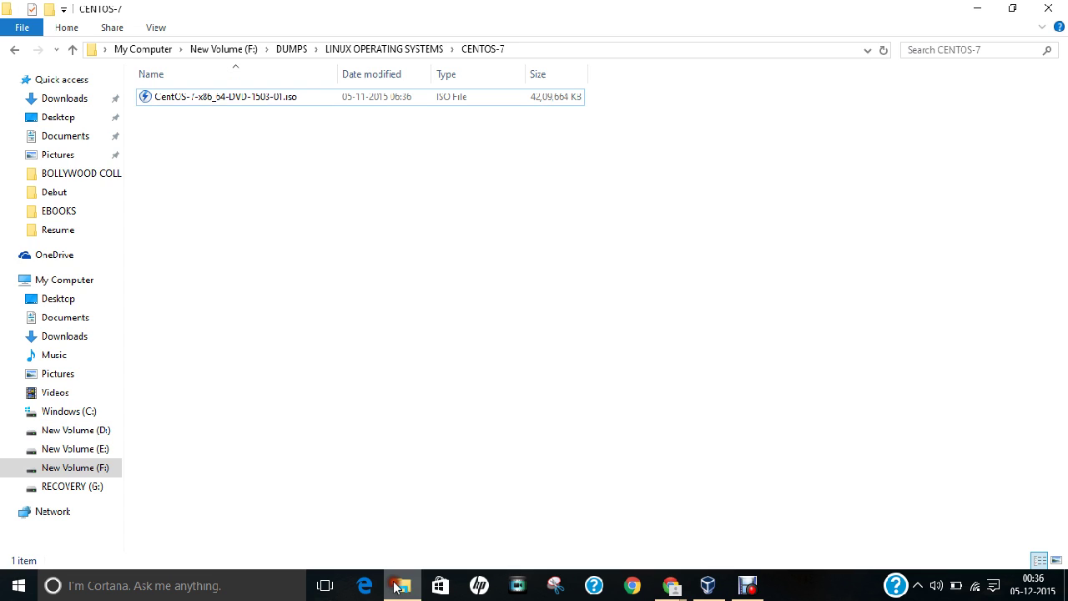
Step: Check that CentOS-7-x86_64-DVD-1503-01.iso is 4.01 GB in its Properties, then bring up VirtualBox Manager
right_click(226, 98)
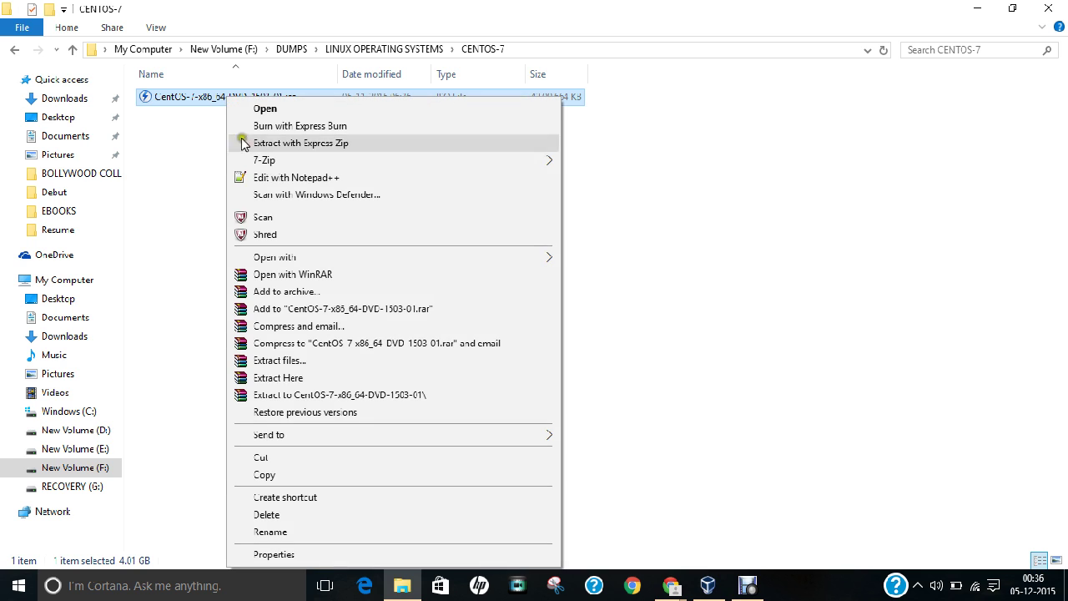
left_click(303, 556)
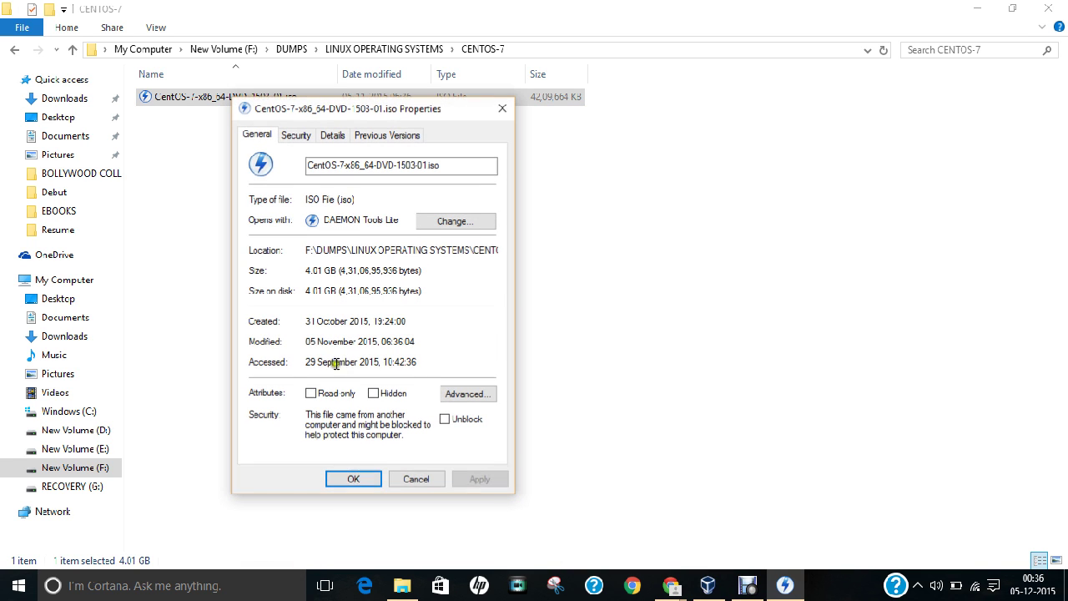
left_click_drag(261, 116, 347, 171)
left_click_drag(392, 328, 422, 346)
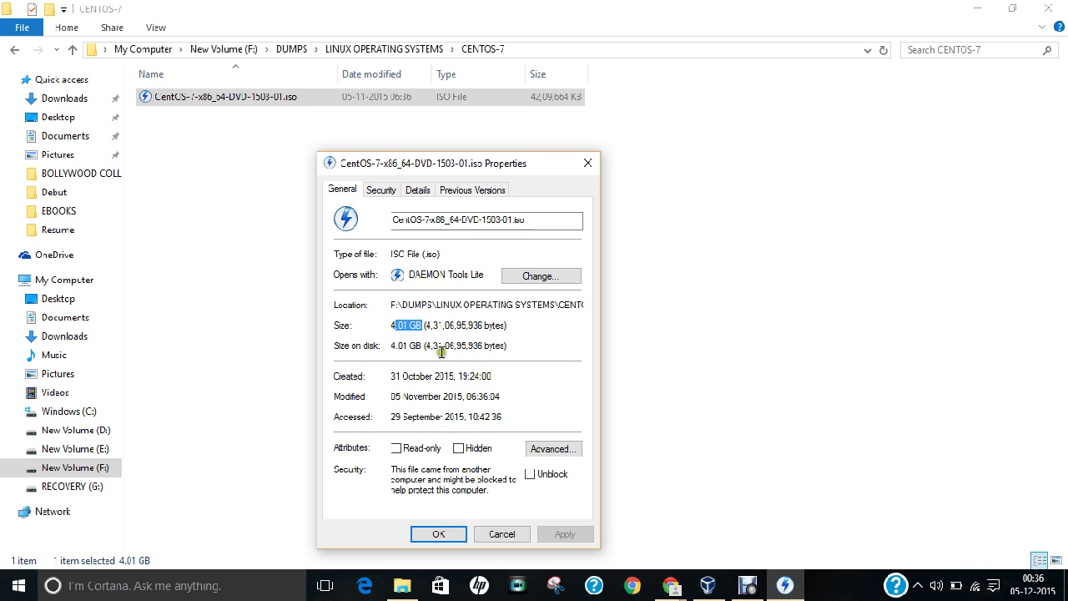
left_click_drag(441, 220, 460, 219)
left_click(459, 533)
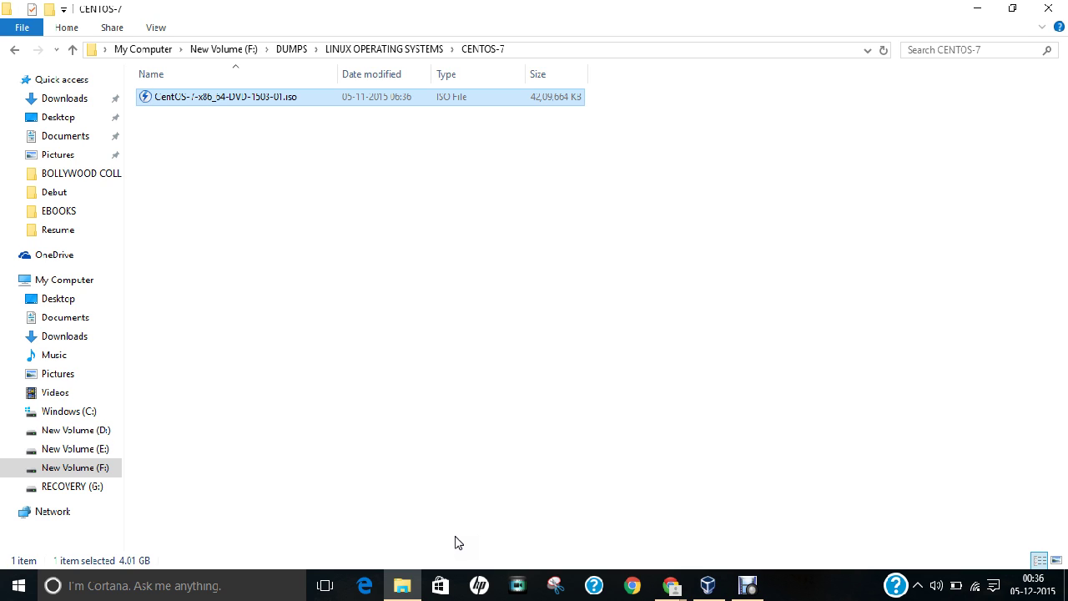
left_click(708, 584)
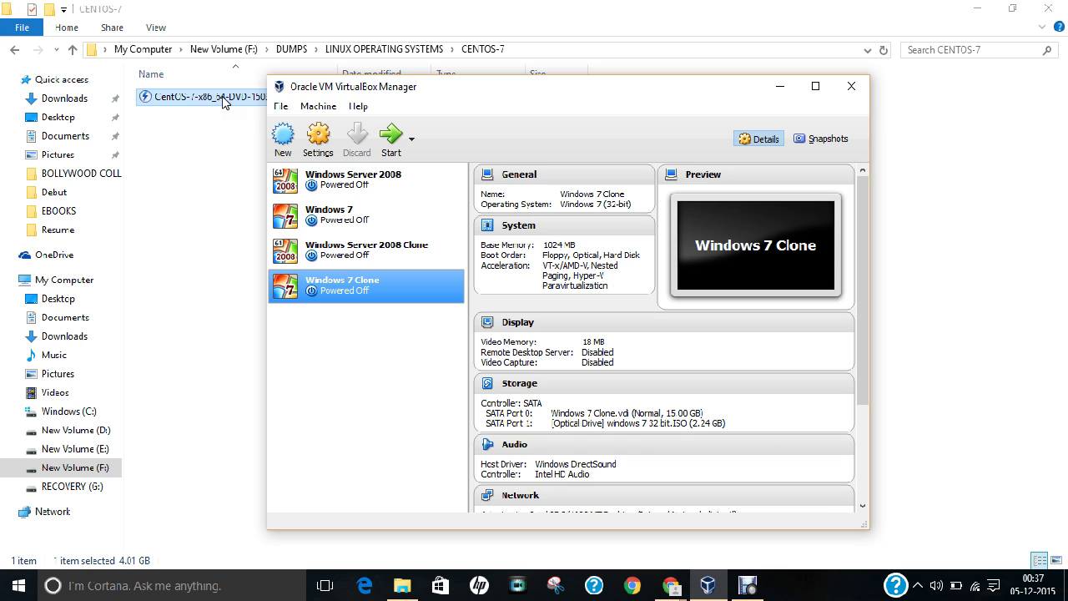
Step: Start a new VM named 'Centos 7', type Linux, version Red Hat (64-bit)
left_click(283, 136)
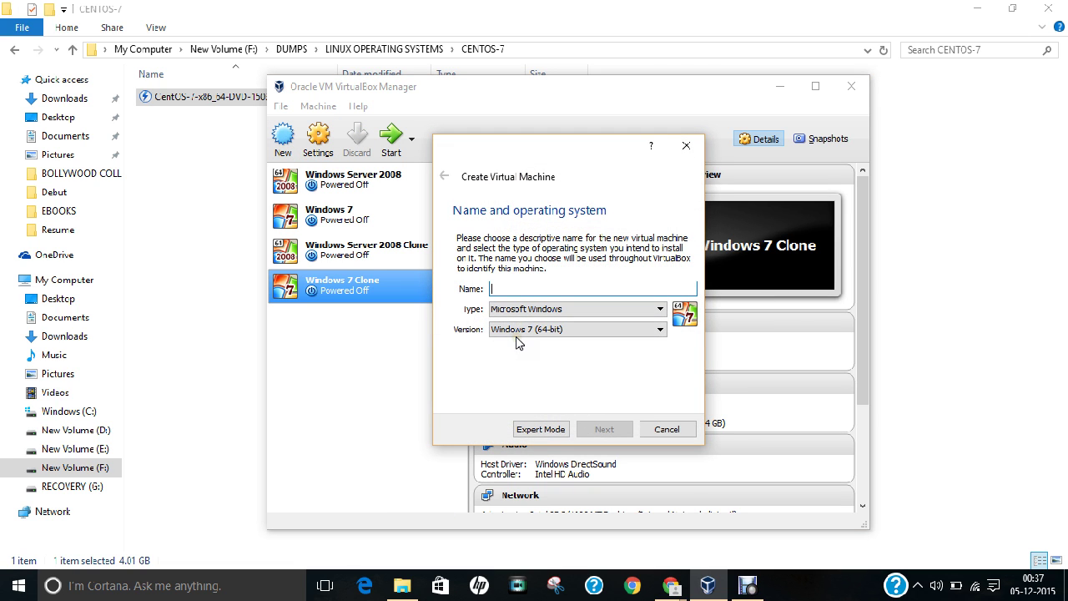
type("Centos ")
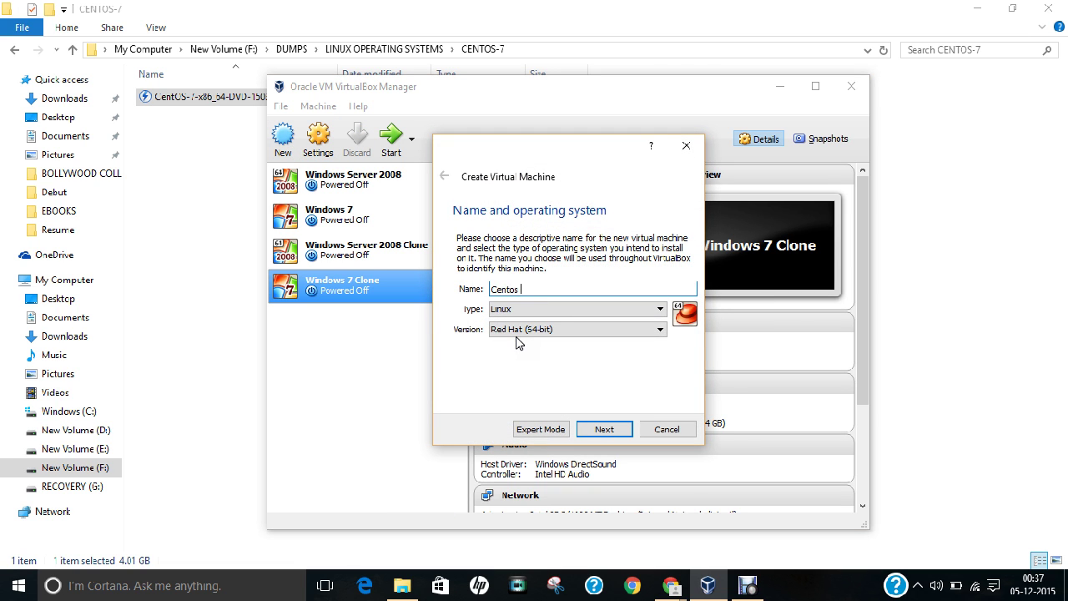
type("7")
left_click(508, 330)
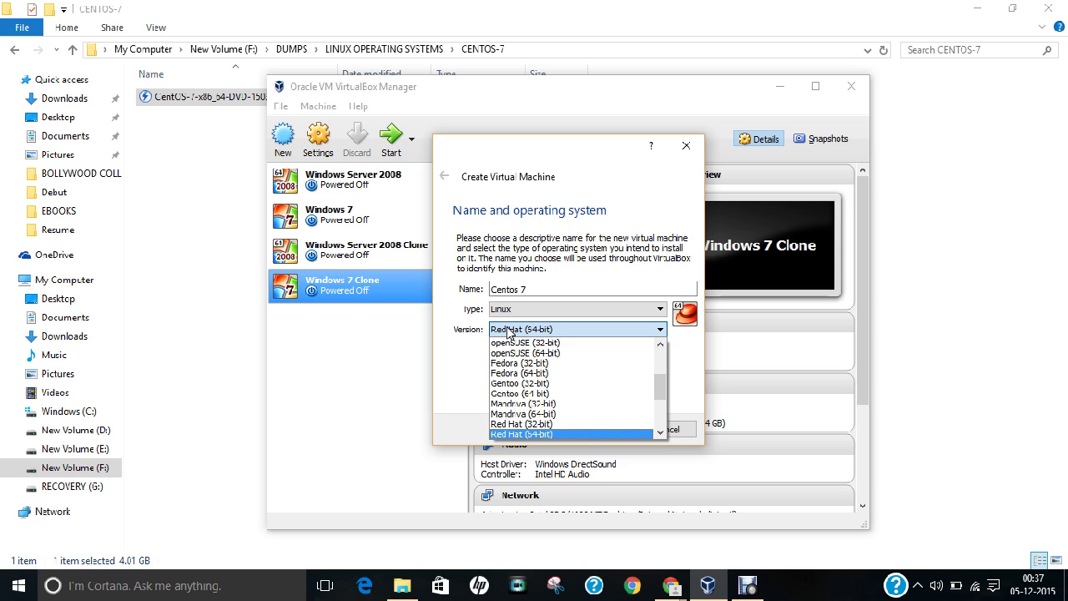
left_click(506, 332)
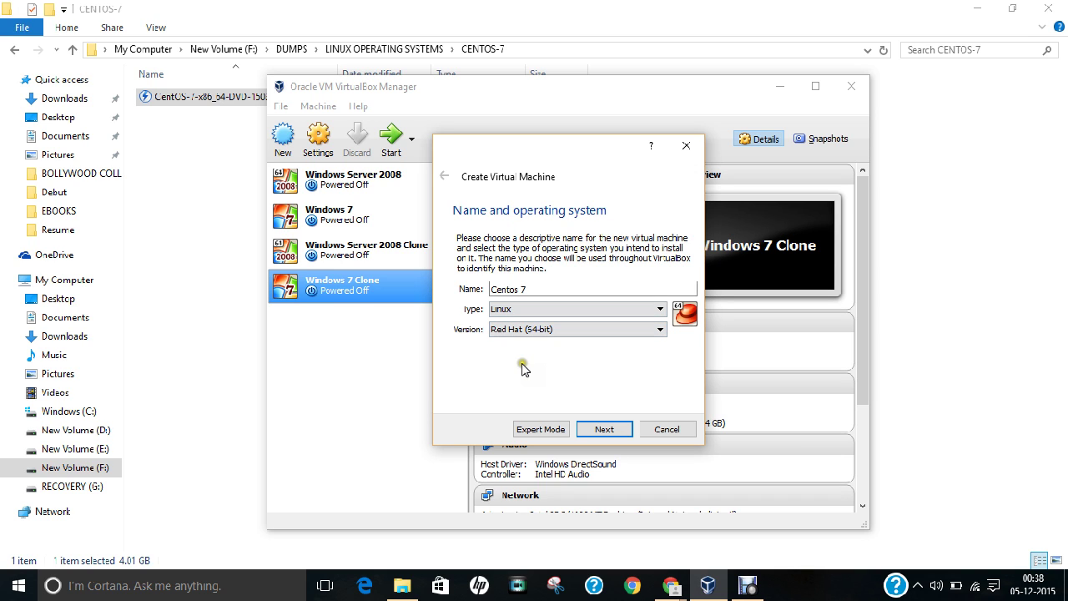
left_click(604, 429)
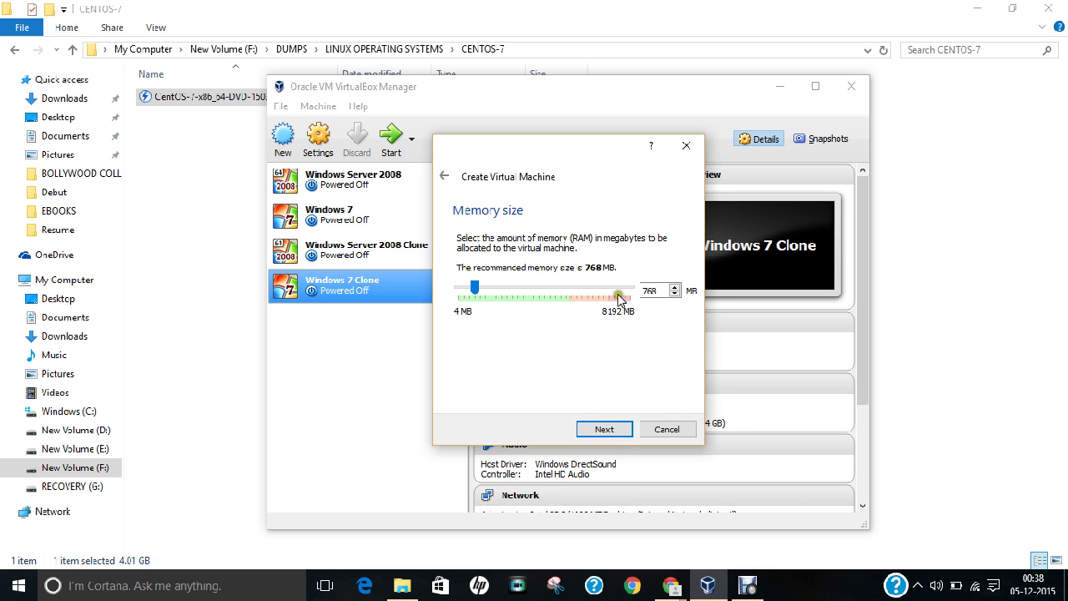
Step: Replace the 768 MB memory default with 2048 MB and continue to the hard disk step
double_click(649, 289)
type("204")
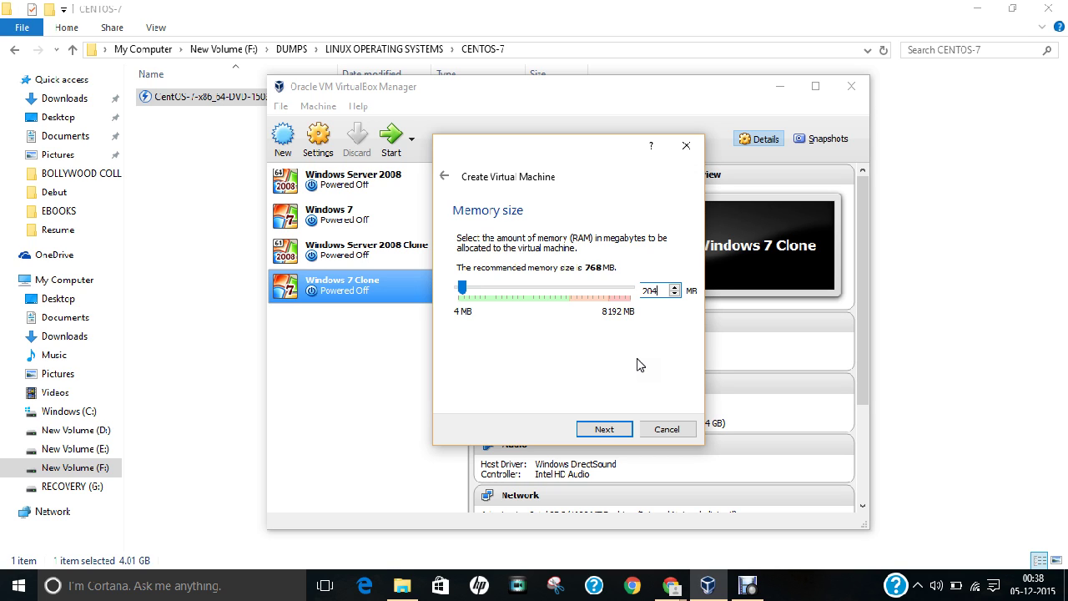
type("8")
left_click(609, 429)
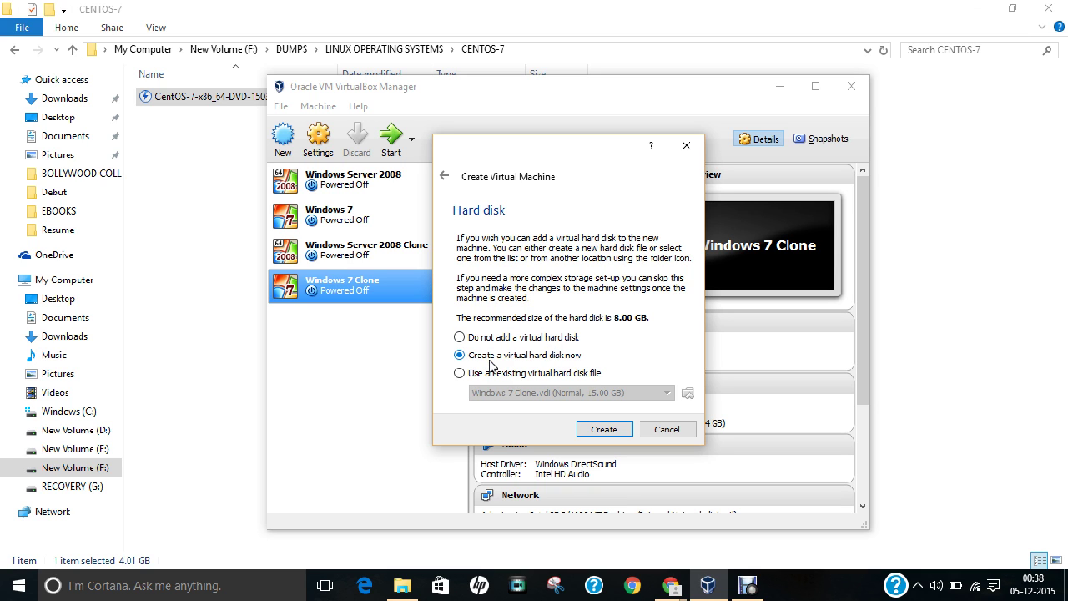
Step: Create a new dynamically allocated VDI disk, reaching its 8.00 GB 'Centos 7' name and size page
left_click(593, 430)
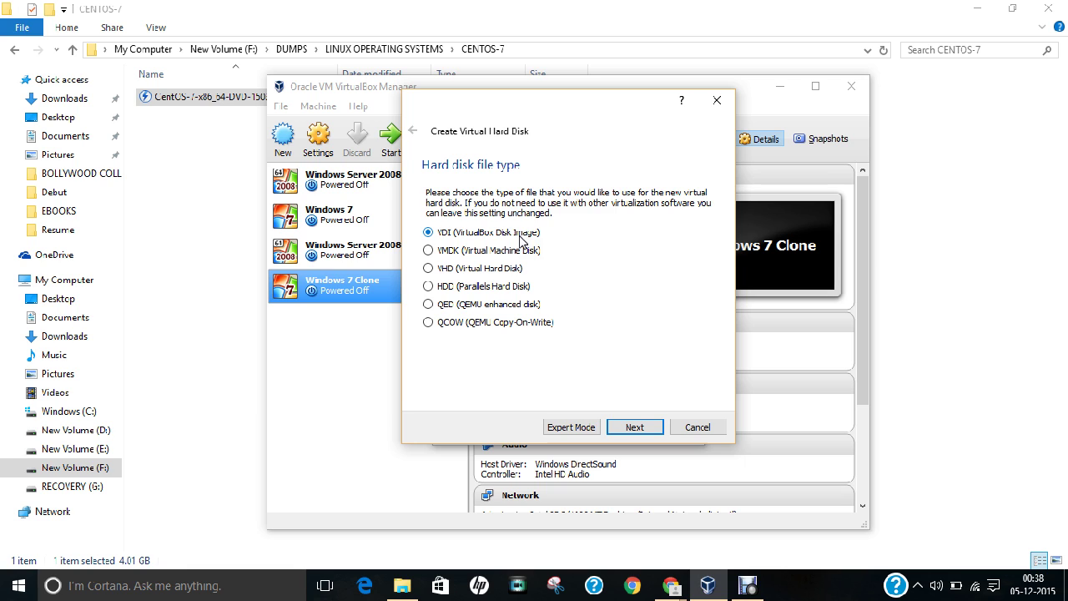
left_click(614, 428)
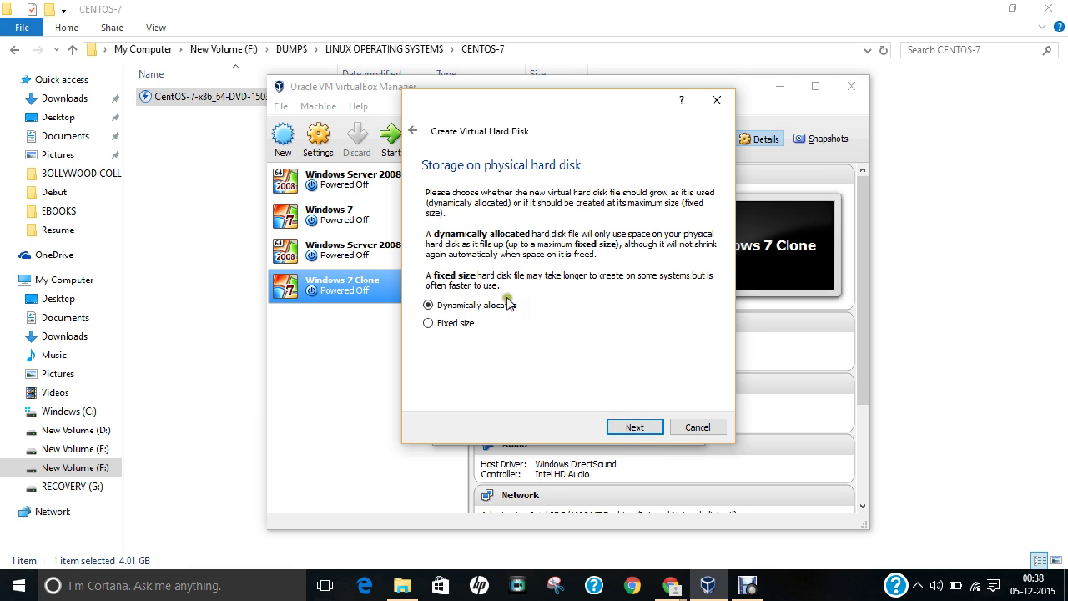
left_click(632, 427)
left_click(571, 225)
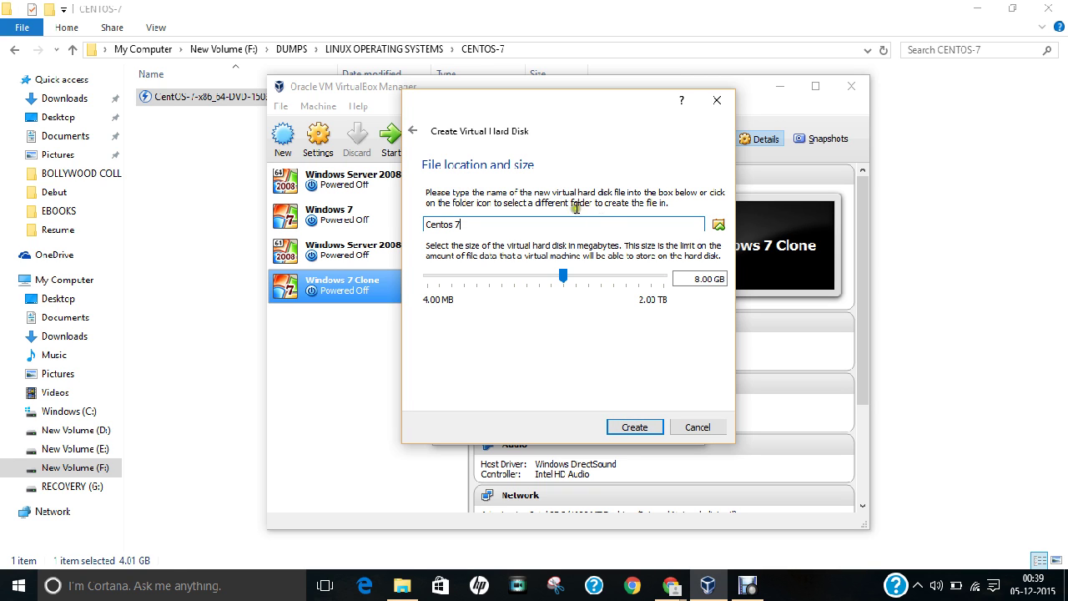
Step: Save the disk file as Centos 7.vdi in E:\VIRTUAL MACHINES\CENTOS 7
left_click(719, 226)
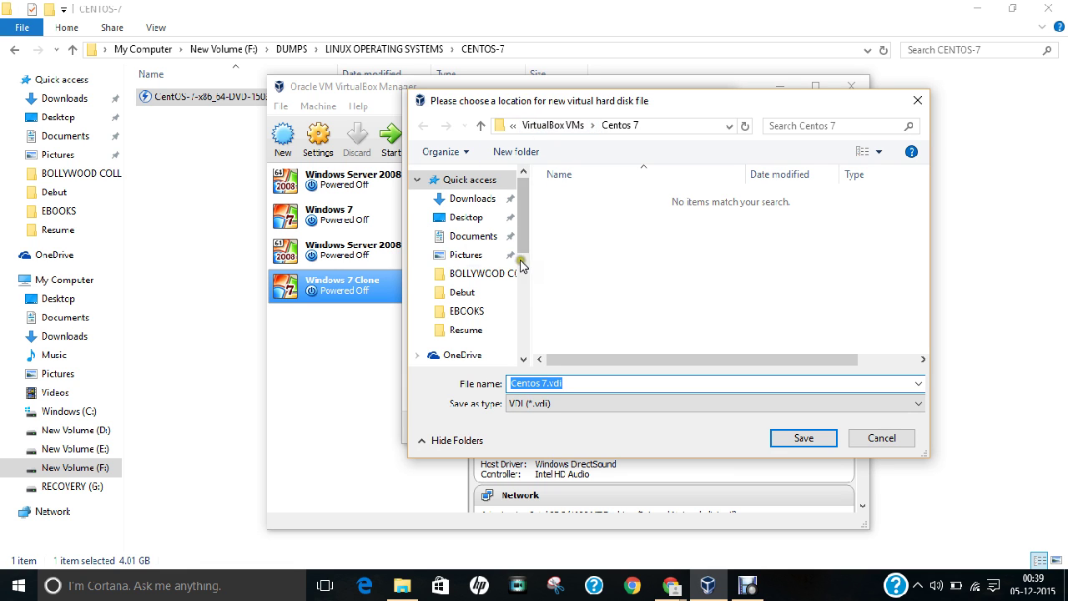
left_click_drag(520, 264, 524, 338)
left_click(506, 324)
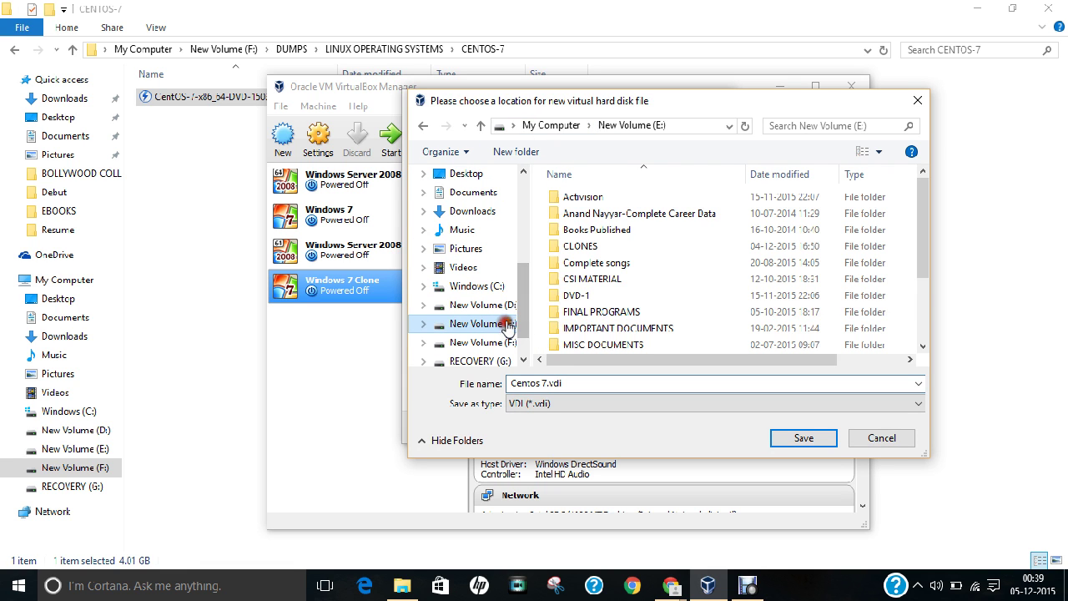
left_click(614, 313)
scroll(615, 329, "down", 2)
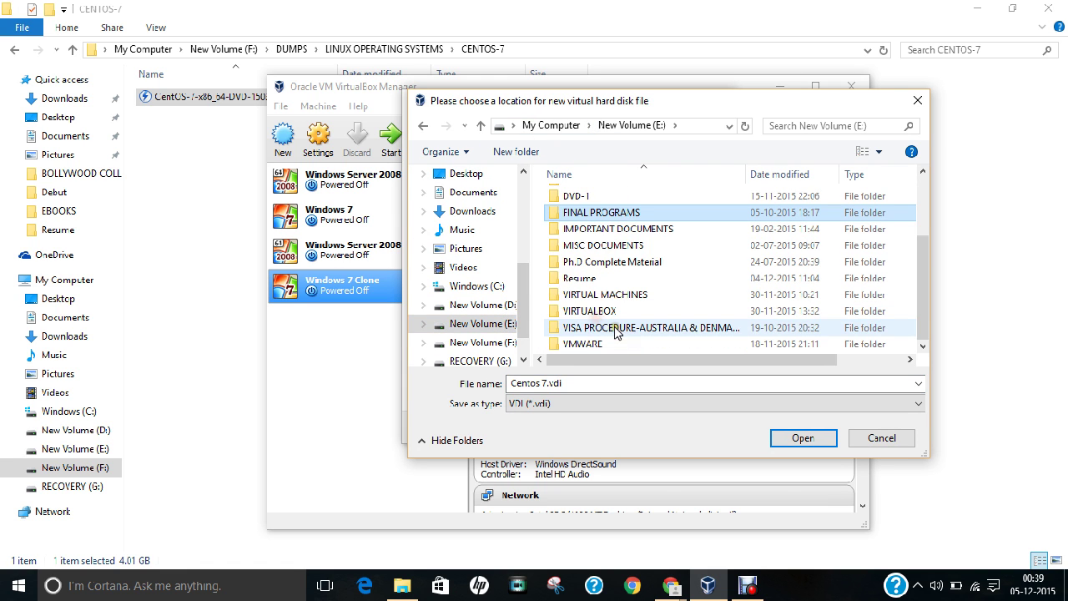
left_click(584, 294)
double_click(585, 296)
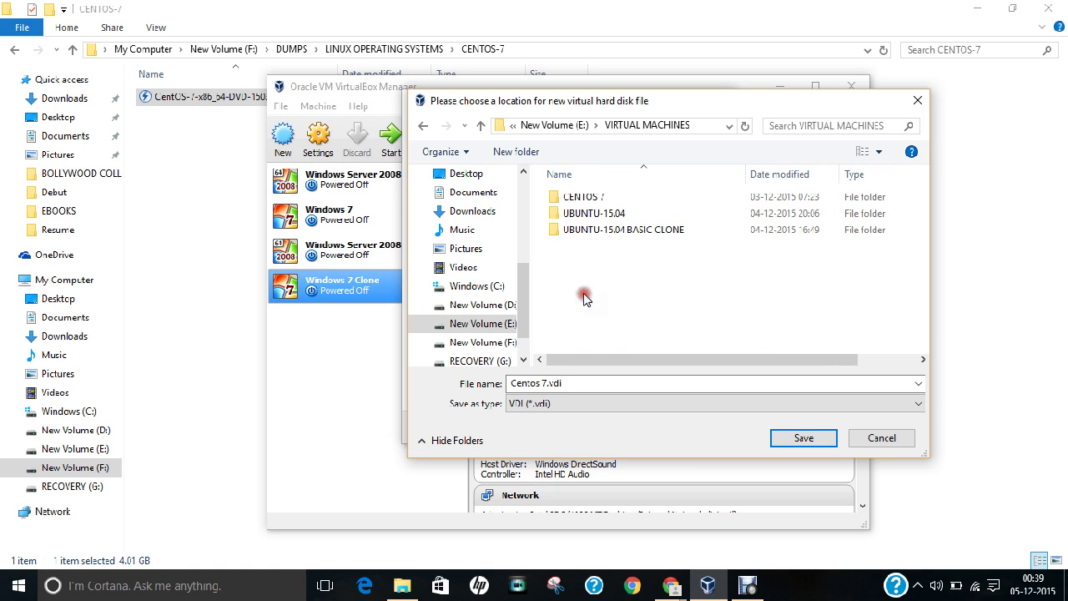
left_click(582, 198)
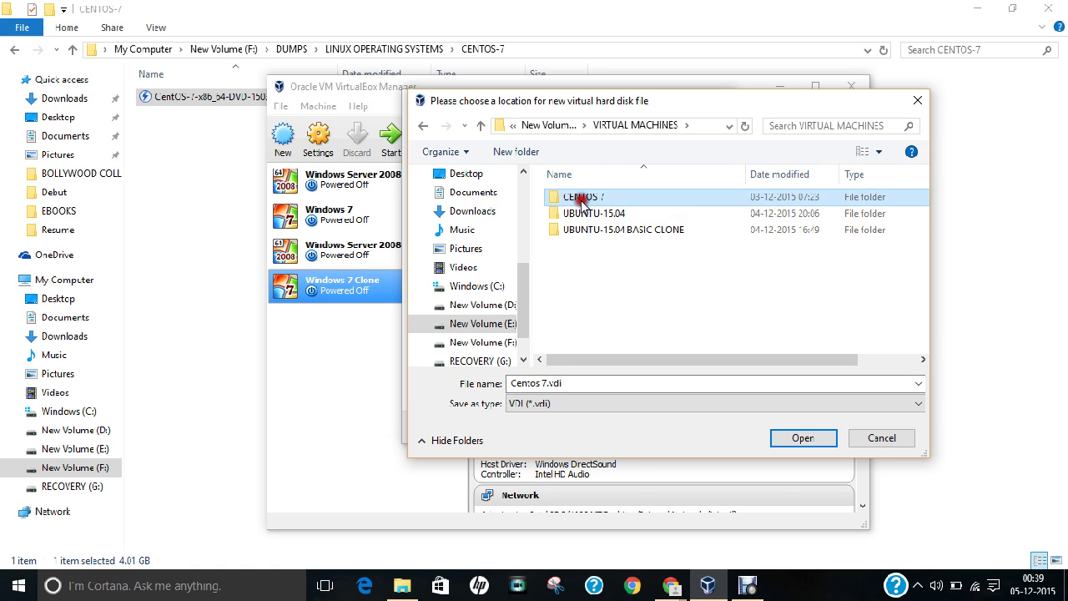
double_click(582, 198)
left_click(803, 440)
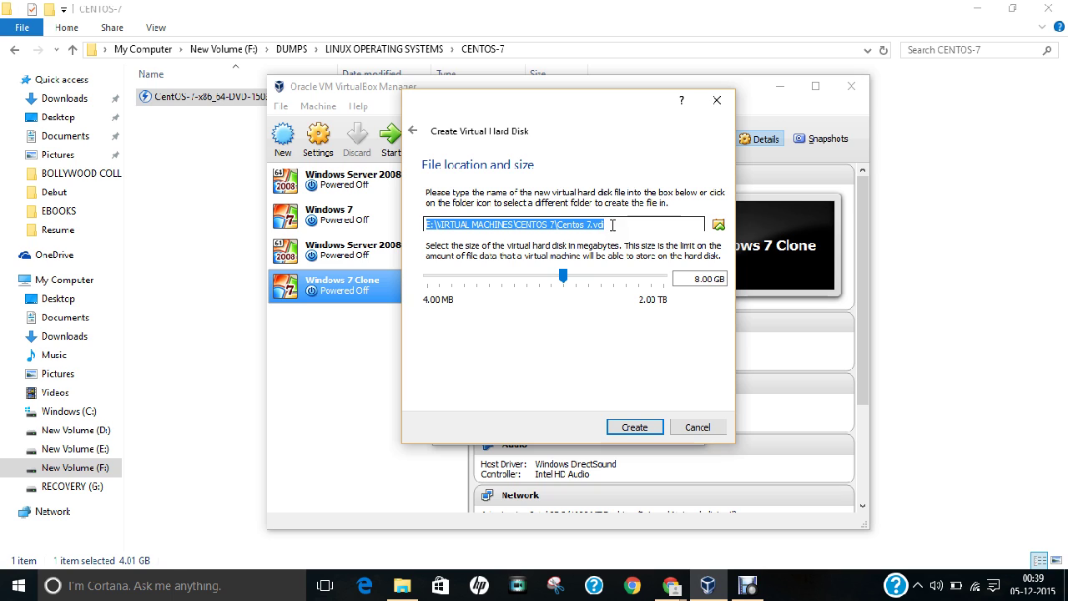
Step: Change the disk size from 8.00 GB to 15.00 GB and create the Centos 7 VM
left_click(698, 279)
left_click(701, 279)
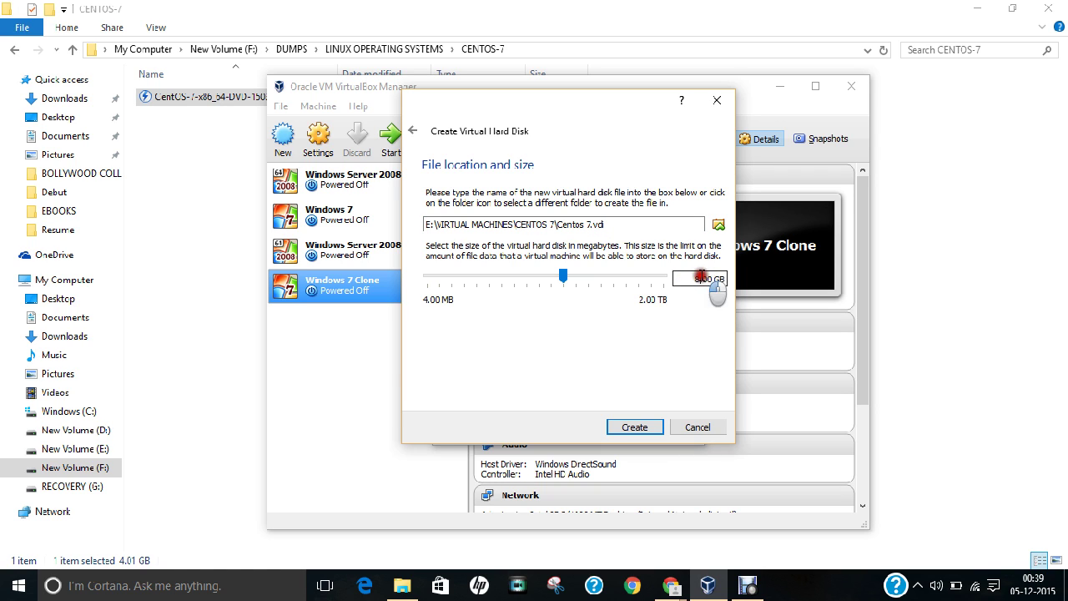
key("BackSpace")
key("BackSpace")
type("15")
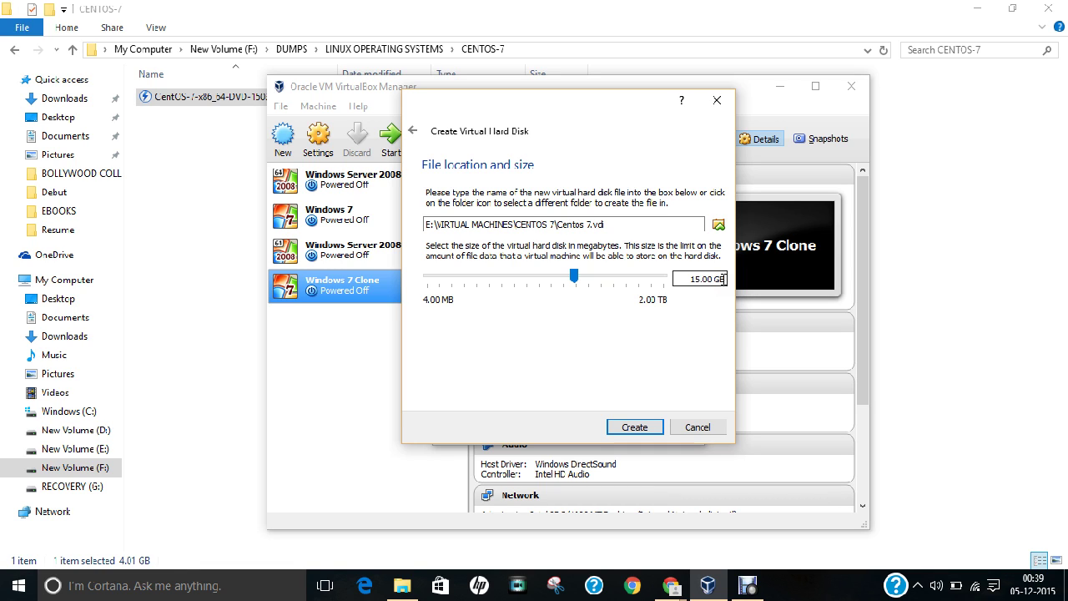
left_click(634, 428)
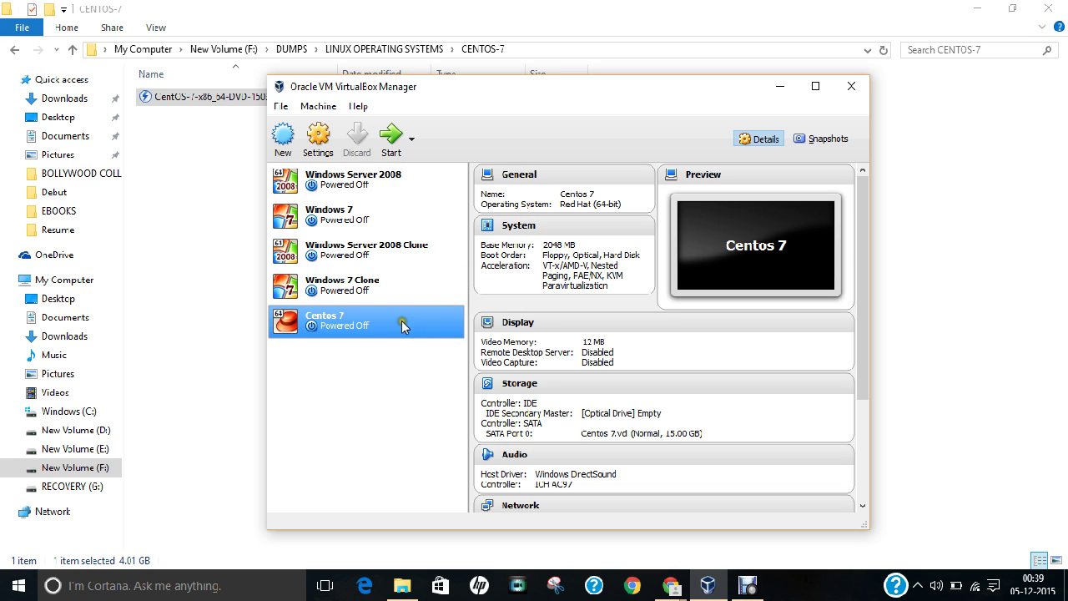
Step: Load CentOS-7-x86_64-DVD-1503-01.iso into the Centos 7 VM's empty optical drive and save
right_click(368, 325)
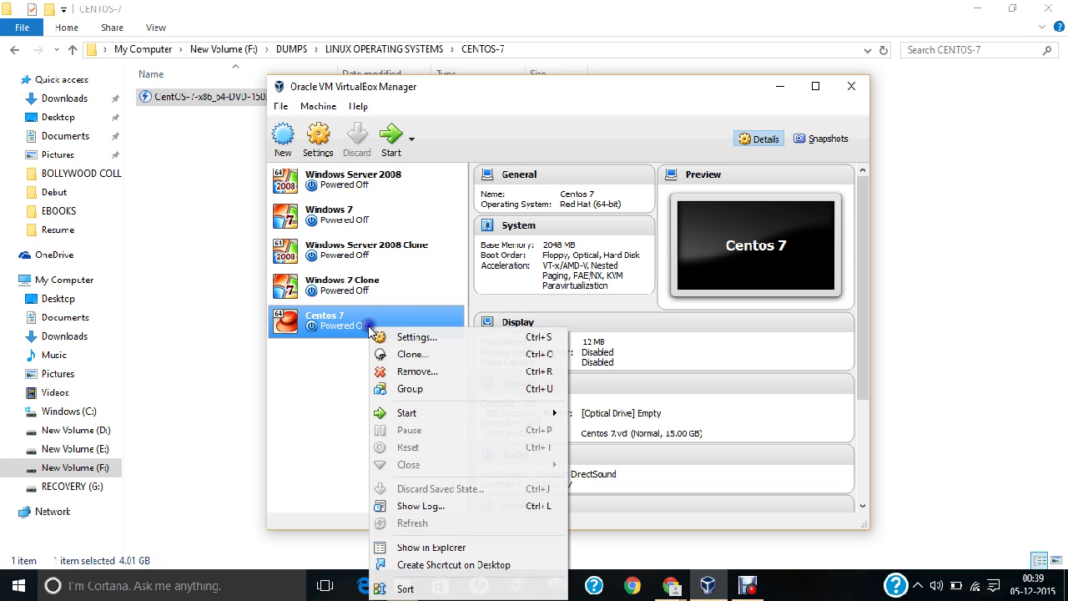
left_click(409, 337)
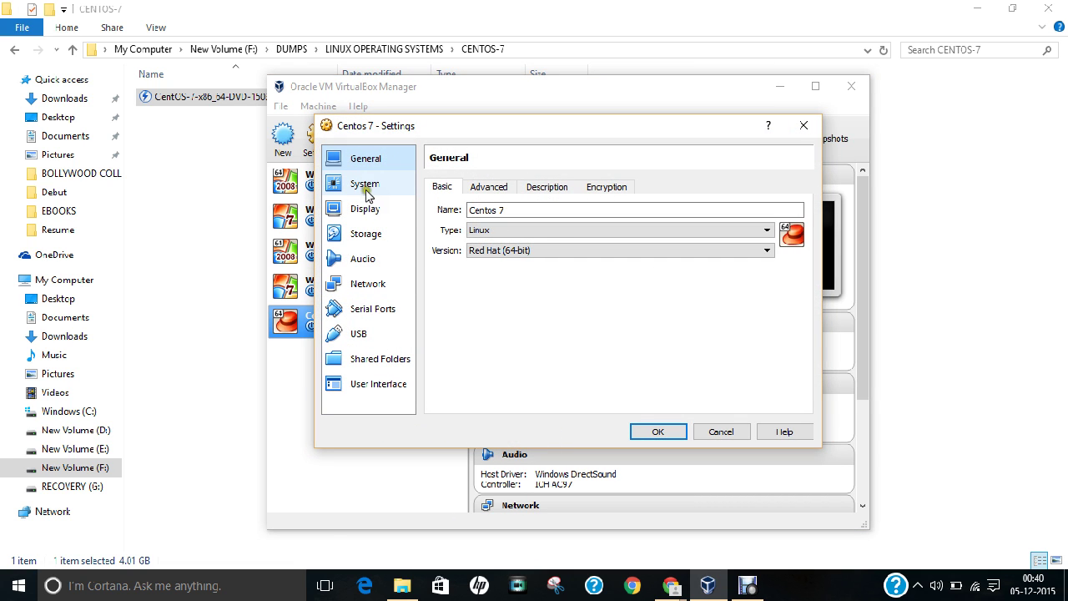
left_click(365, 234)
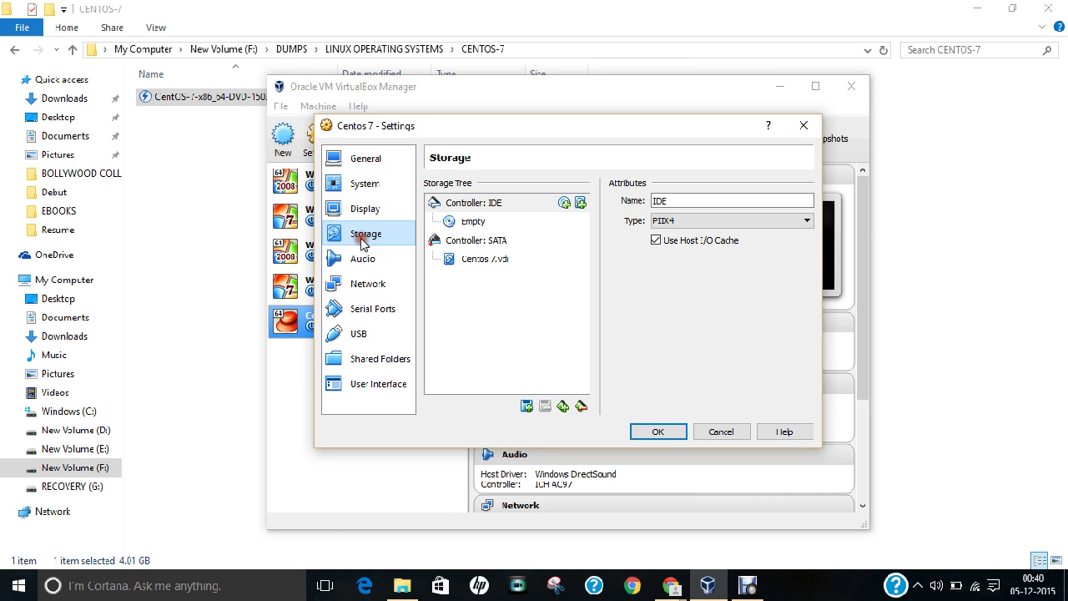
left_click(467, 224)
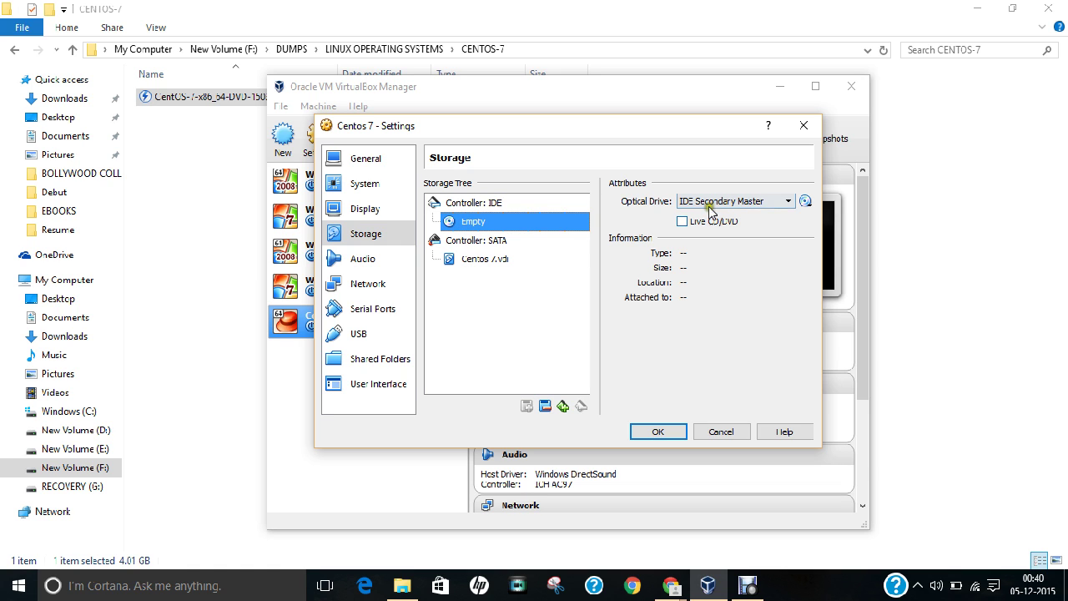
left_click(803, 202)
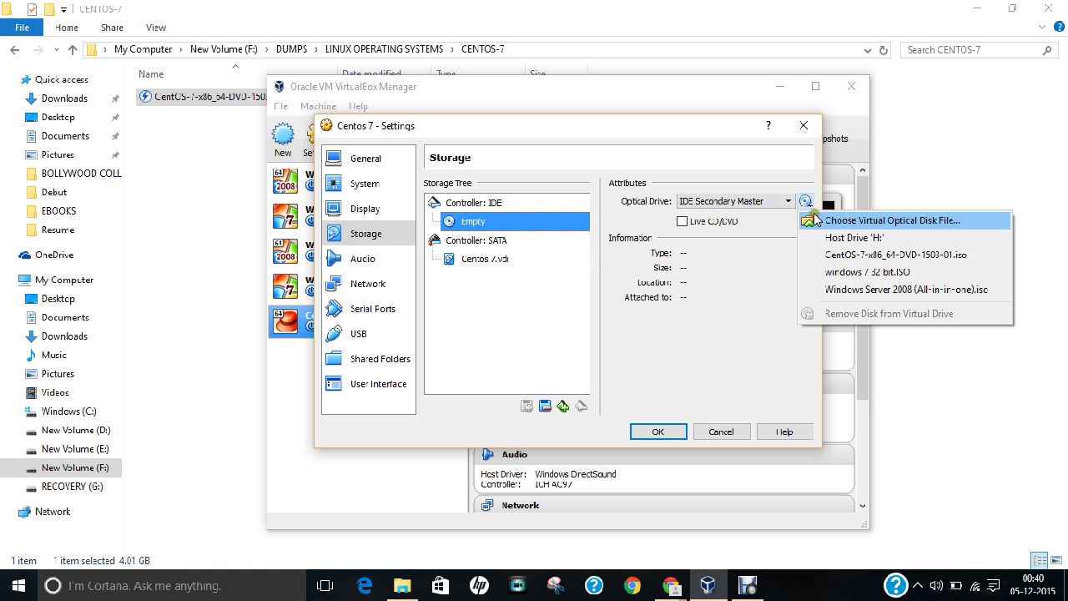
left_click(842, 223)
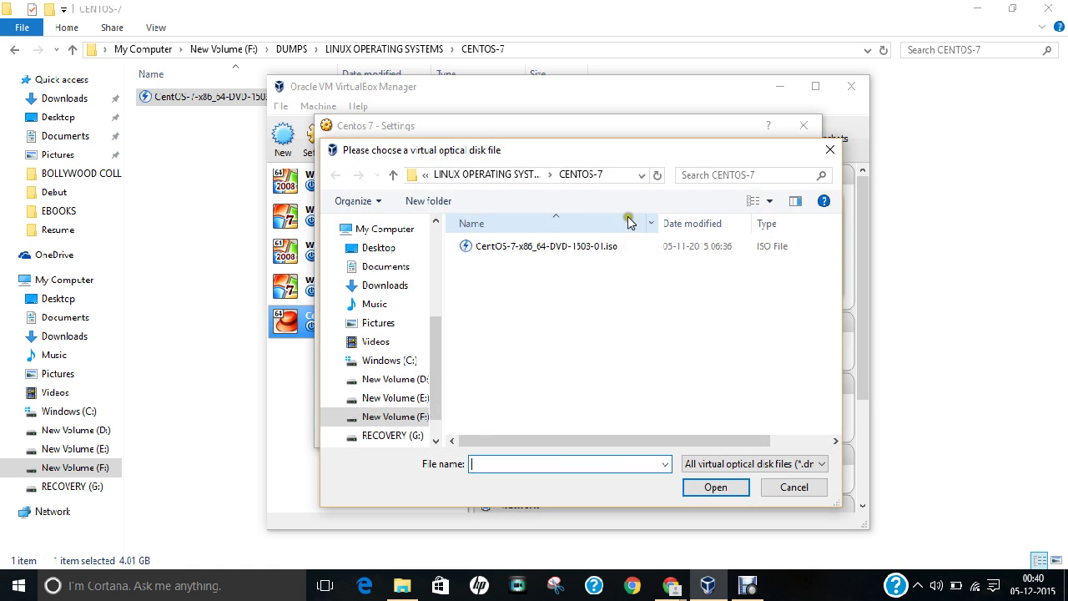
left_click(512, 249)
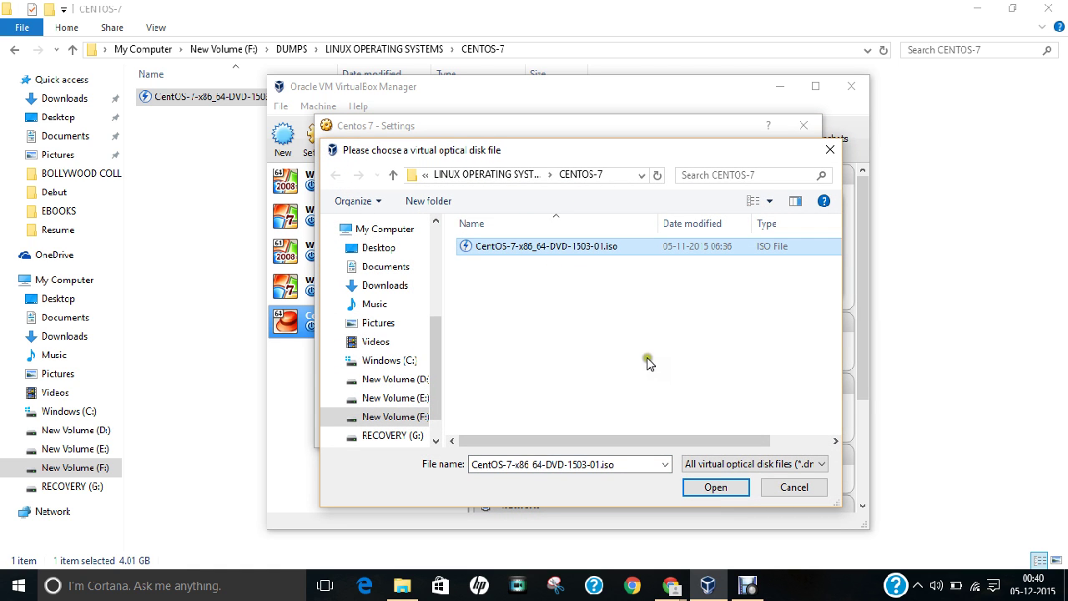
left_click(696, 489)
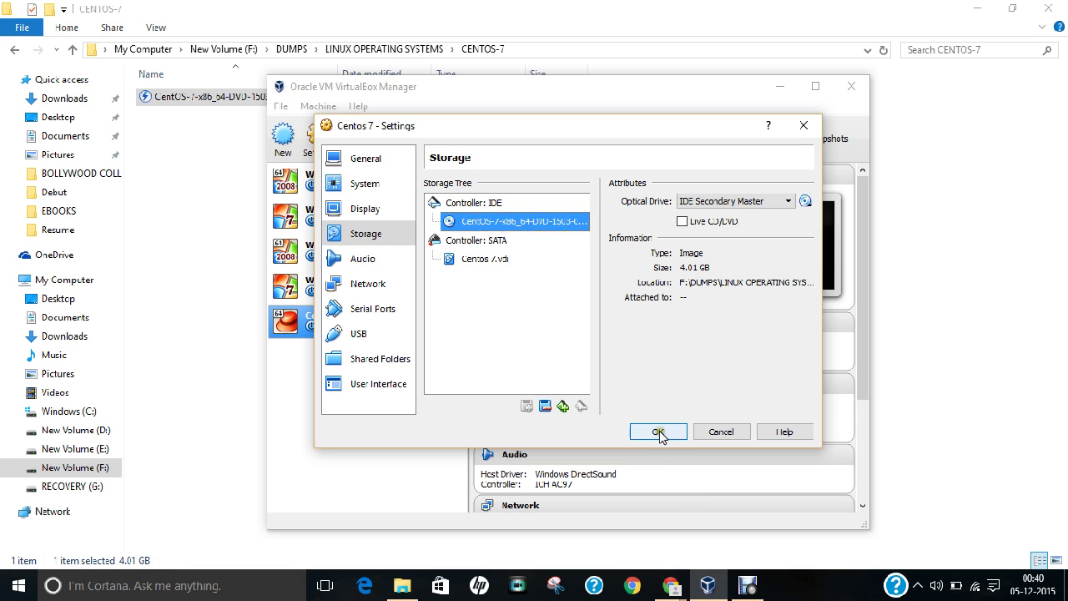
left_click(658, 431)
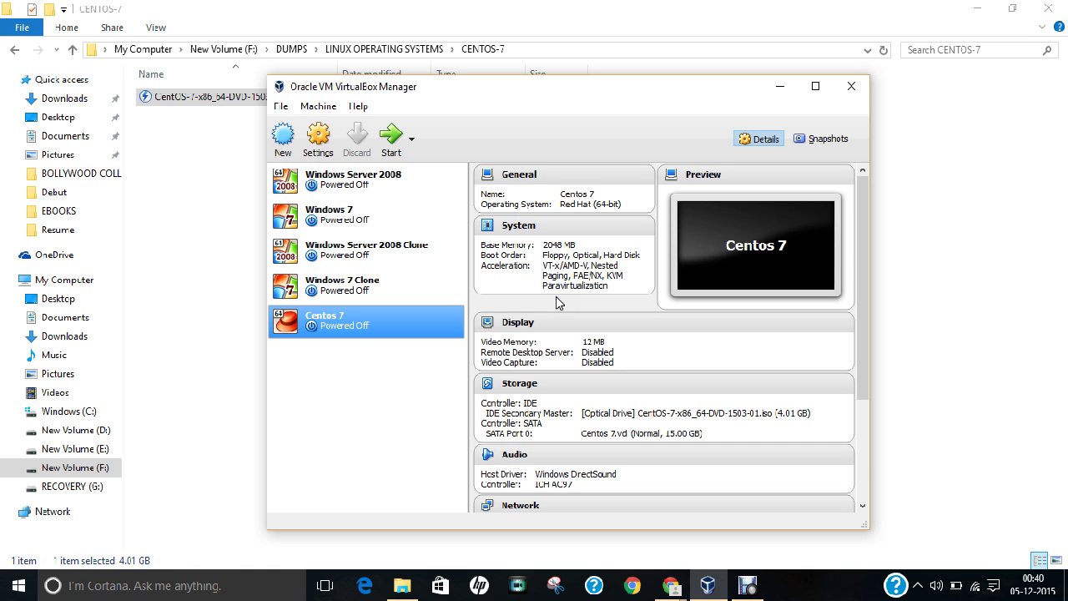
Step: Check the Centos 7 network adapter is set to NAT and close settings
right_click(368, 315)
left_click(392, 326)
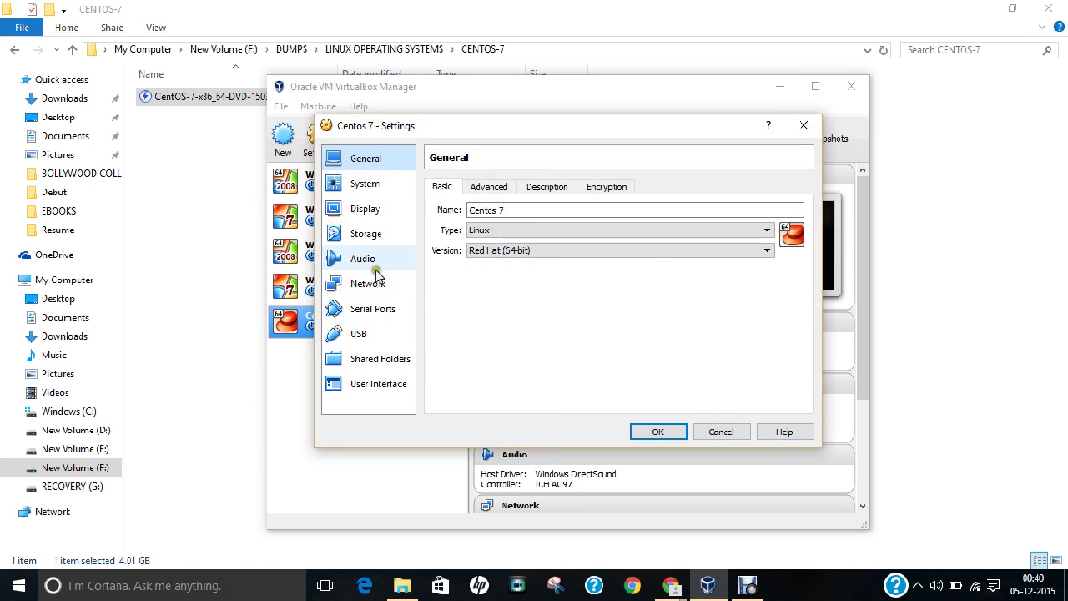
left_click(373, 284)
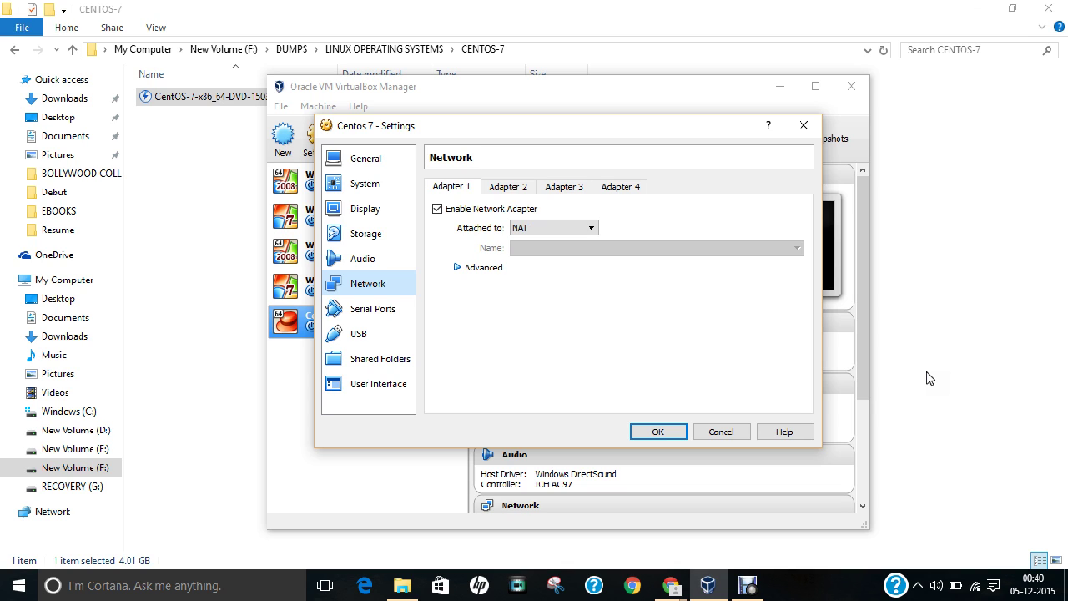
left_click(656, 431)
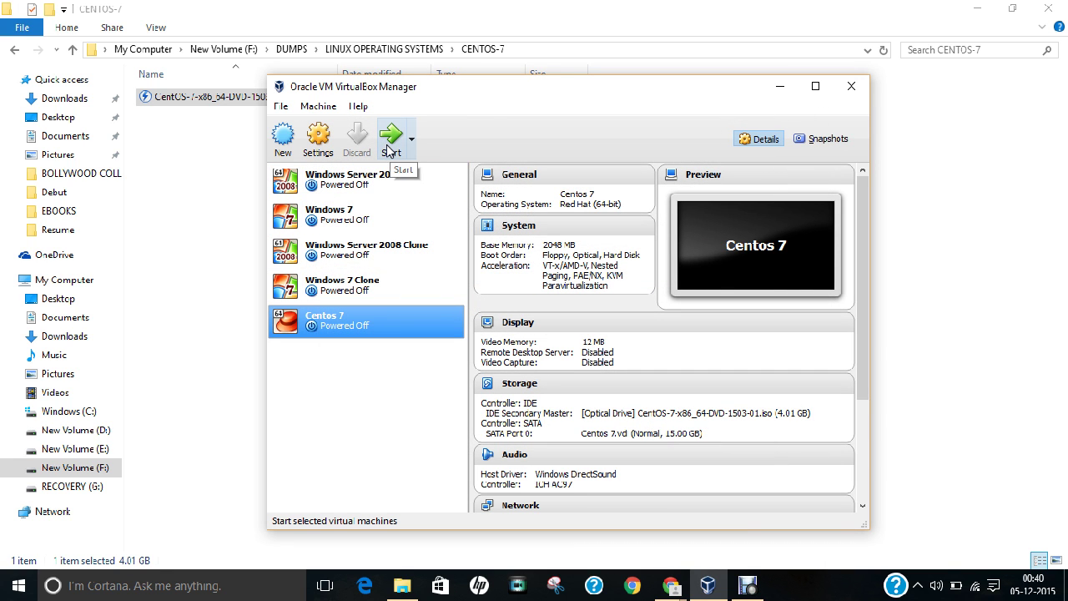
Step: Minimize File Explorer and Chrome, start the Centos 7 VM, and switch it to full-screen mode
left_click(977, 8)
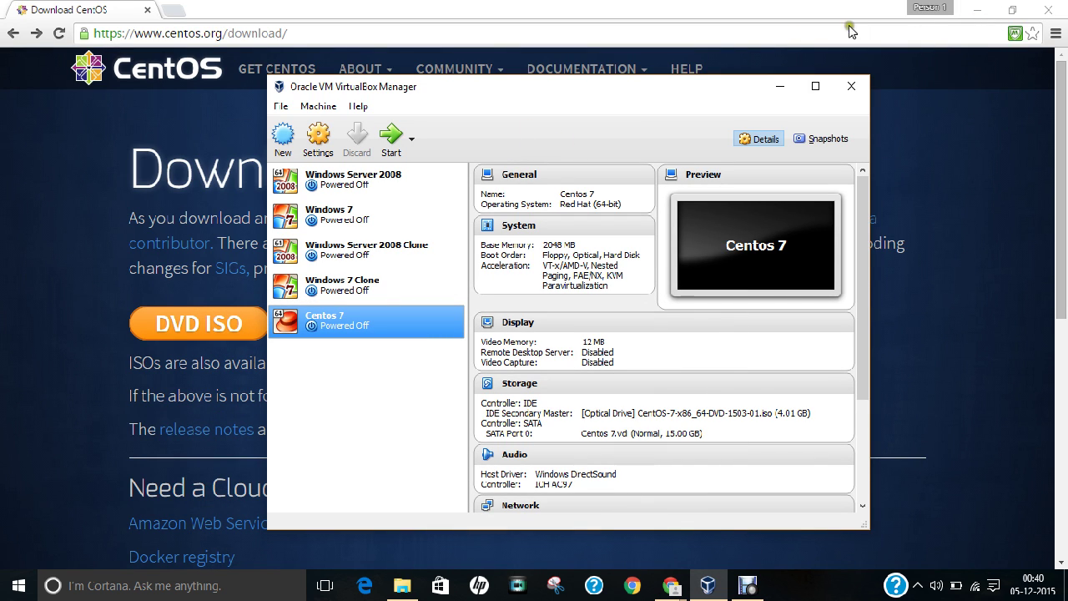
left_click(977, 9)
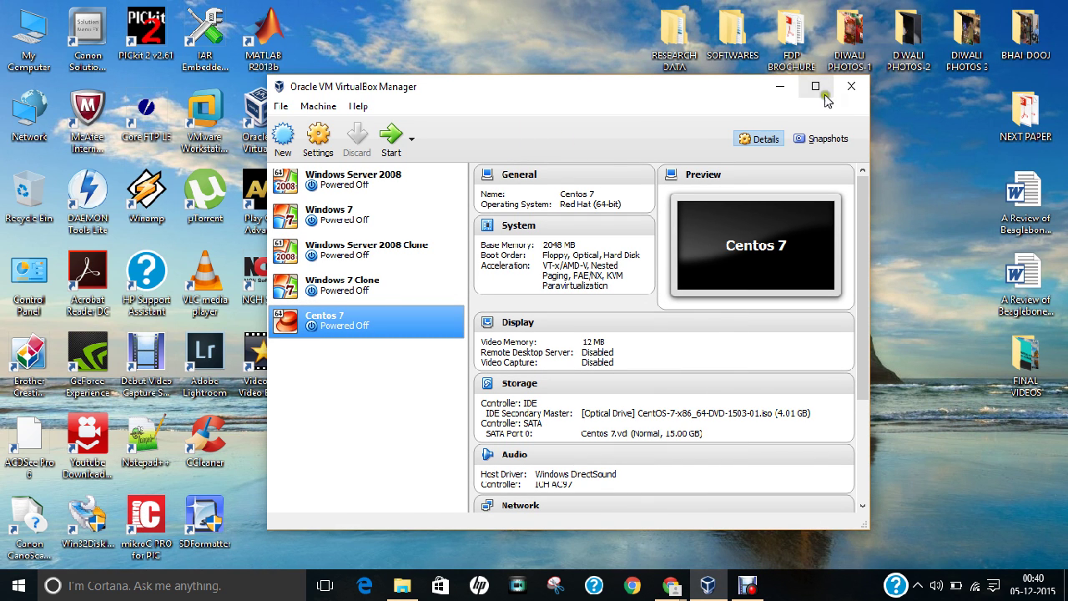
left_click(389, 144)
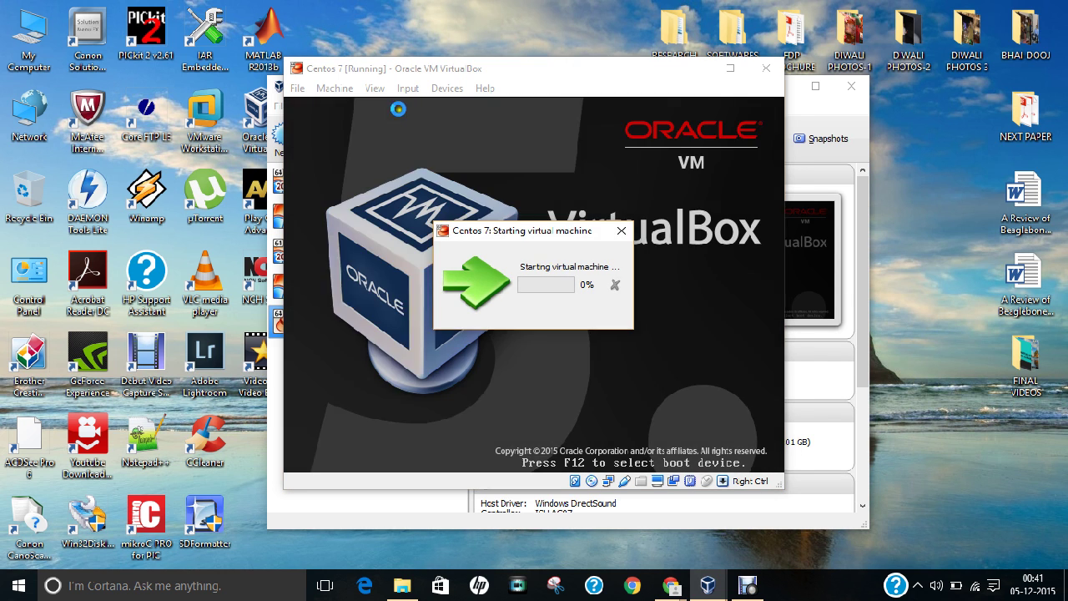
left_click(368, 90)
left_click(380, 104)
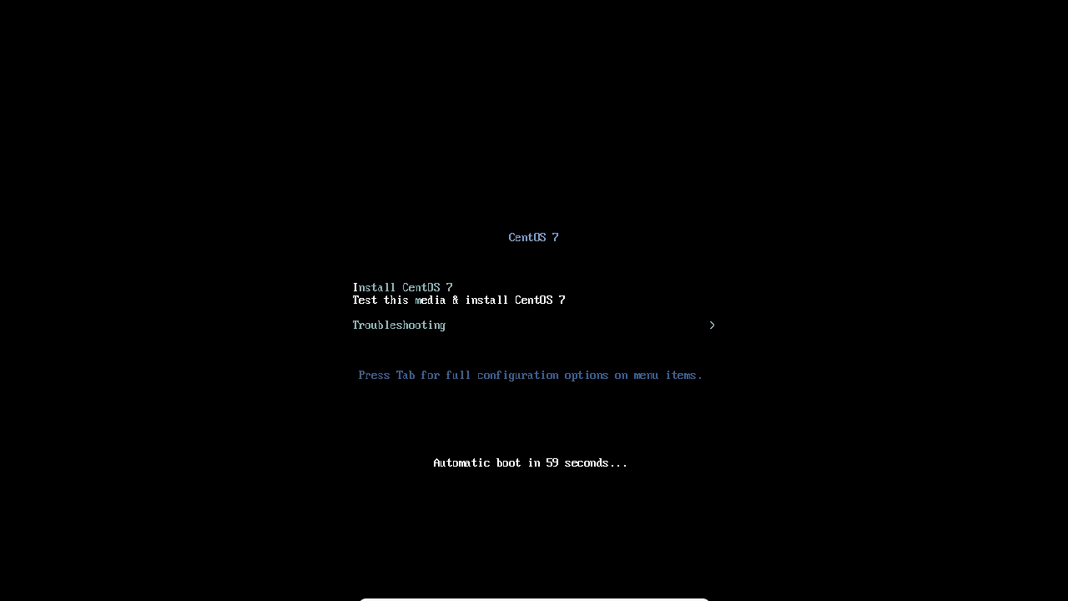
Step: Boot the Install CentOS 7 entry, dismiss the mouse integration notice, and capture the mouse in the VM
key("Down")
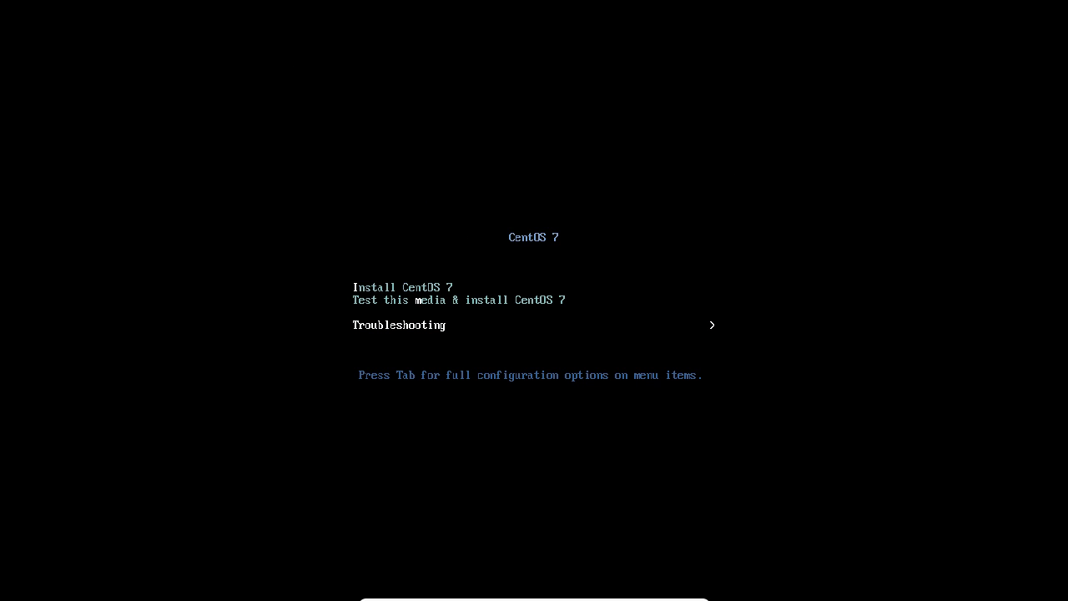
key("Up")
key("Up")
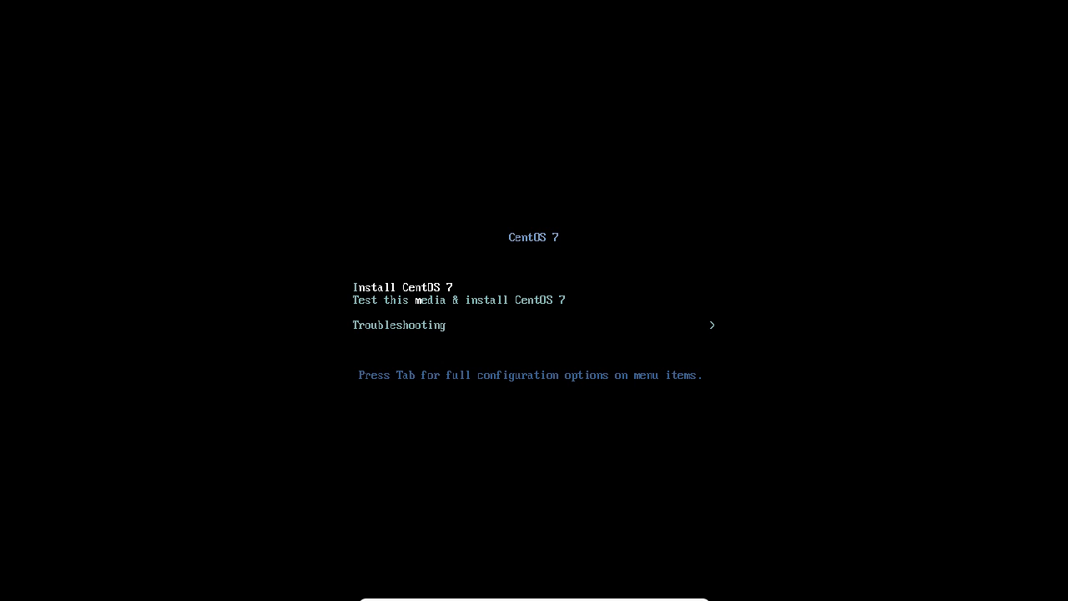
key("Return")
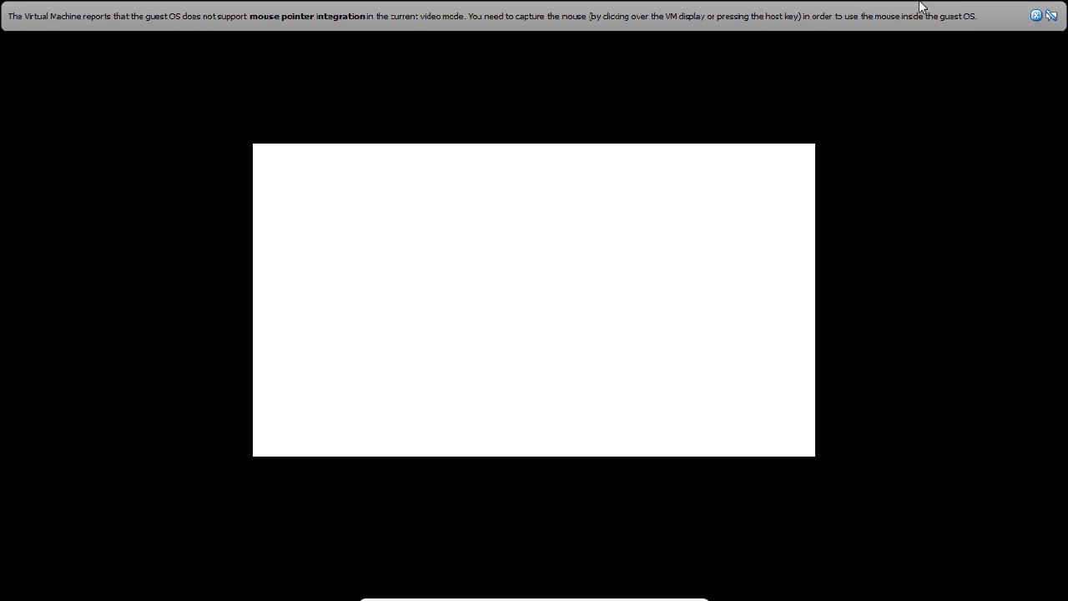
left_click(1051, 15)
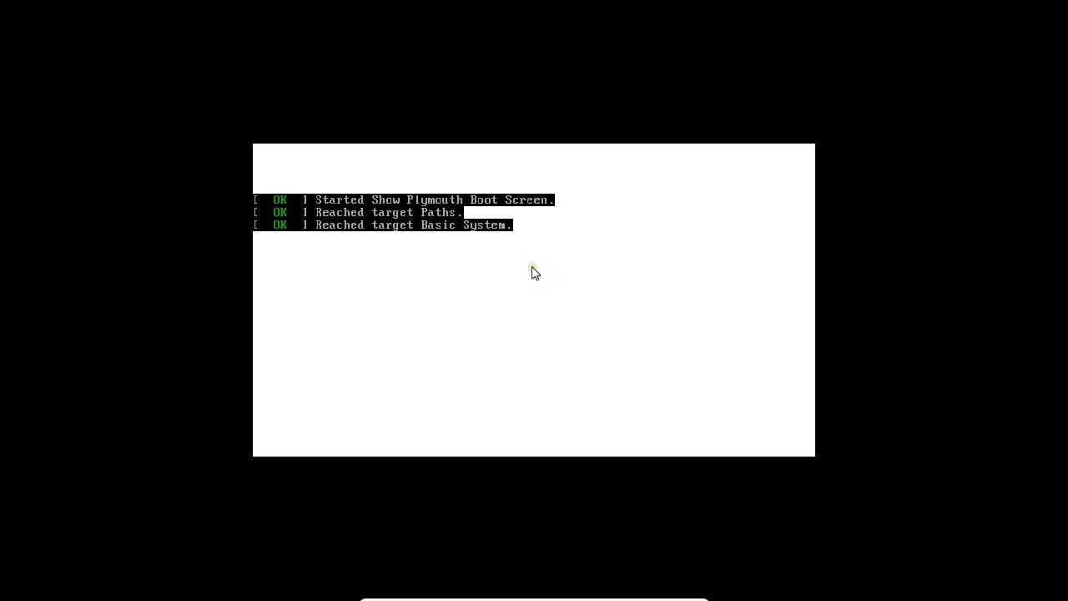
left_click(531, 298)
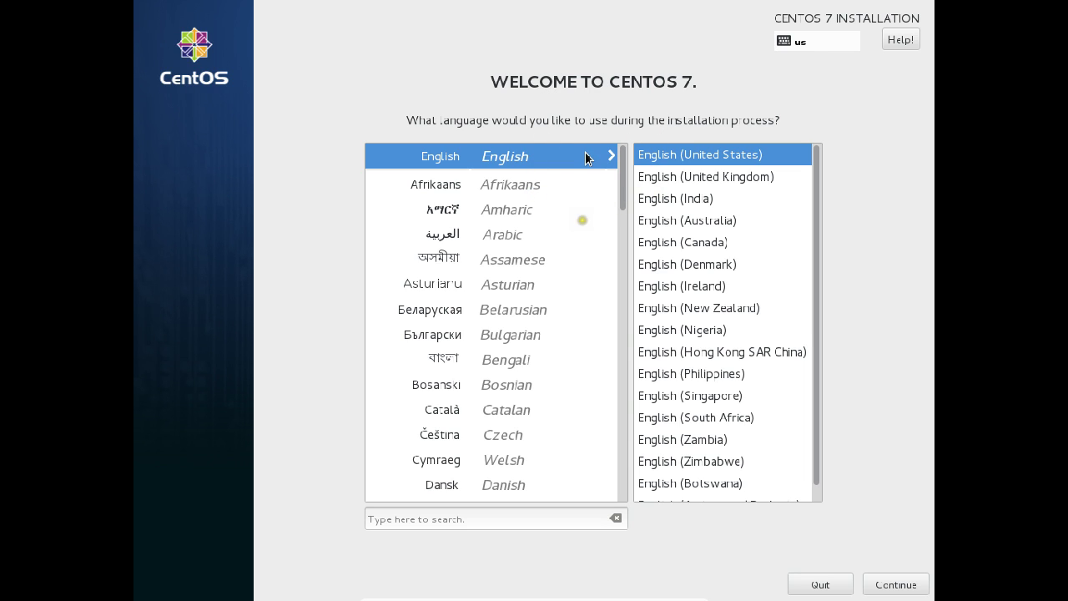
Step: Choose English (India) as the installer language and continue to the Installation Summary
left_click(692, 199)
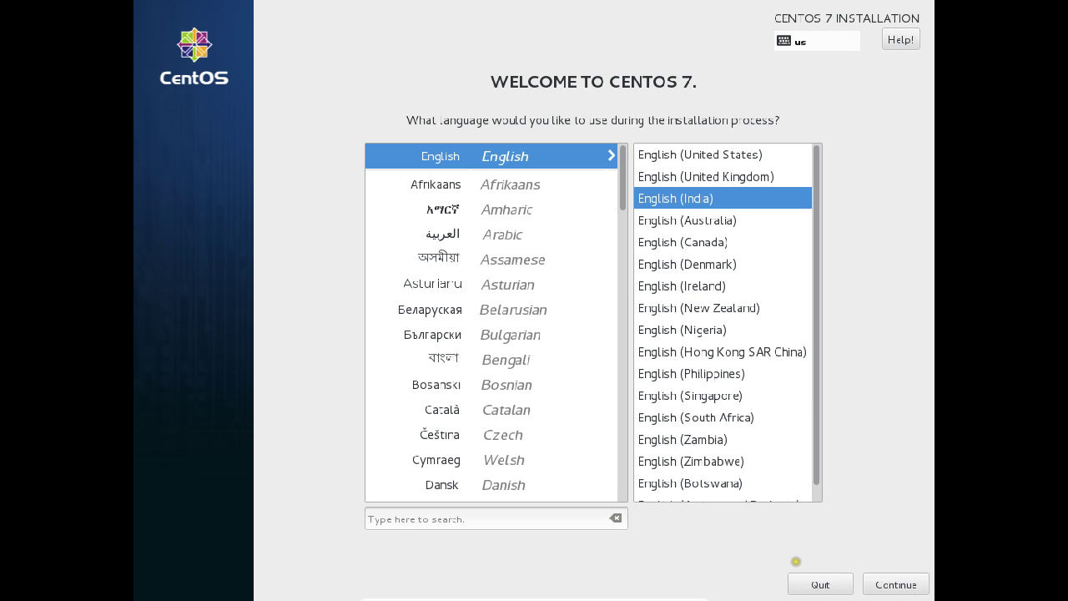
left_click(901, 582)
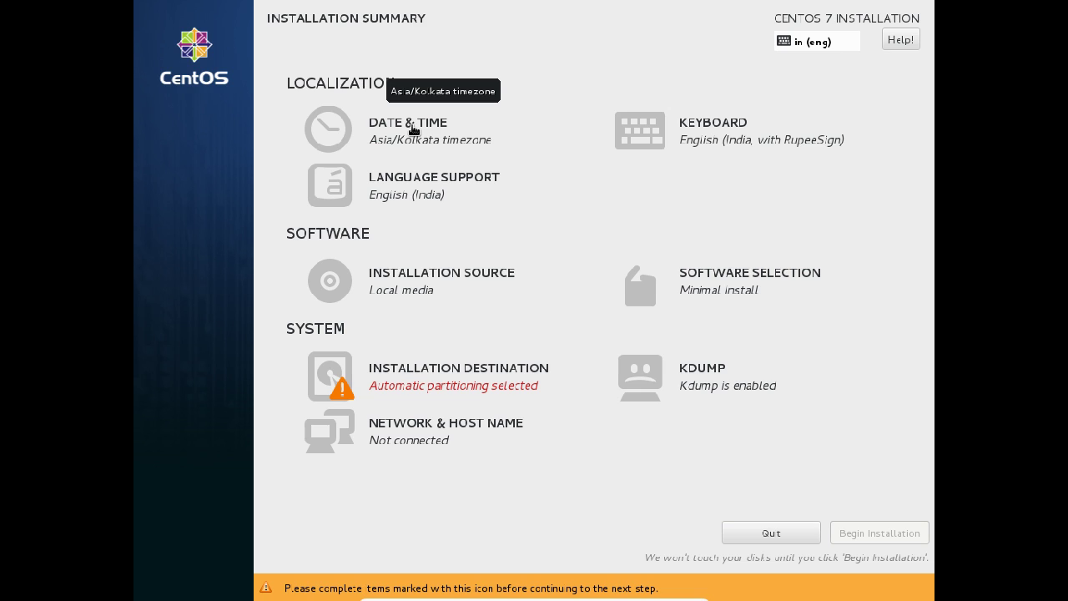
left_click(413, 129)
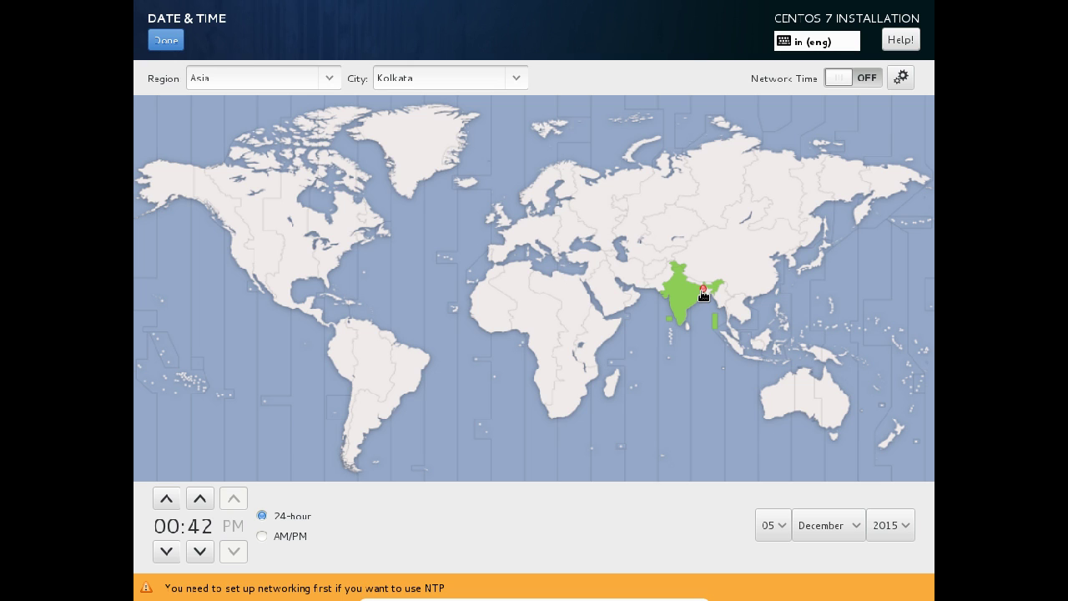
left_click(155, 42)
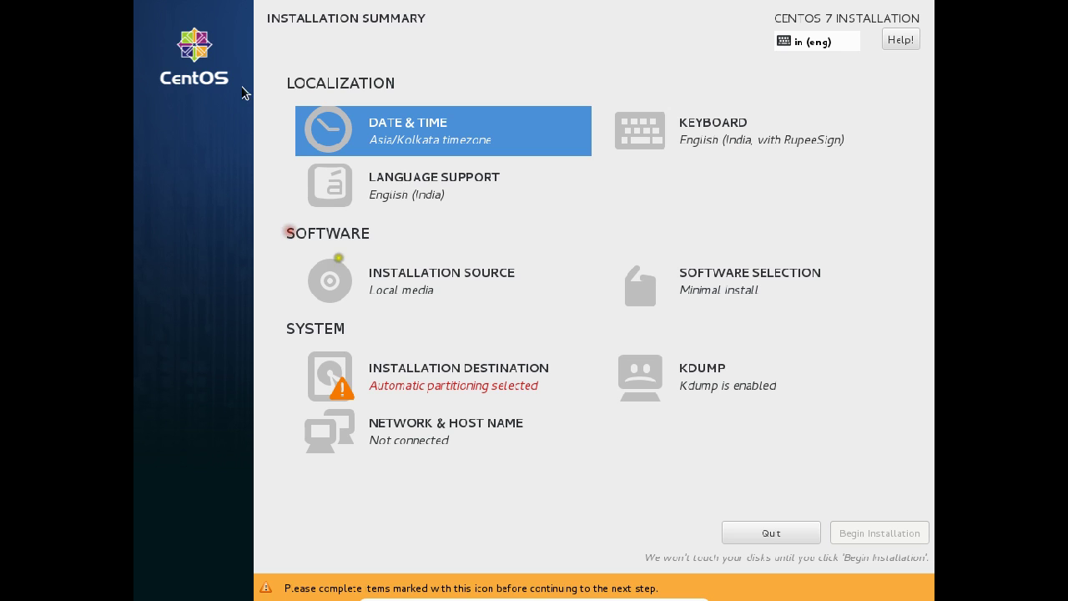
left_click(772, 151)
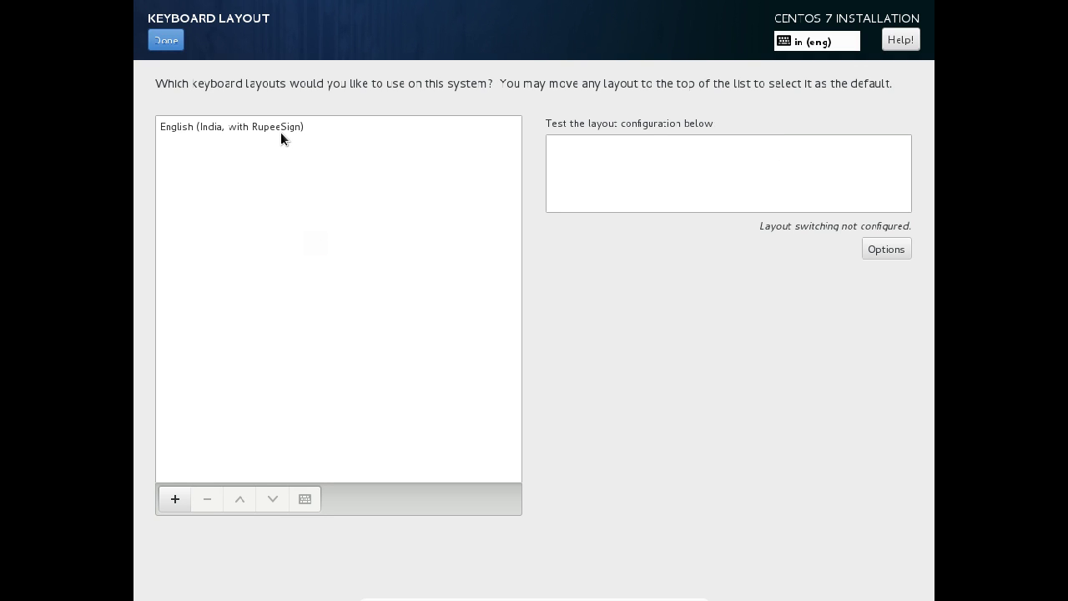
left_click(166, 40)
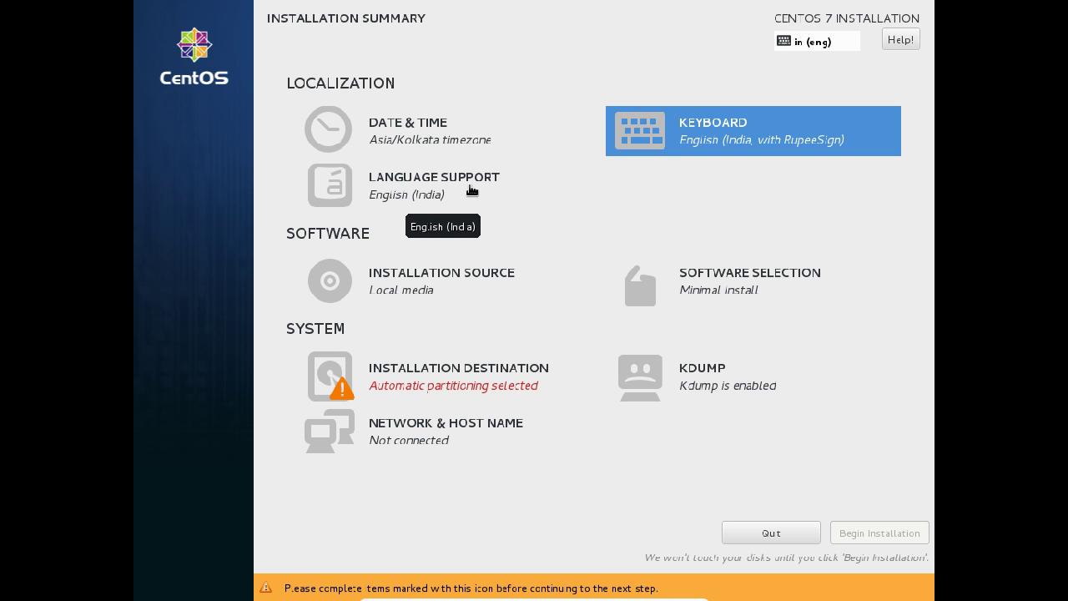
left_click(472, 190)
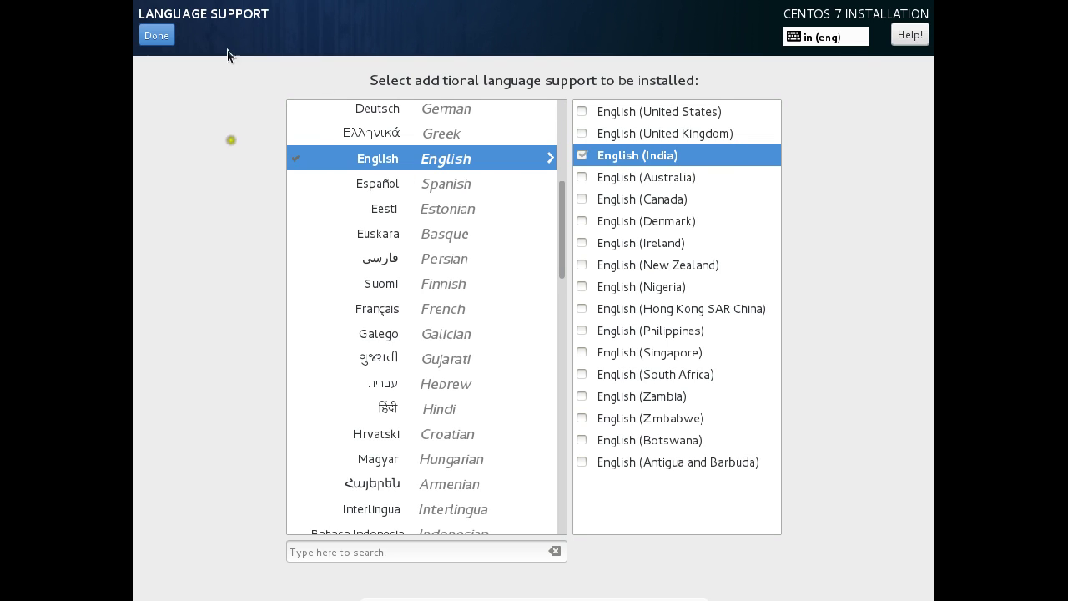
left_click(156, 35)
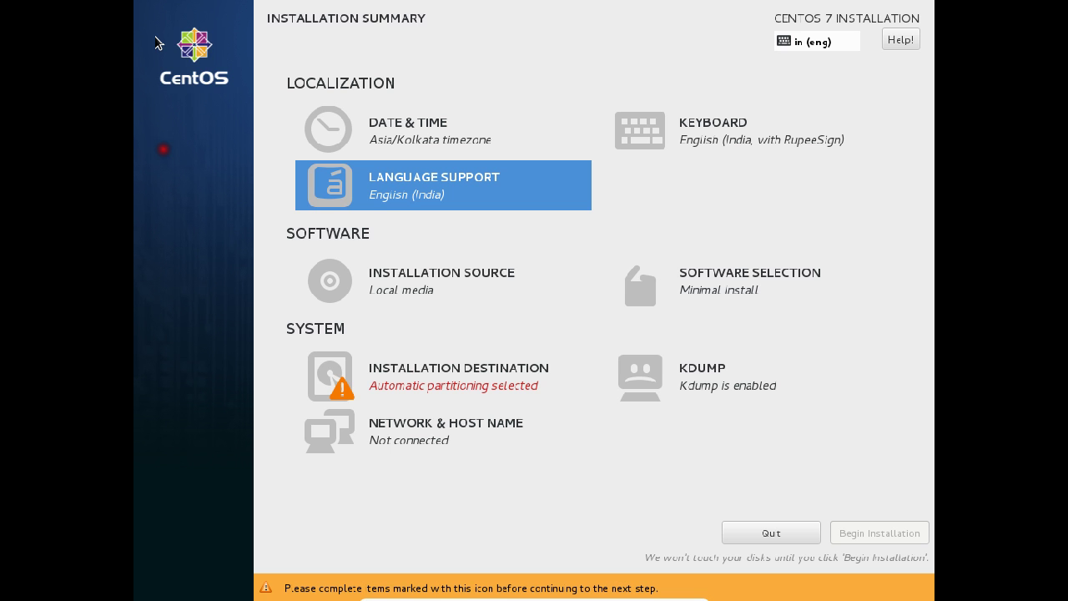
left_click(416, 289)
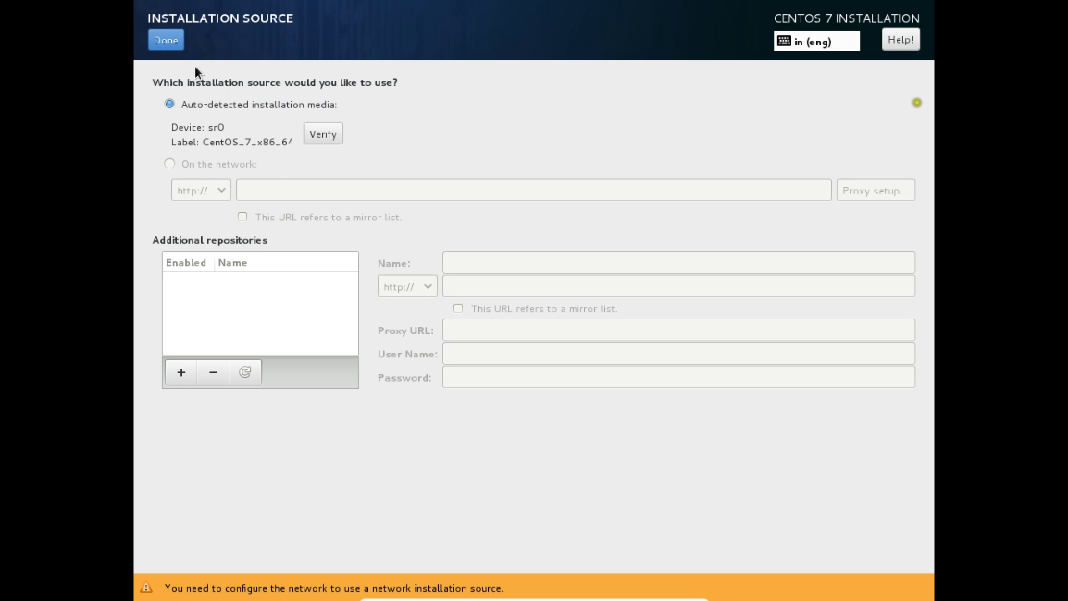
left_click(178, 46)
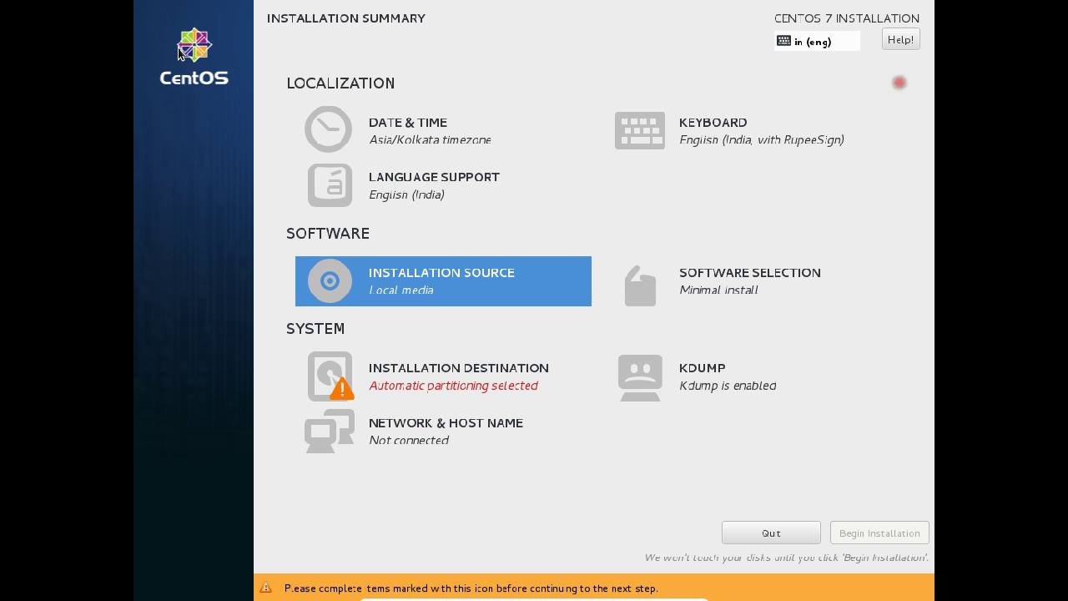
Step: Browse the Software Selection base environments, previewing add-ons from Infrastructure Server through KDE Plasma Workspaces
left_click(762, 295)
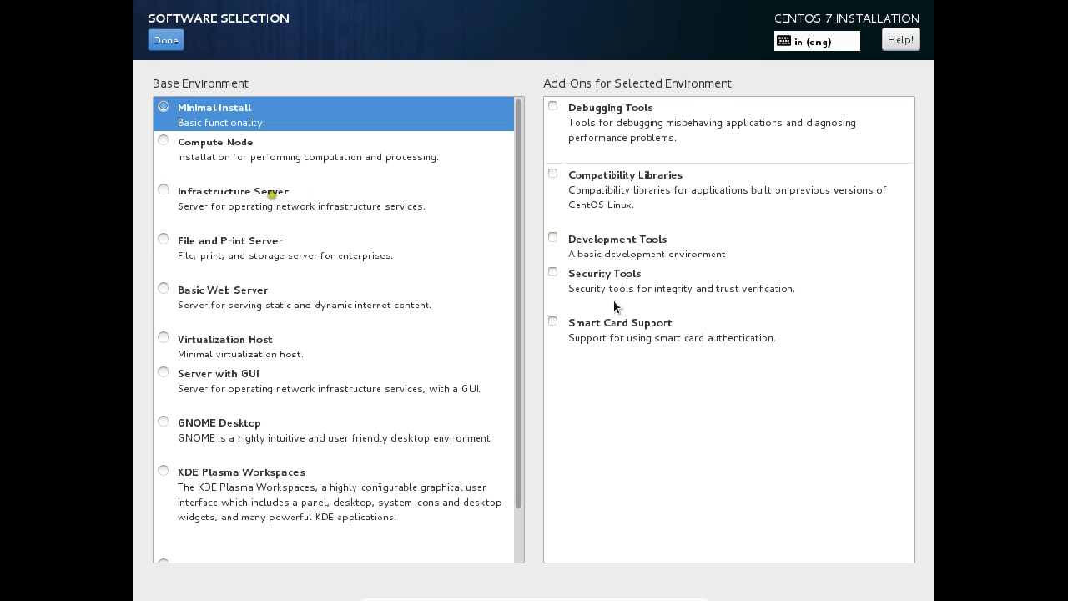
scroll(417, 315, "down", 2)
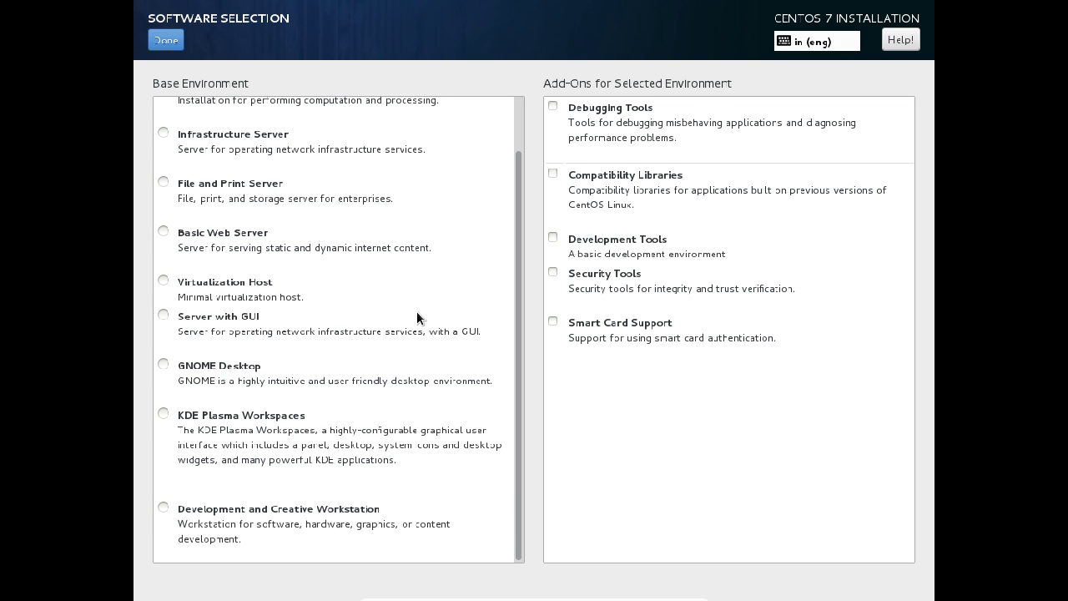
scroll(418, 316, "up", 2)
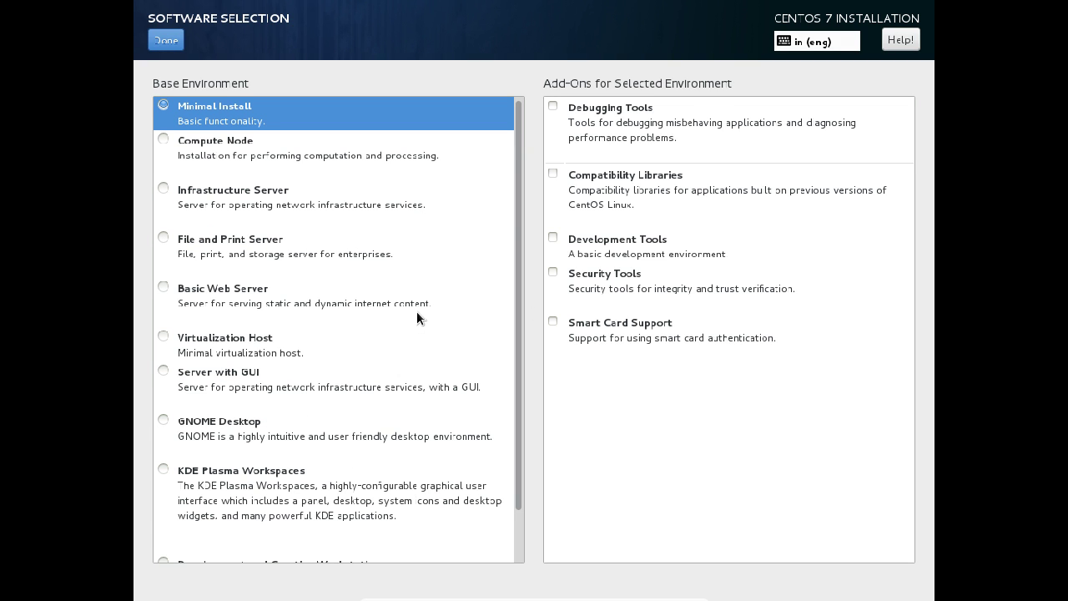
scroll(416, 310, "down", 2)
scroll(417, 310, "up", 2)
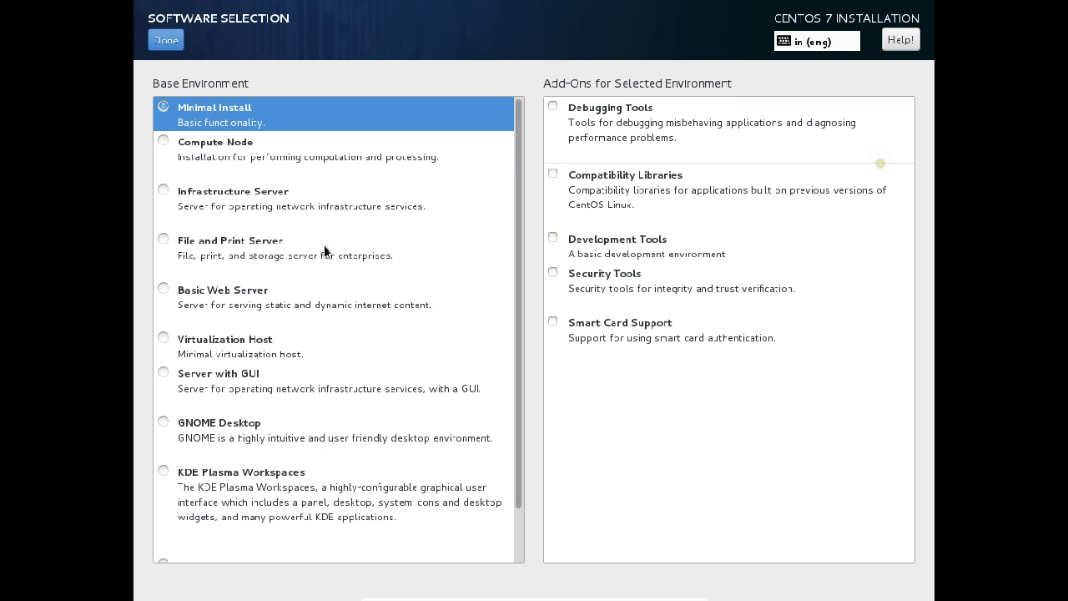
left_click(213, 197)
left_click(171, 257)
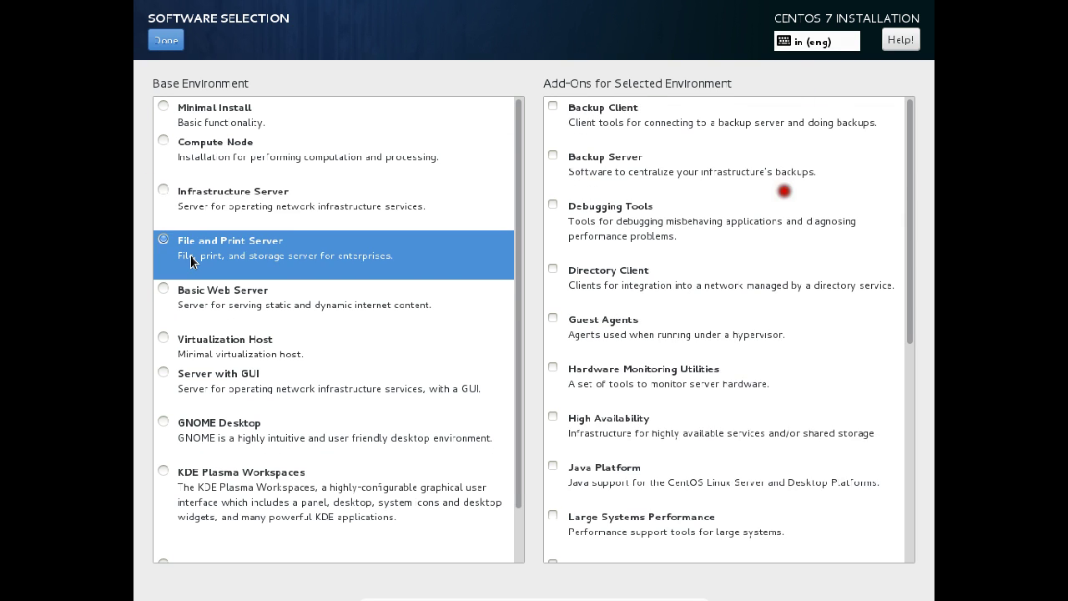
left_click(209, 302)
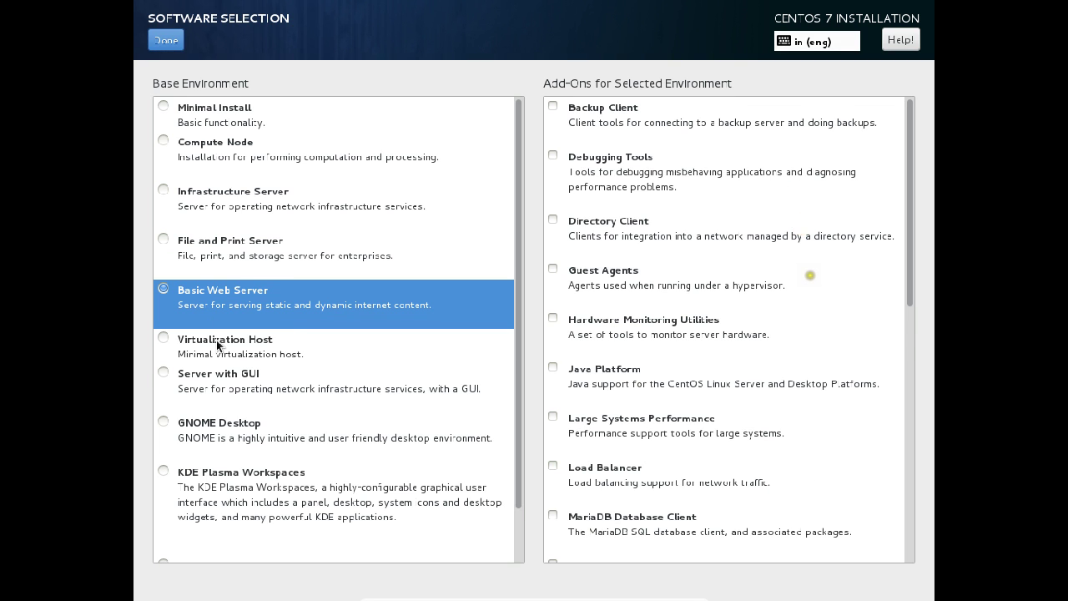
left_click(217, 342)
left_click(225, 384)
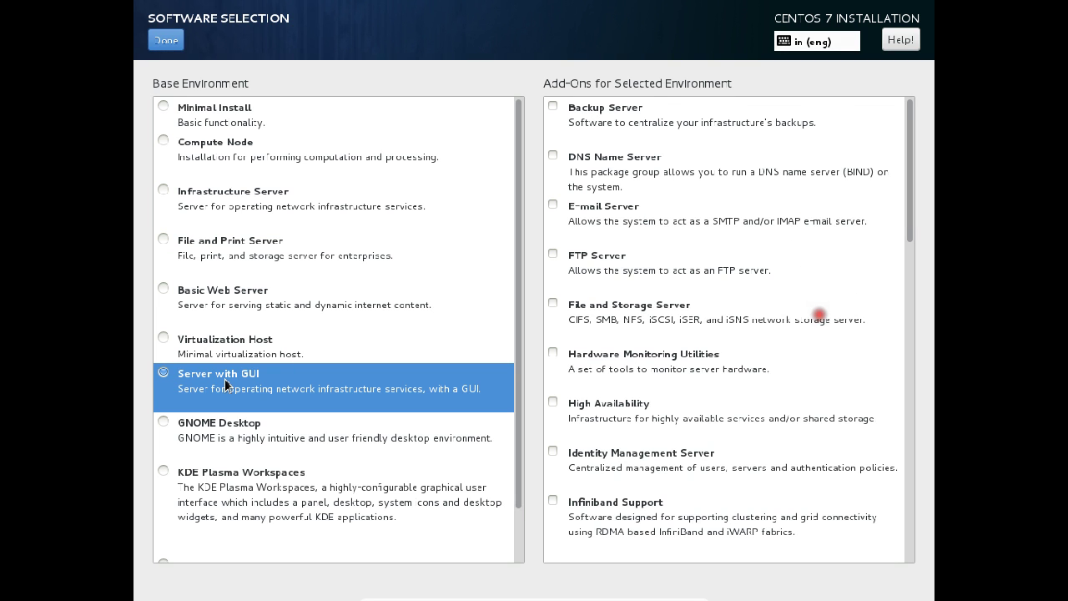
left_click(234, 426)
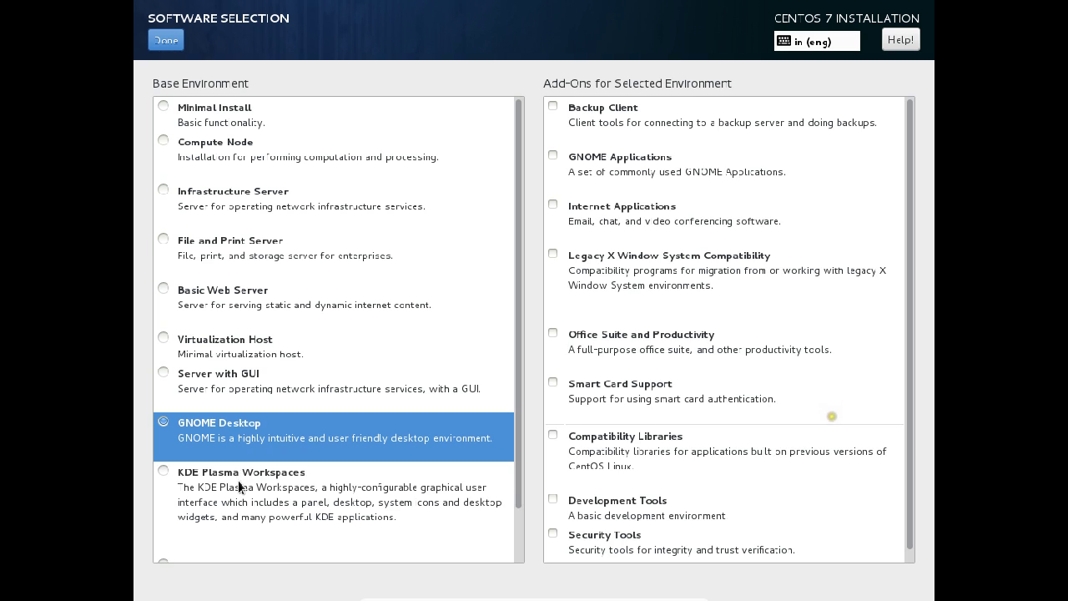
left_click(238, 472)
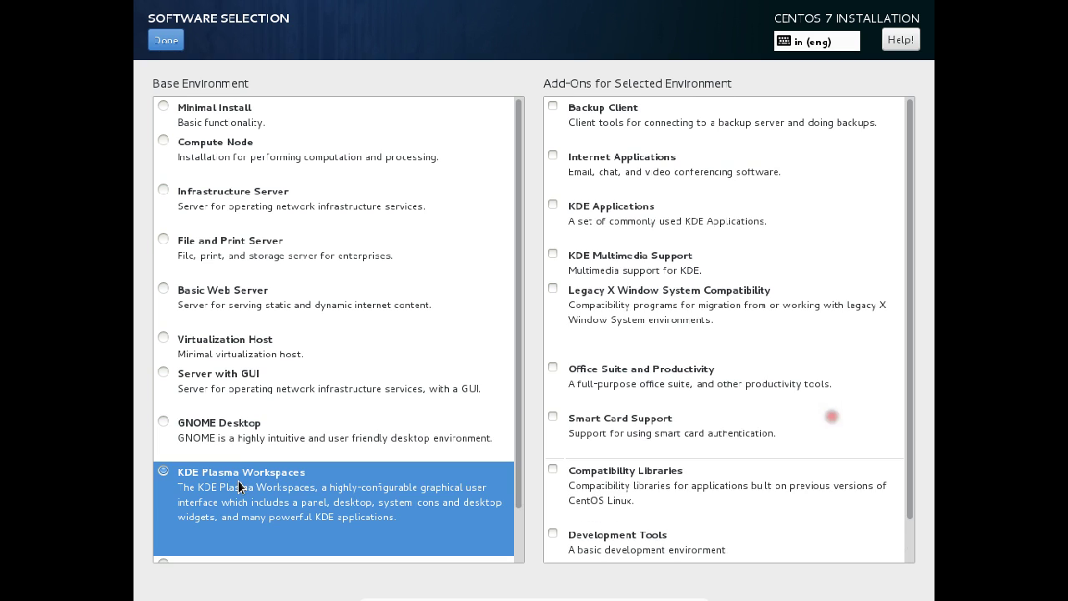
Step: Select Server with GUI as the base environment and confirm it
left_click(165, 374)
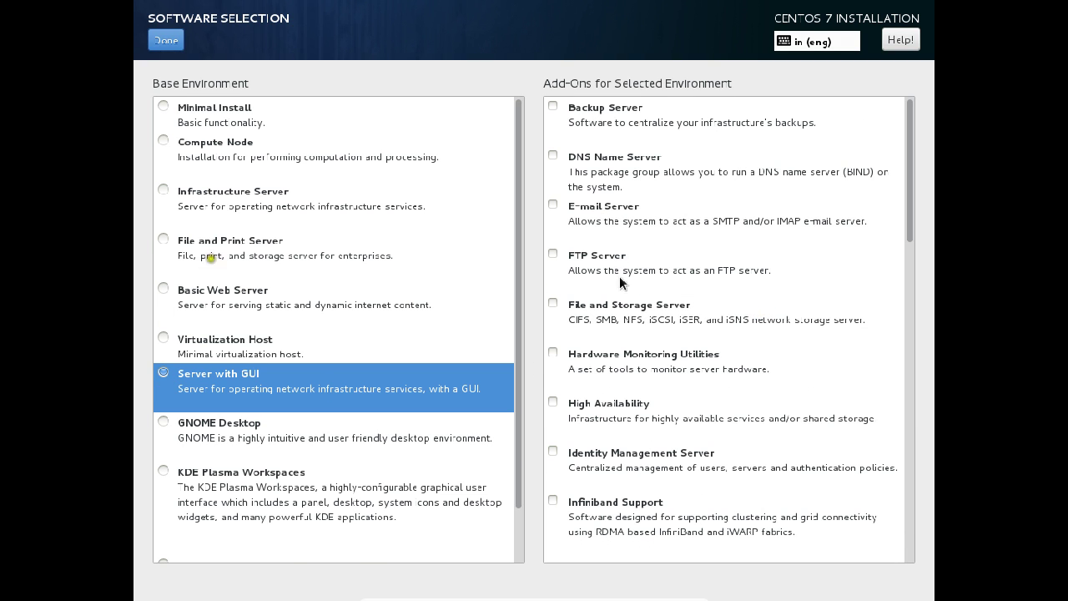
scroll(655, 237, "down", 10)
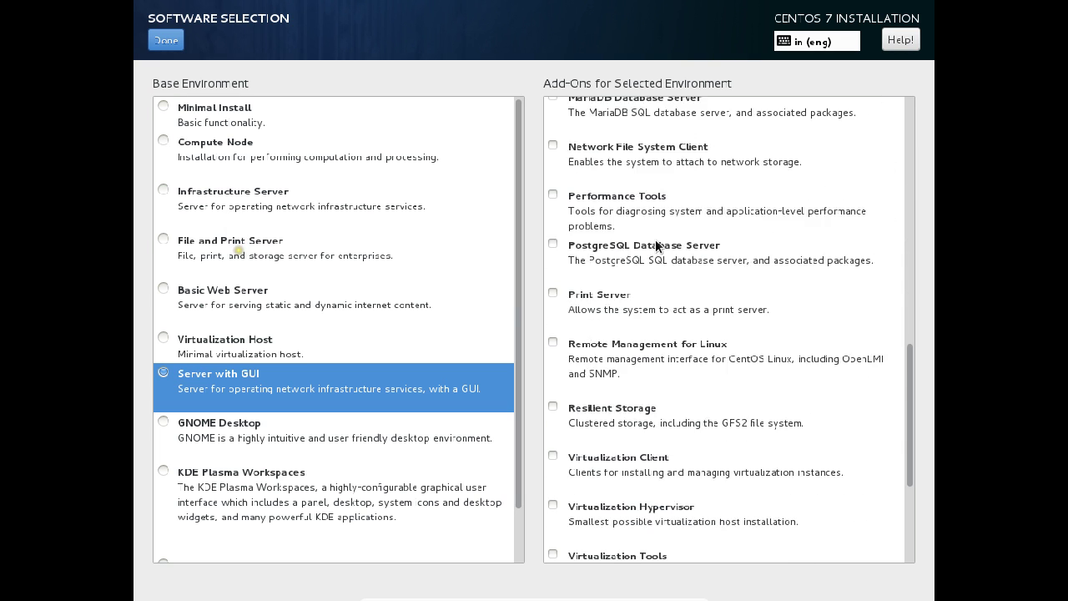
scroll(655, 237, "up", 6)
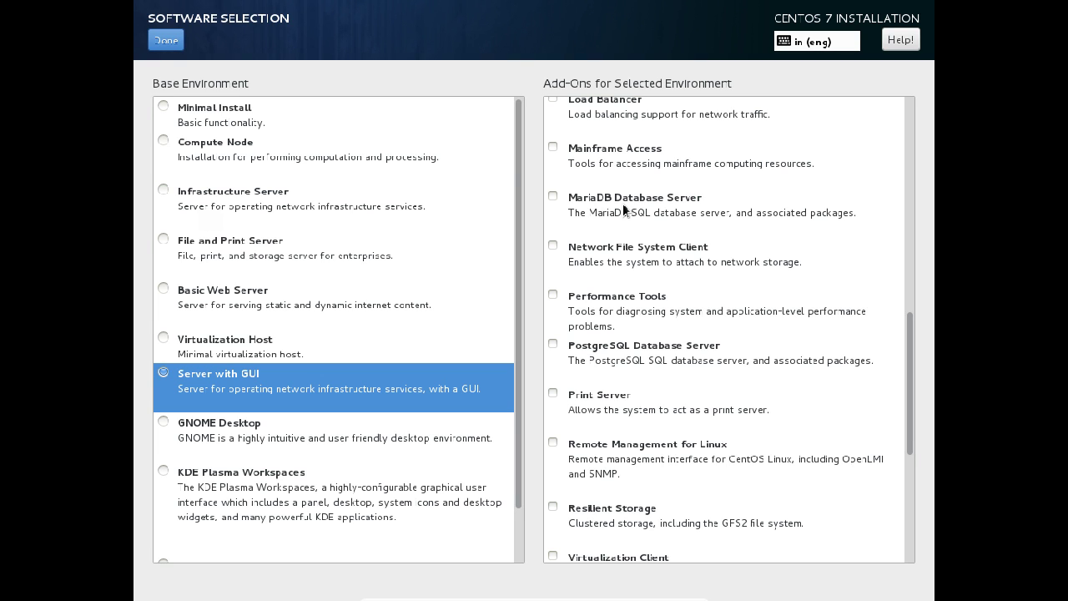
left_click(165, 44)
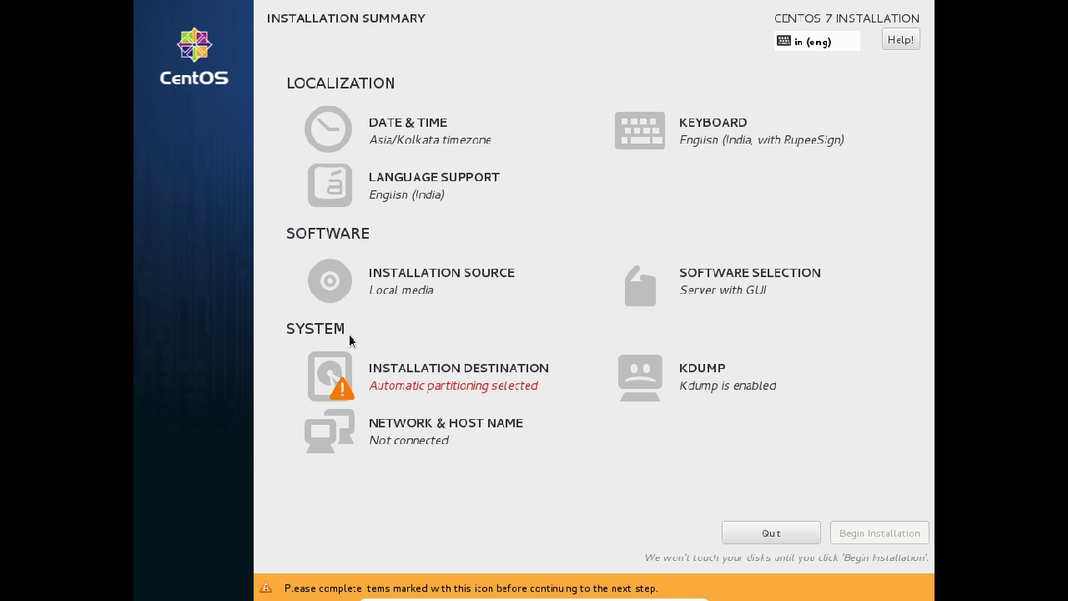
Step: Select the 15 GiB VBOX hard disk as the installation destination
left_click(434, 376)
left_click(219, 199)
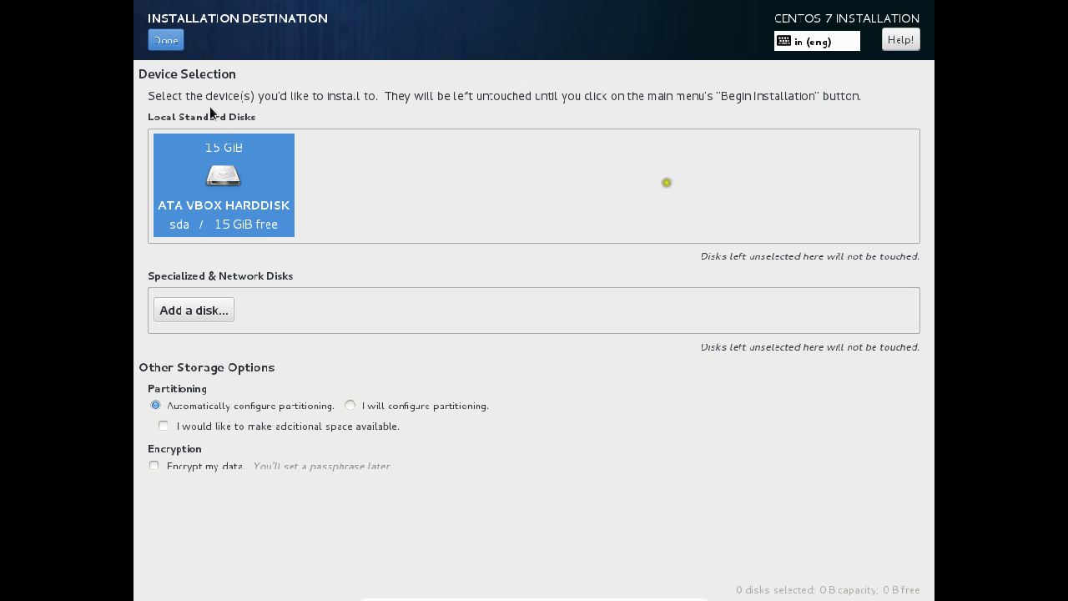
left_click(156, 39)
left_click(156, 39)
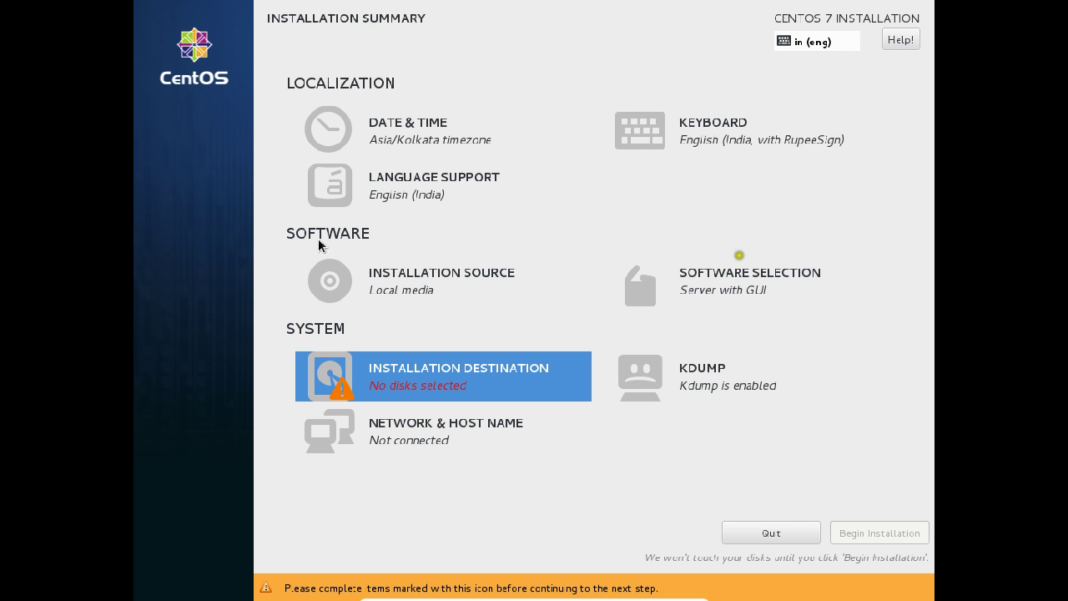
left_click(448, 361)
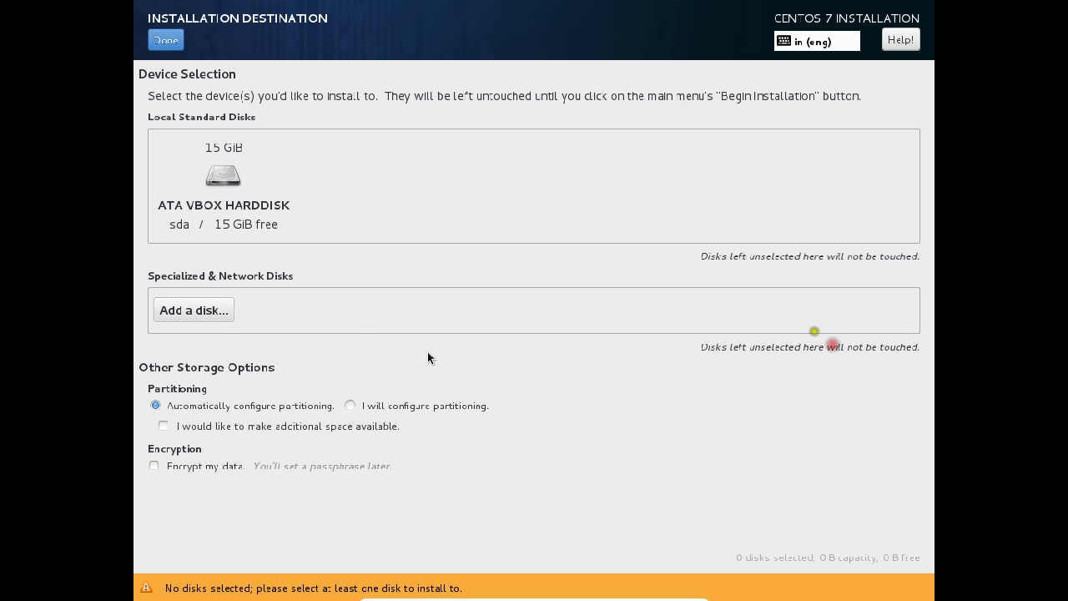
left_click(220, 187)
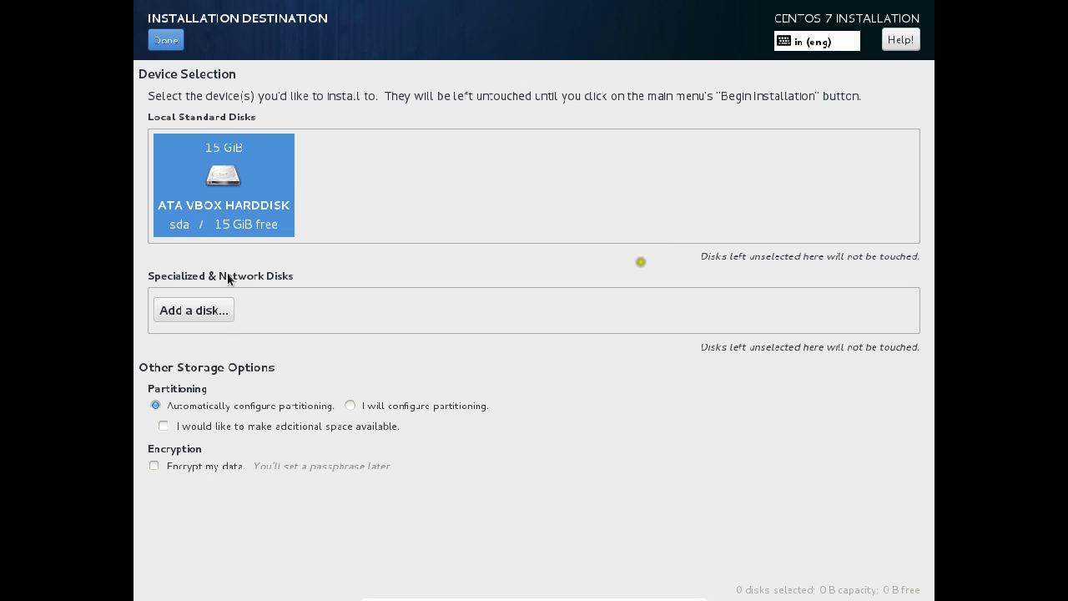
left_click(165, 41)
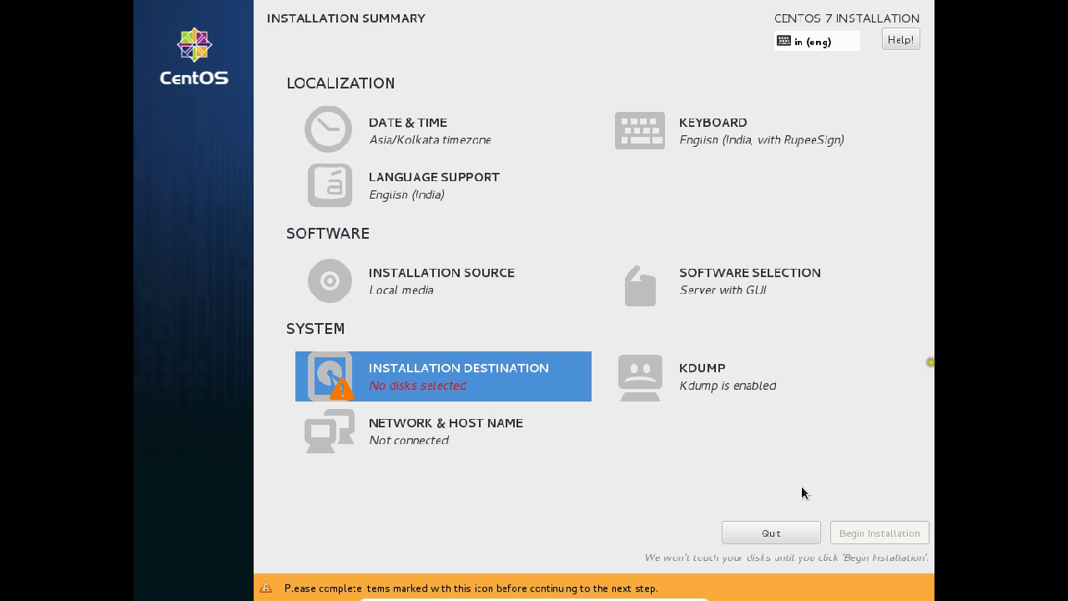
Step: Review the full disk summary, then keep automatic partitioning on the VBOX disk and confirm
left_click(345, 376)
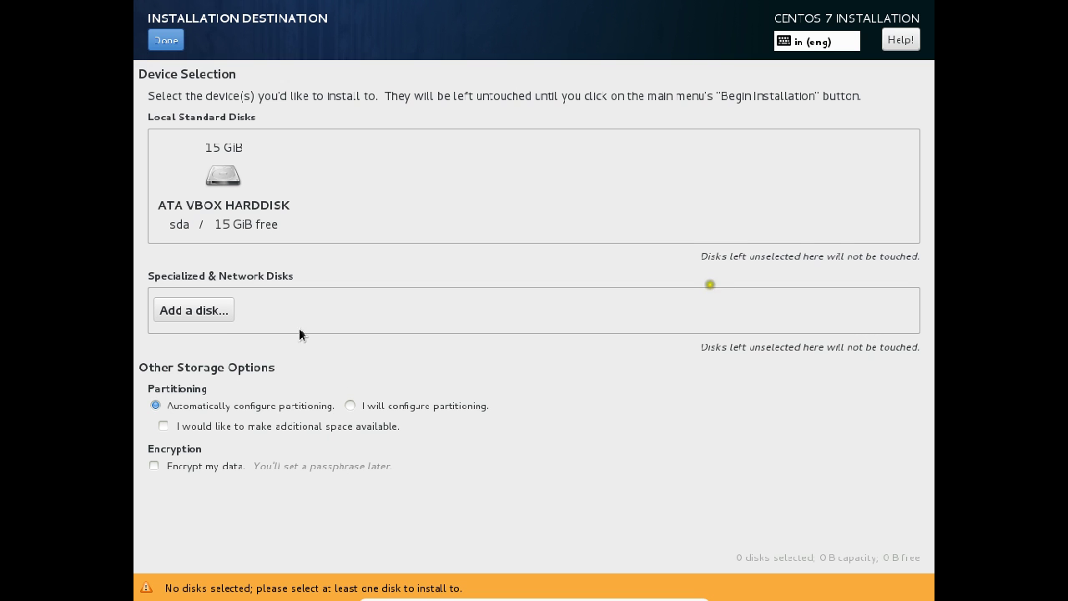
left_click(232, 208)
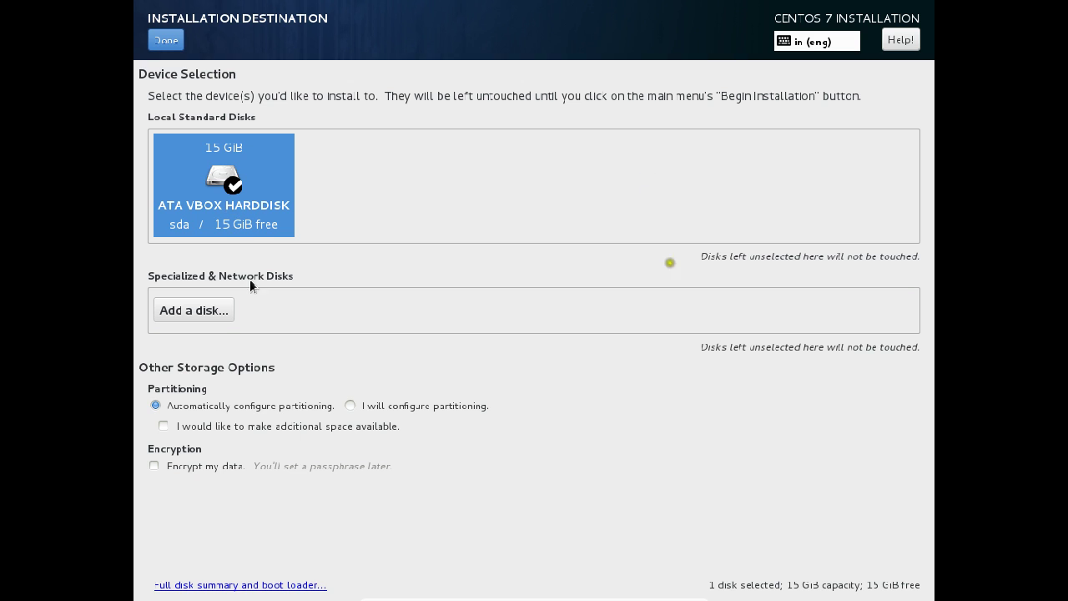
left_click(326, 585)
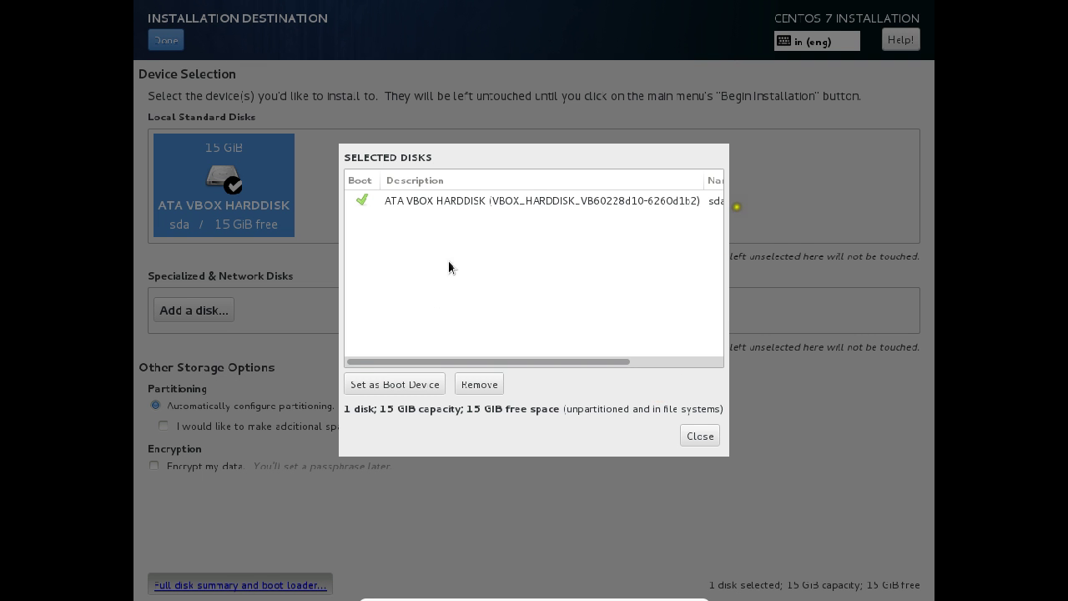
left_click(693, 436)
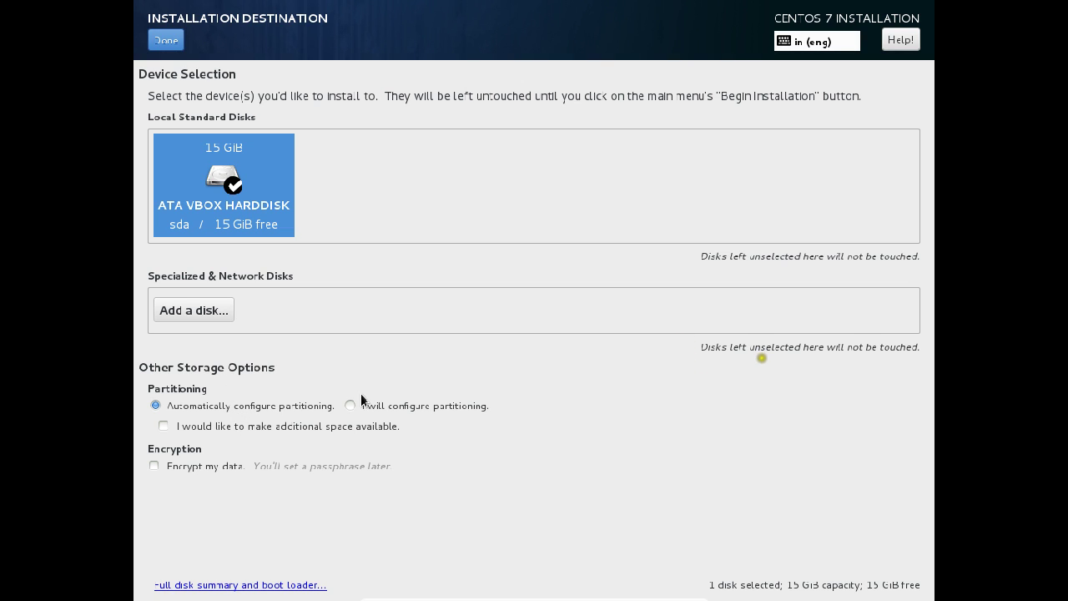
left_click(406, 409)
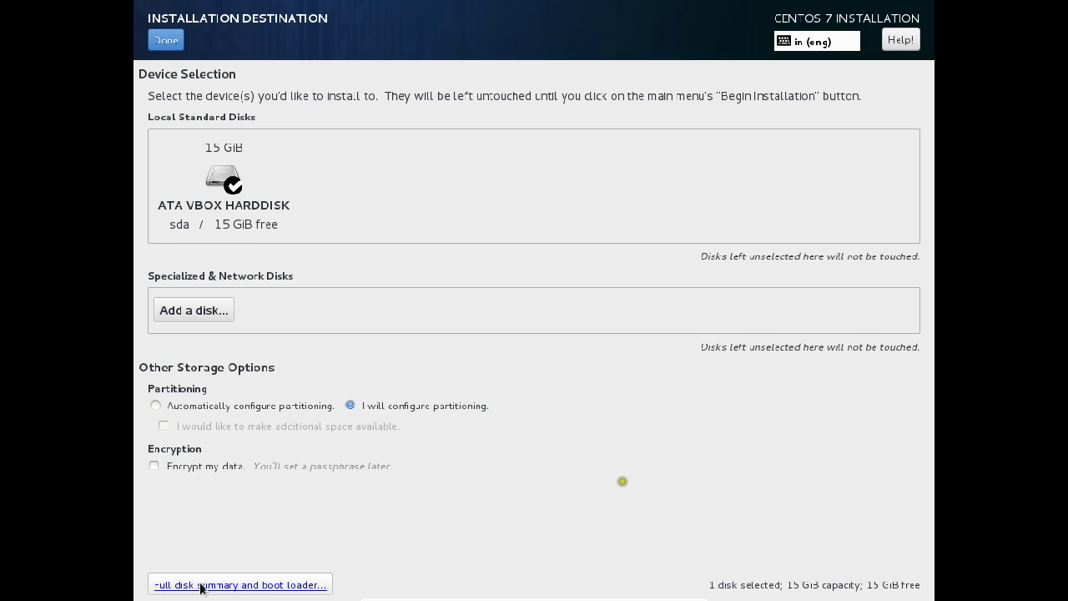
left_click(223, 177)
left_click(224, 177)
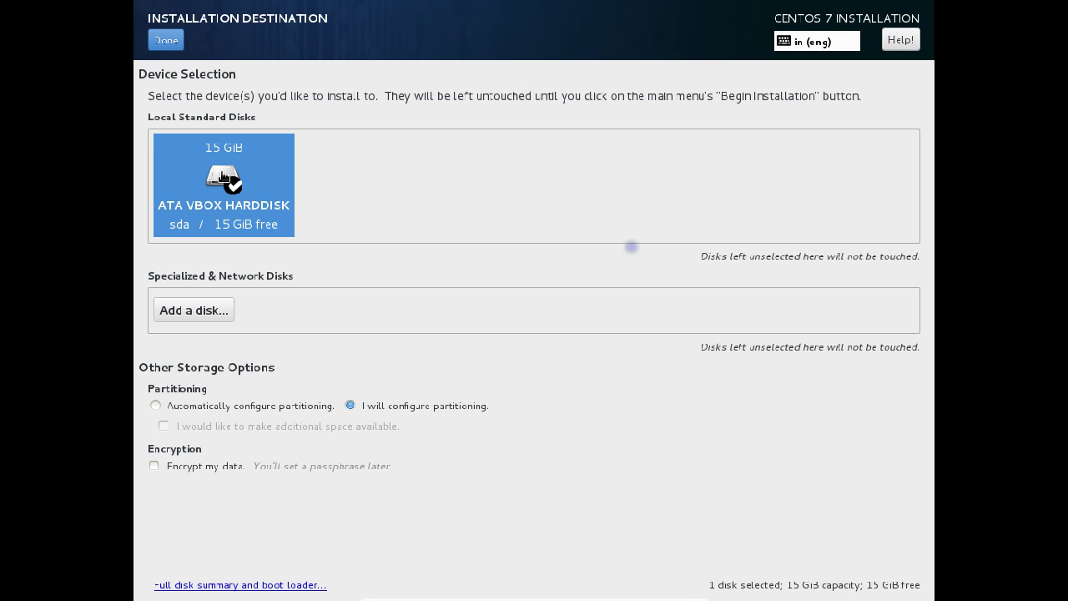
left_click(201, 402)
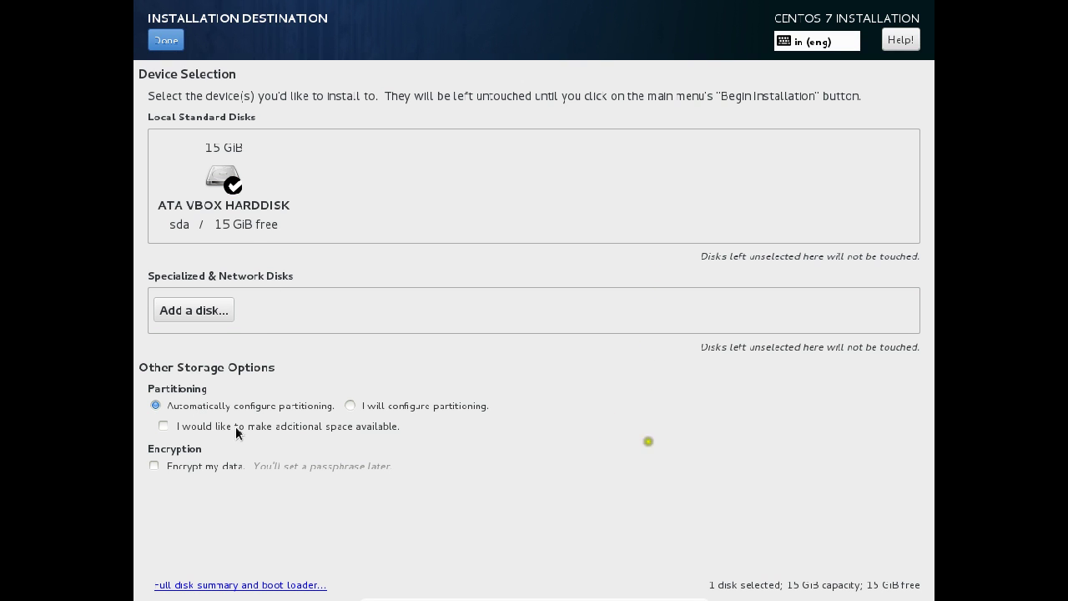
left_click(167, 40)
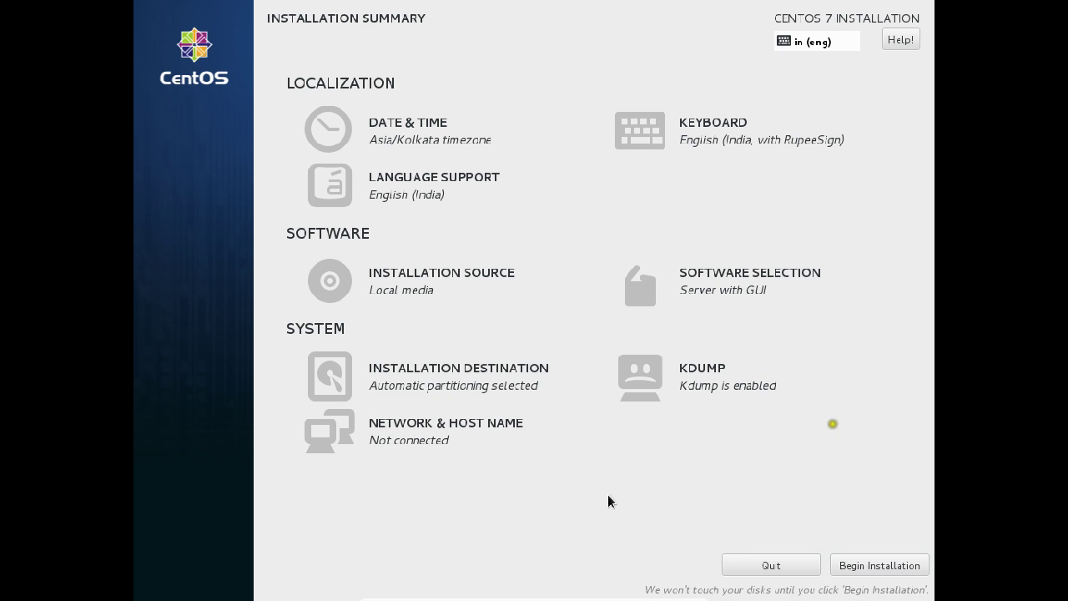
Step: Begin the CentOS installation and bring up the Root Password screen
left_click(844, 568)
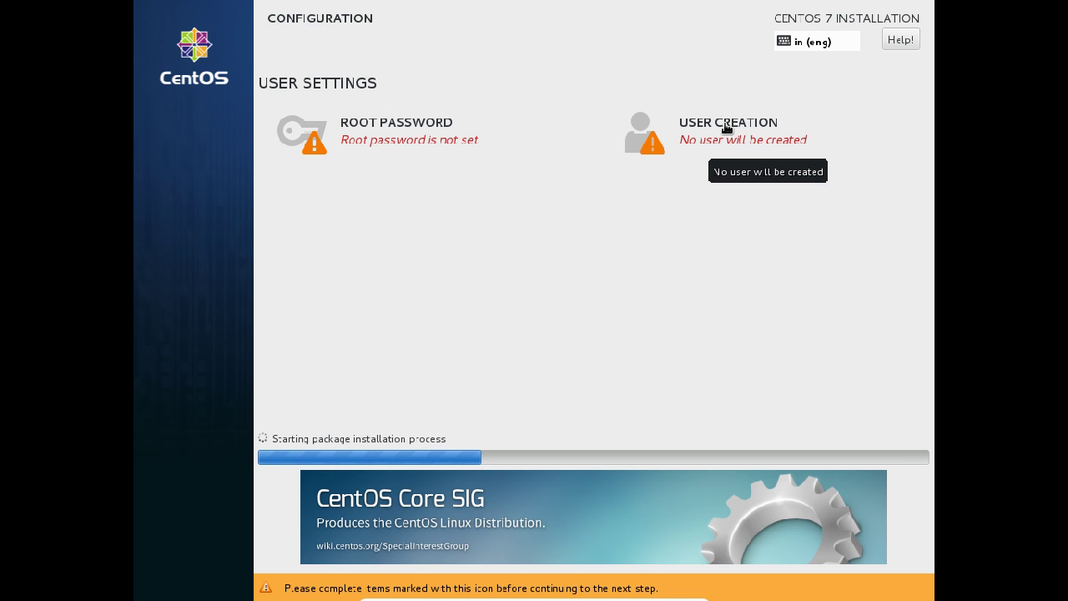
left_click(359, 135)
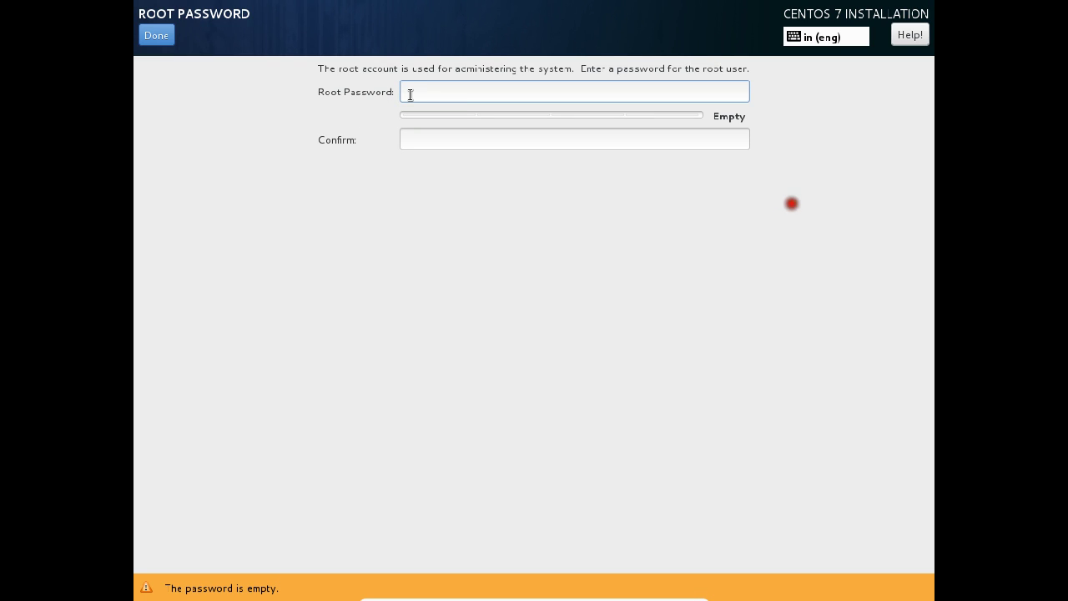
Step: Enter and confirm the root password, keeping it despite the weak-password warning
type("•••")
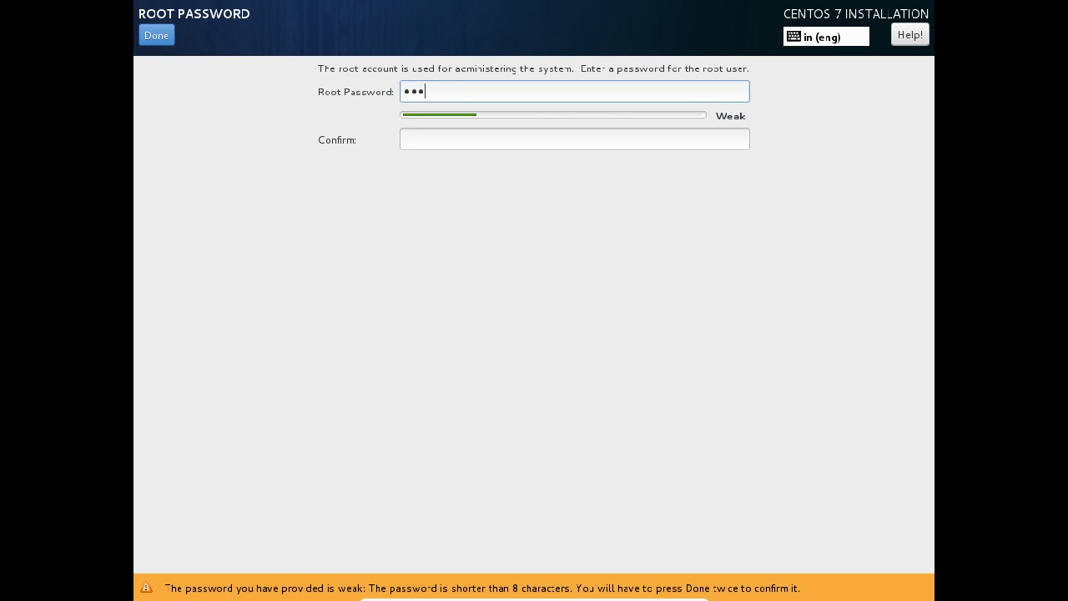
type("••••")
key("Tab")
type("•••")
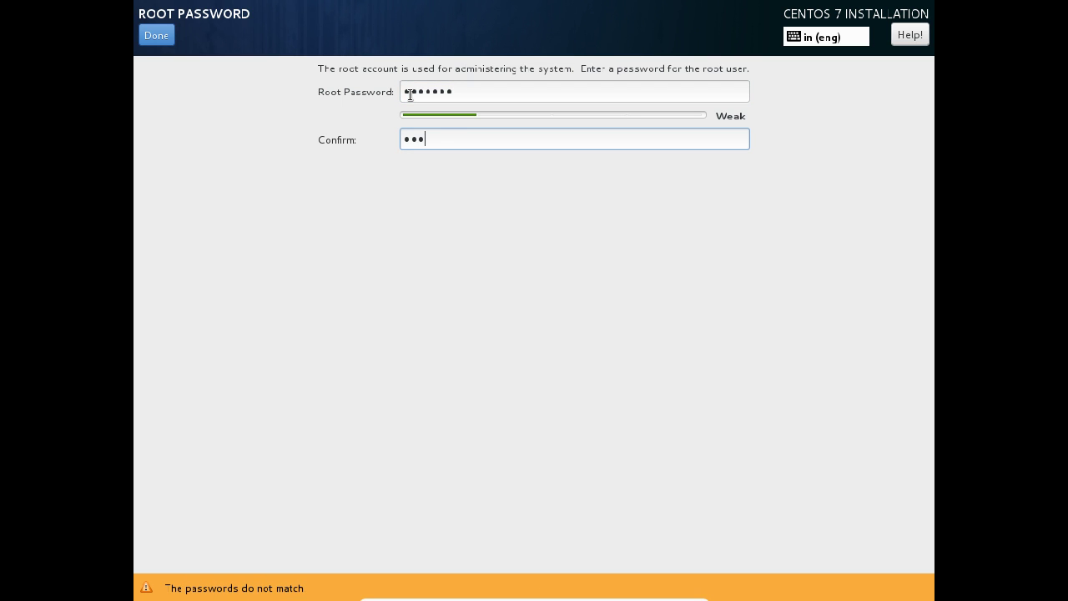
type("••••")
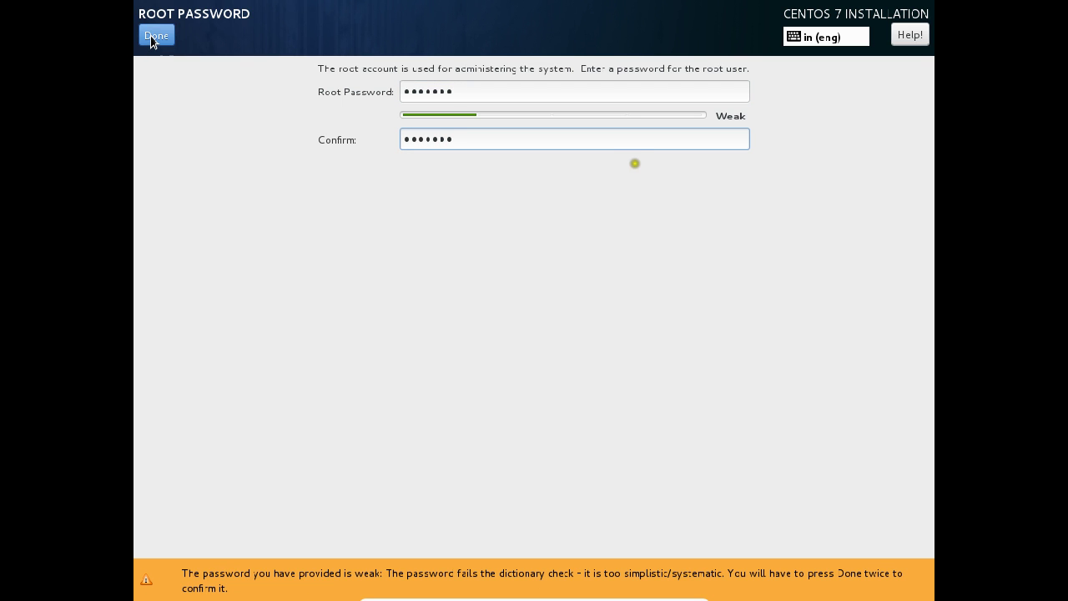
left_click(152, 36)
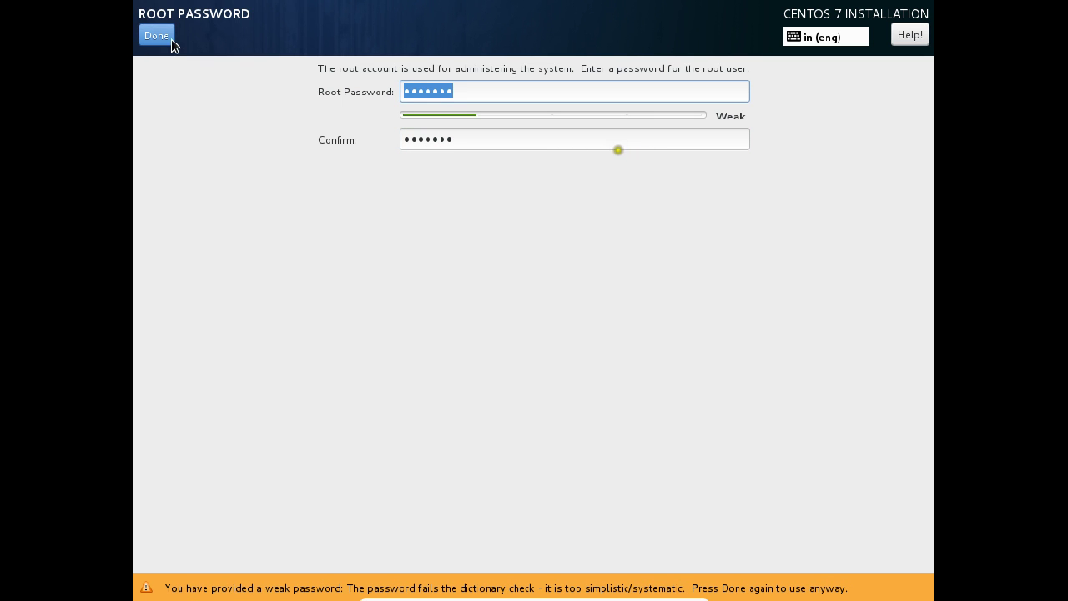
left_click(171, 39)
Step: Create a user with the person's full name and a confirmed password, accepting the weak-password warning
left_click(772, 148)
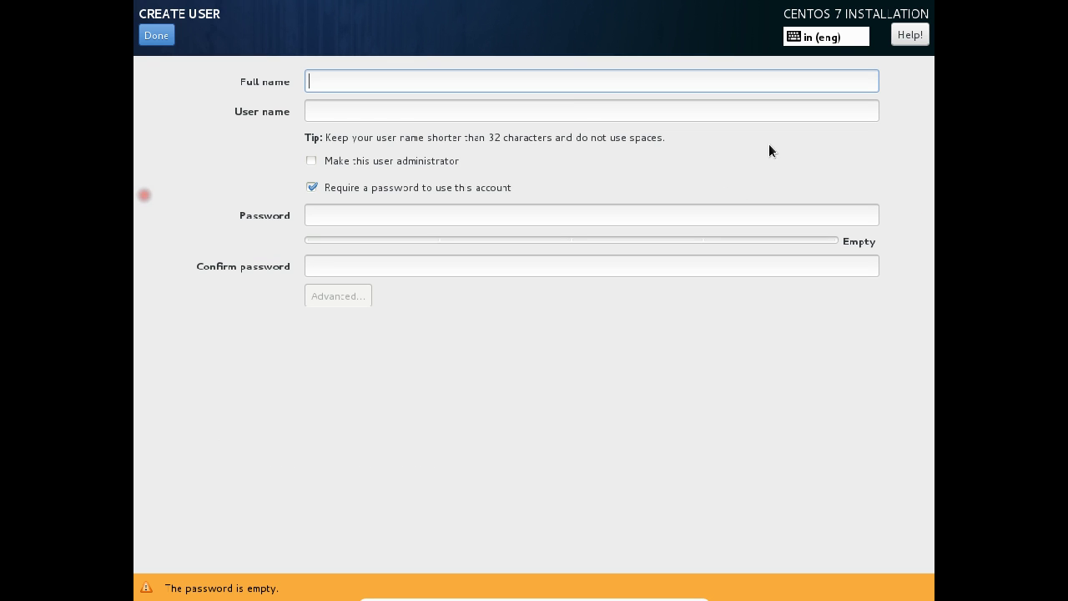
type("anand")
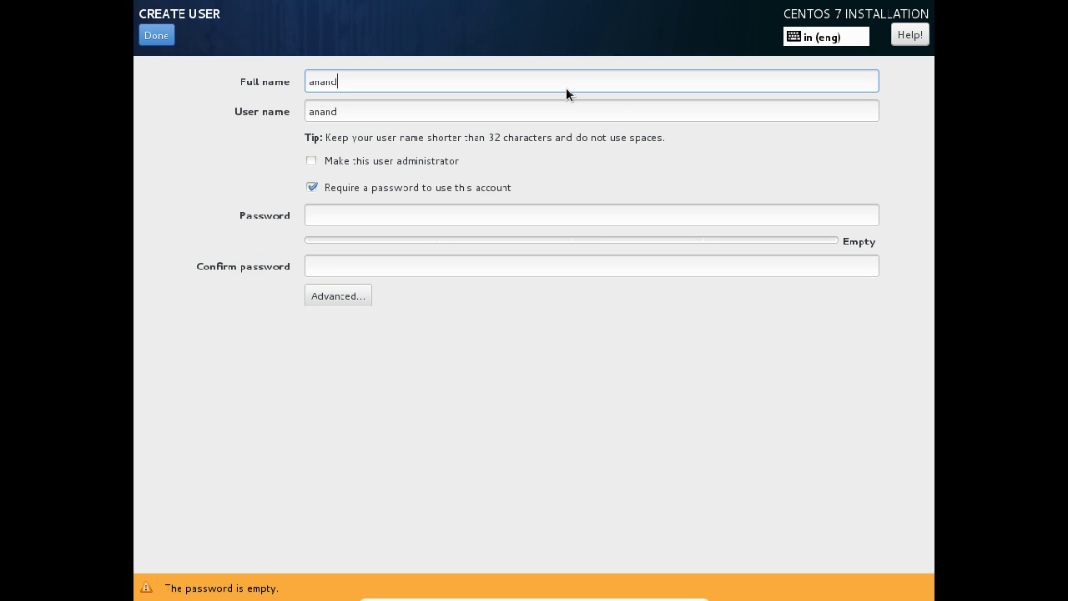
key("Tab")
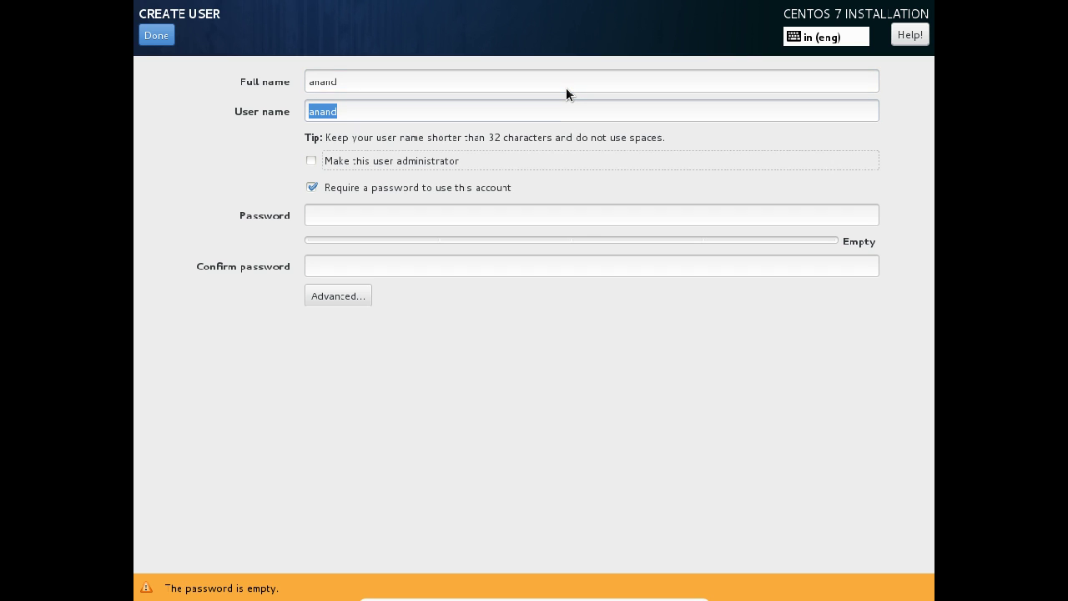
key("Tab")
type("12345")
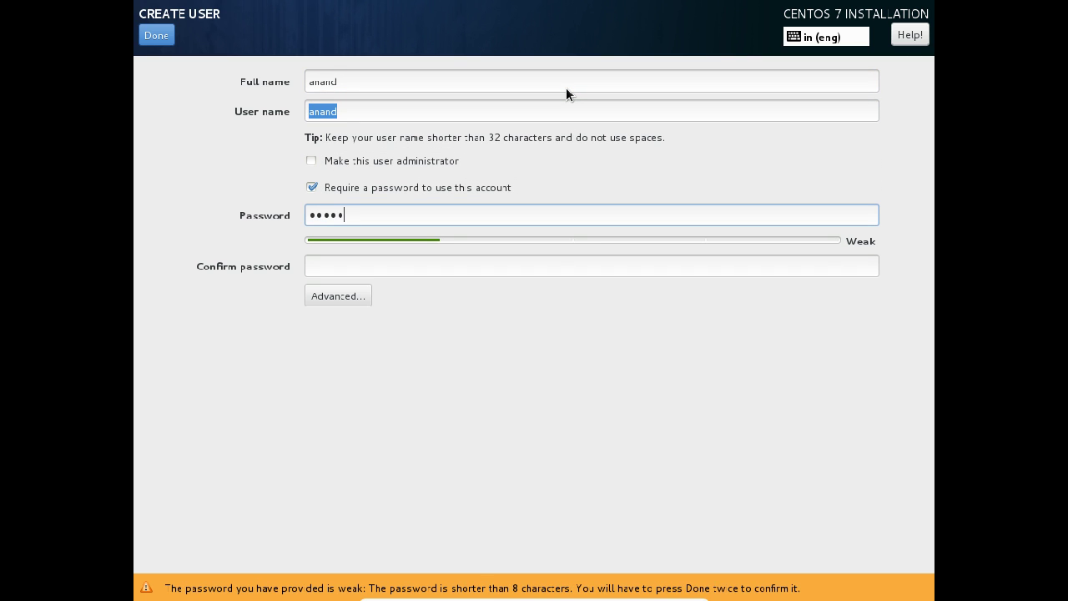
key("Tab")
type("12345")
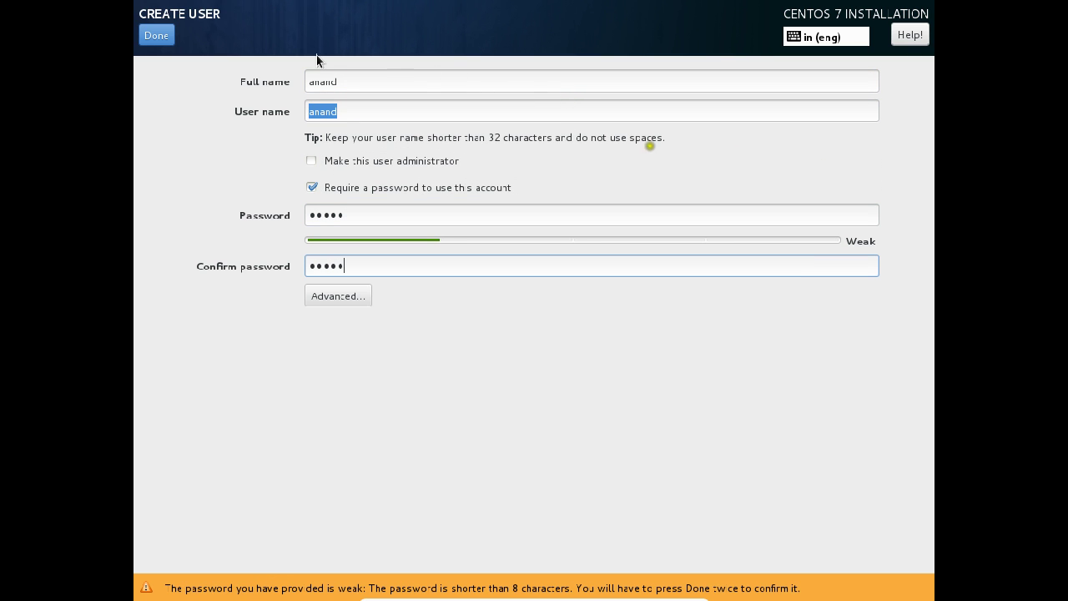
left_click(145, 42)
left_click(144, 43)
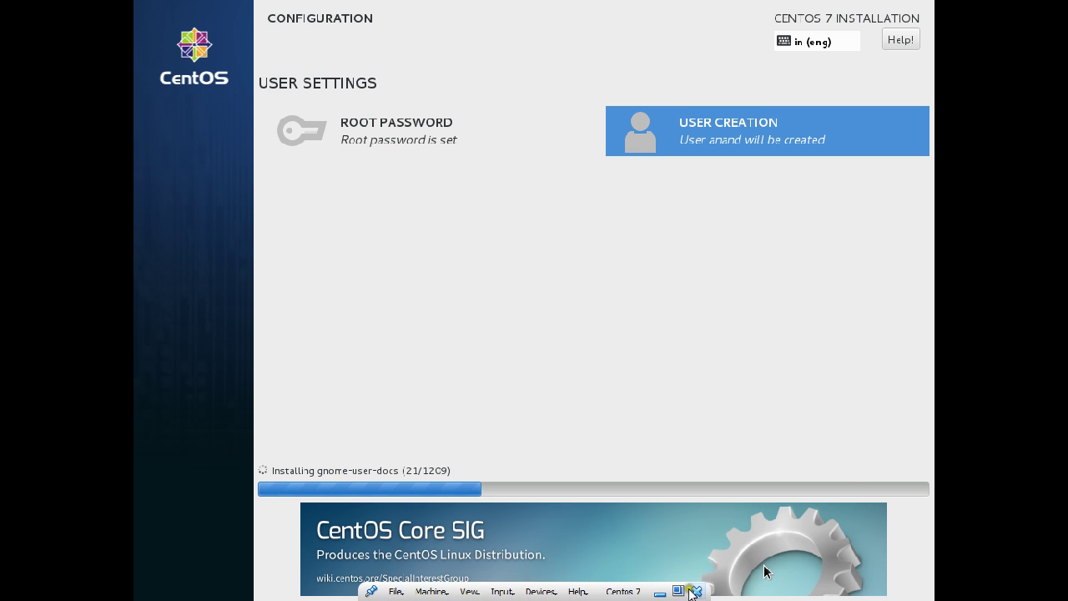
left_click(678, 591)
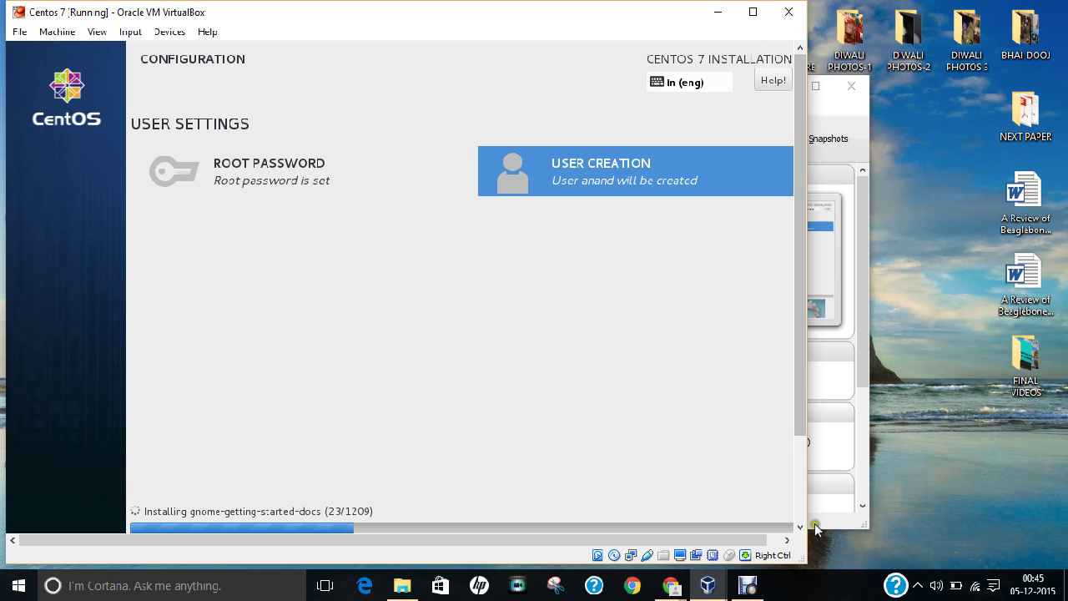
left_click(816, 584)
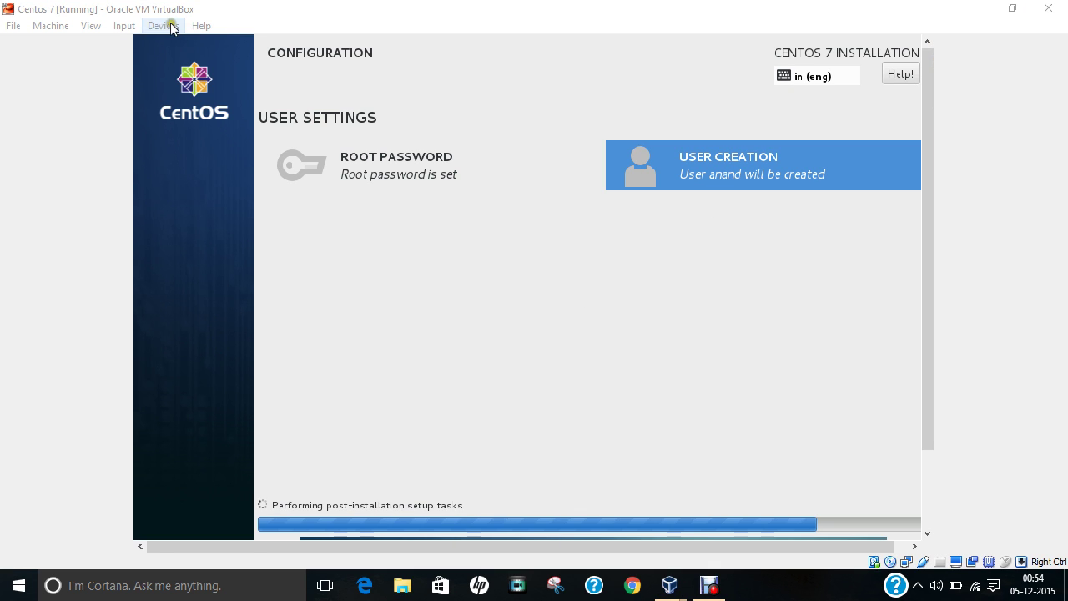
left_click(91, 26)
left_click(91, 41)
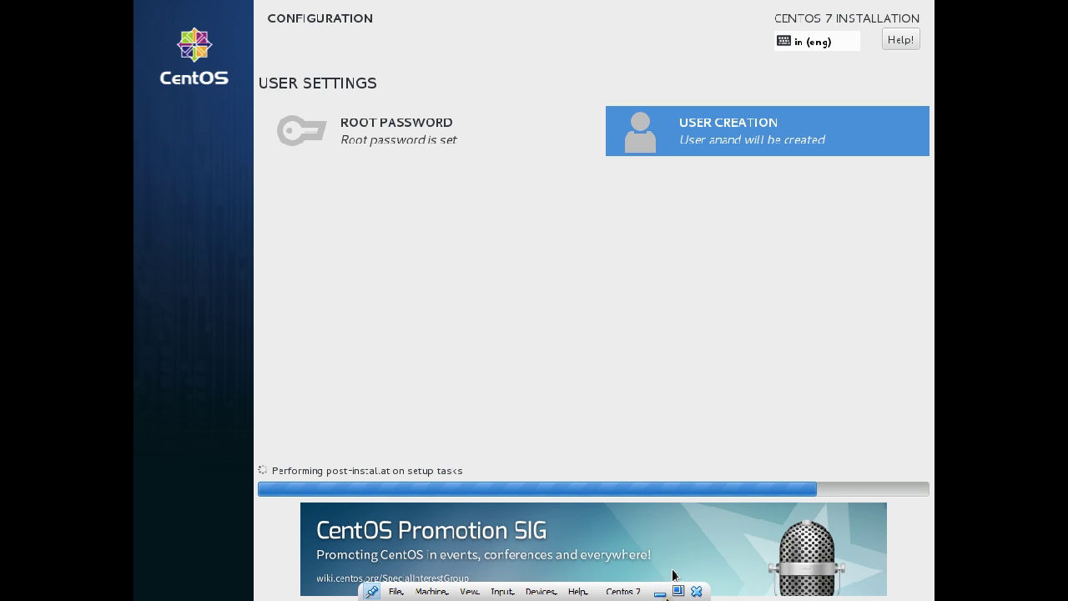
Step: Leave full-screen briefly, then return the VM to Full-screen Mode via the View menu
left_click(674, 589)
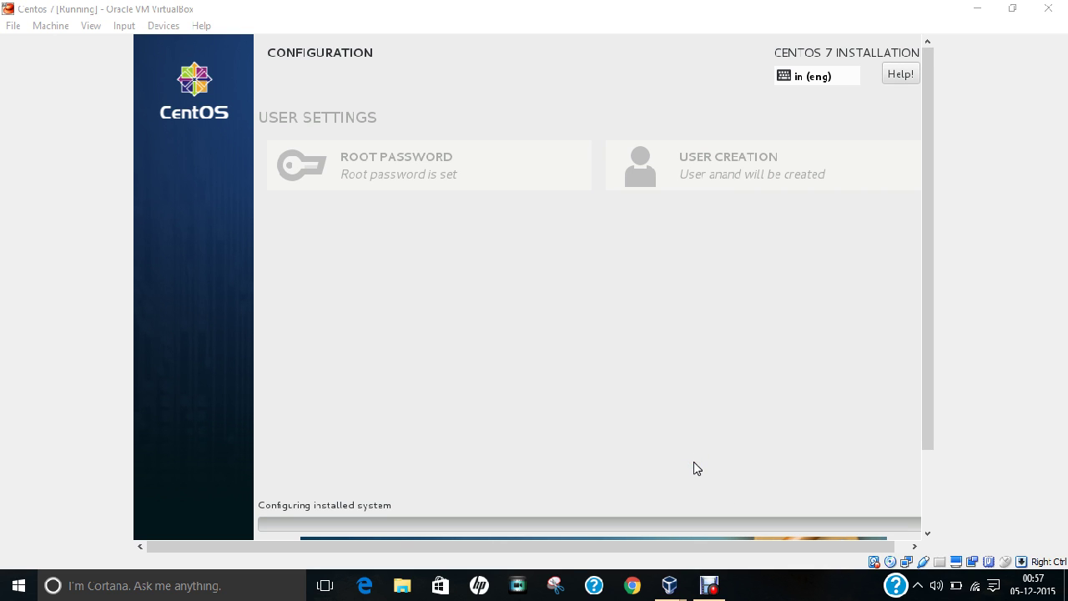
left_click(89, 26)
left_click(95, 40)
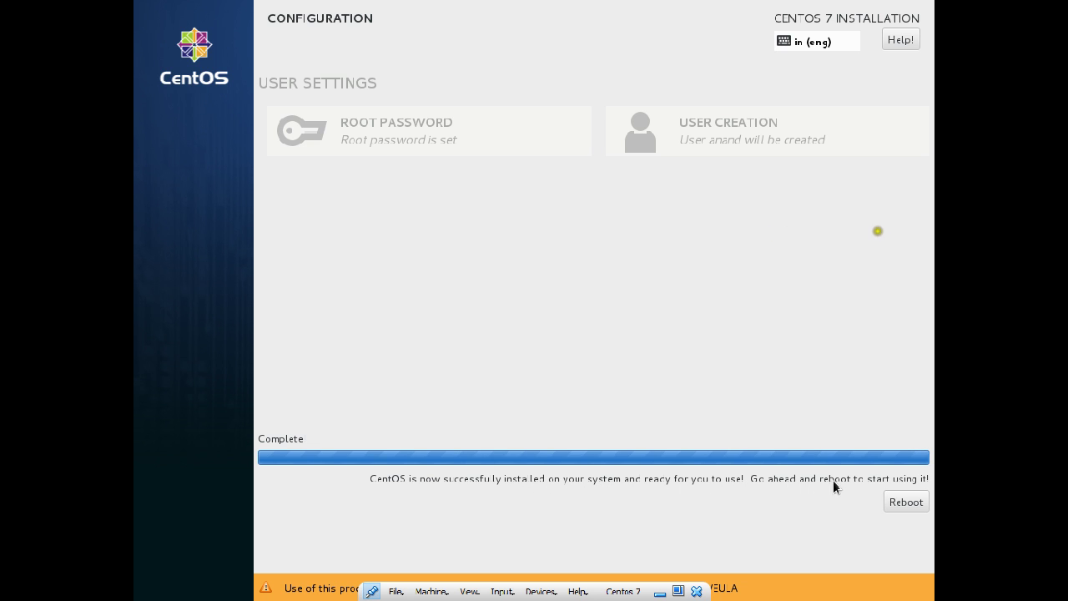
Step: Reboot the freshly installed CentOS system and switch the VM back to a window
left_click(906, 502)
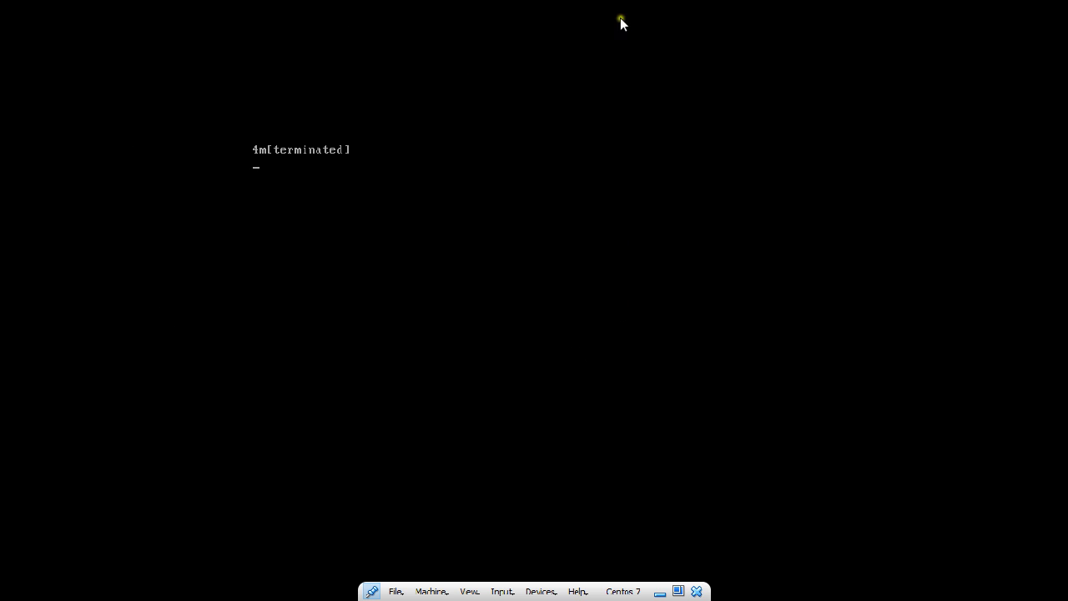
left_click(678, 591)
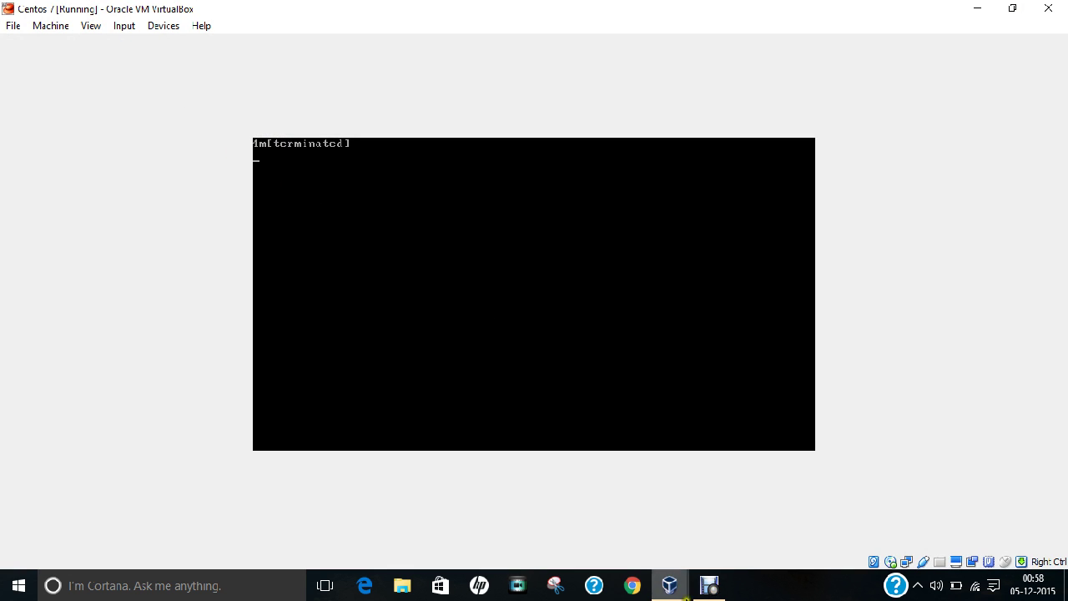
left_click(669, 586)
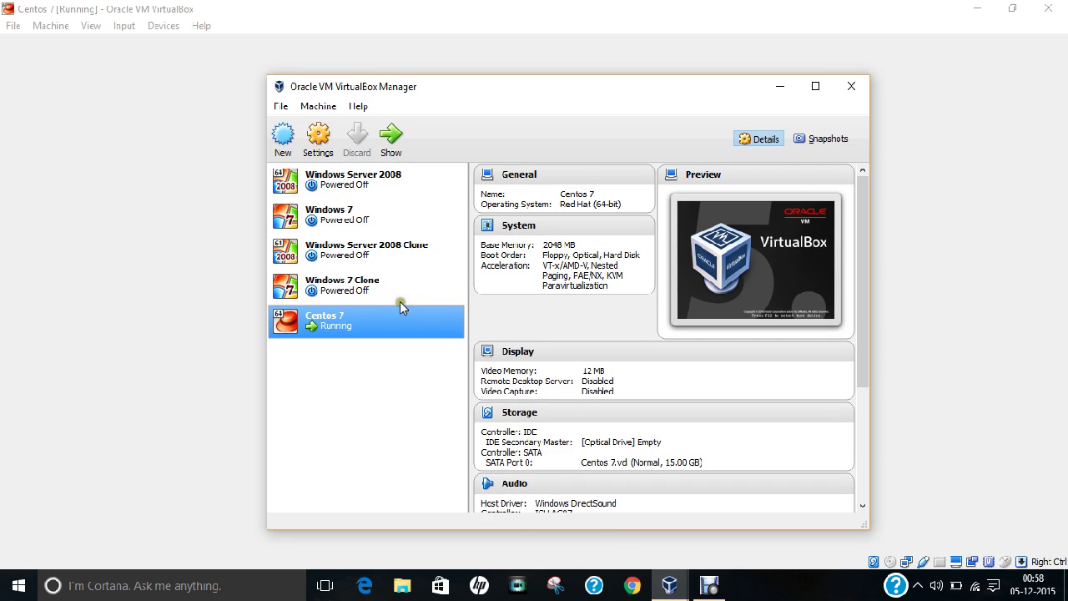
Step: Review Centos 7's Storage, Display and Audio settings without changes, then minimize the Manager
right_click(377, 314)
left_click(393, 326)
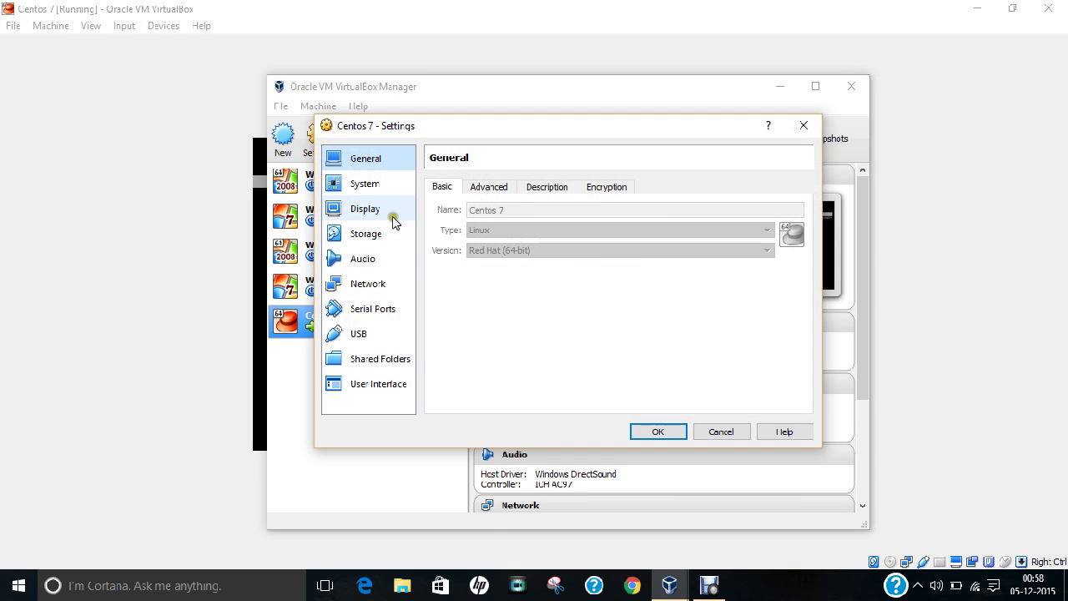
left_click(367, 233)
left_click(468, 222)
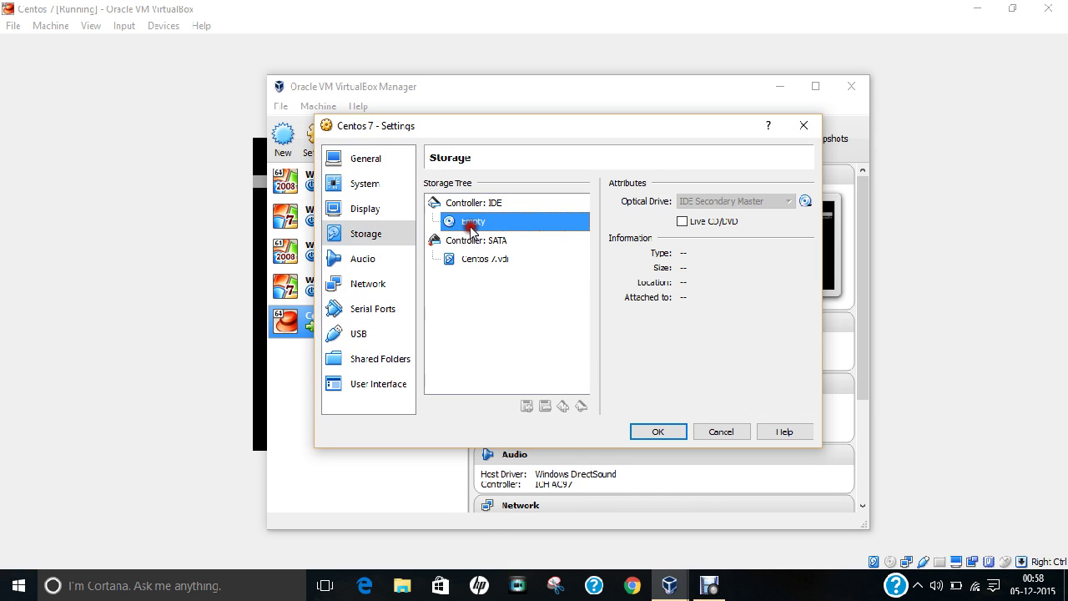
left_click(379, 209)
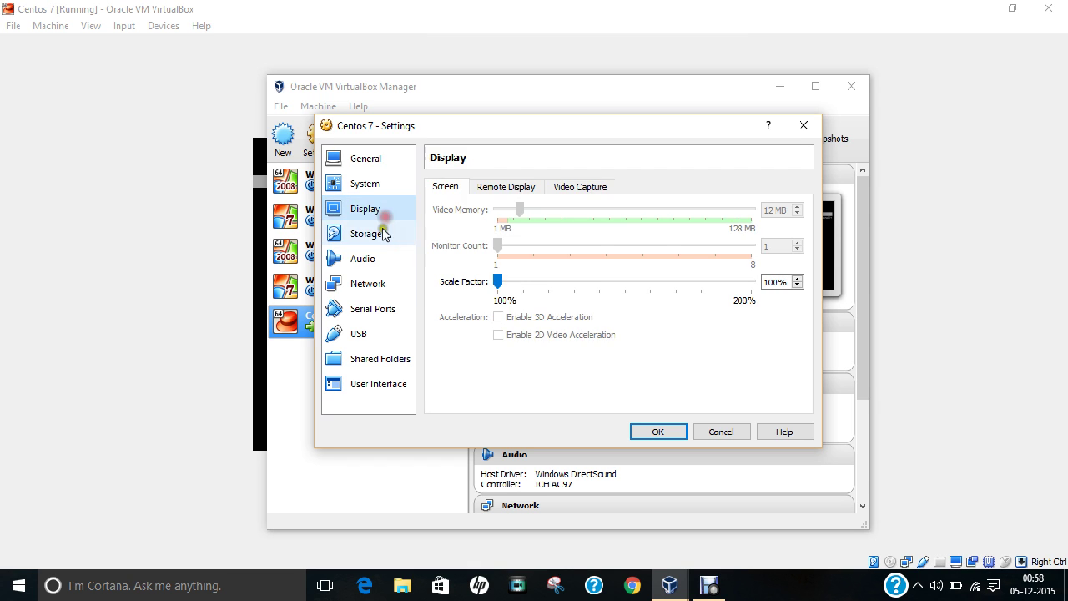
left_click(370, 233)
left_click(386, 266)
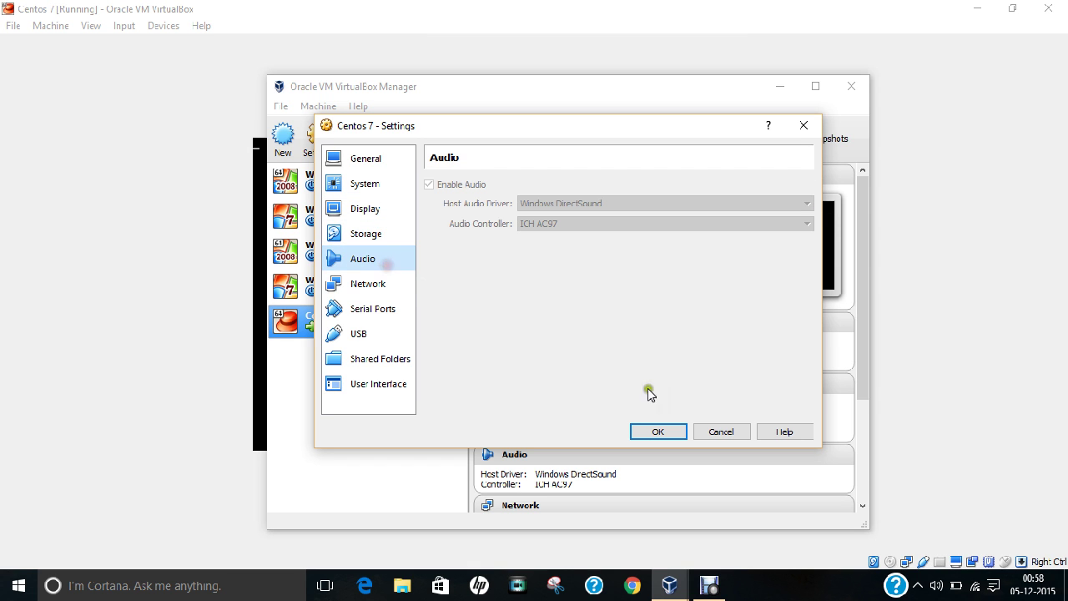
left_click(660, 431)
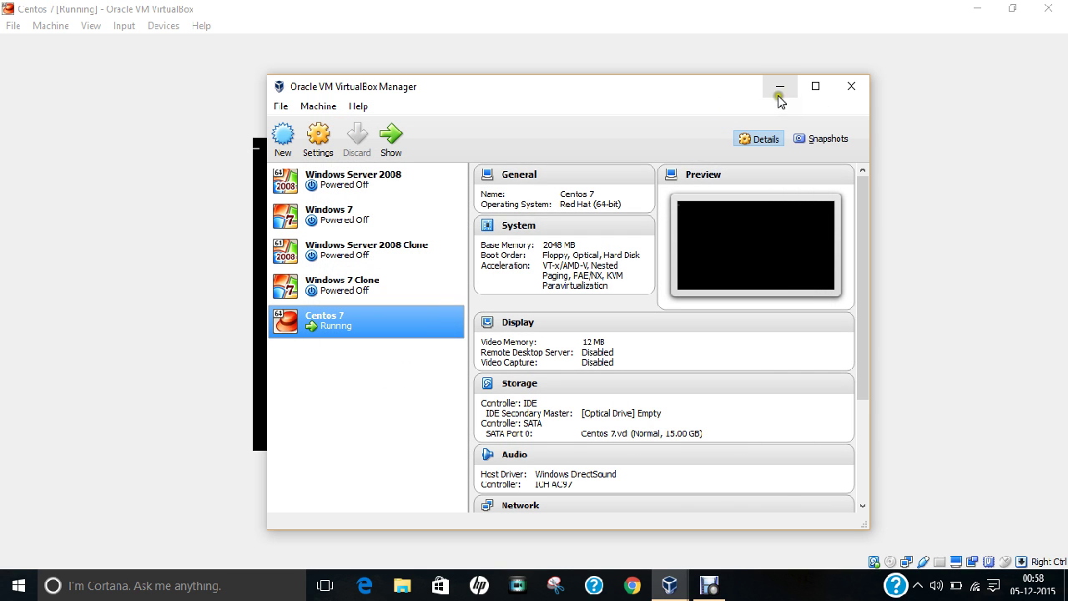
left_click(779, 87)
left_click(99, 27)
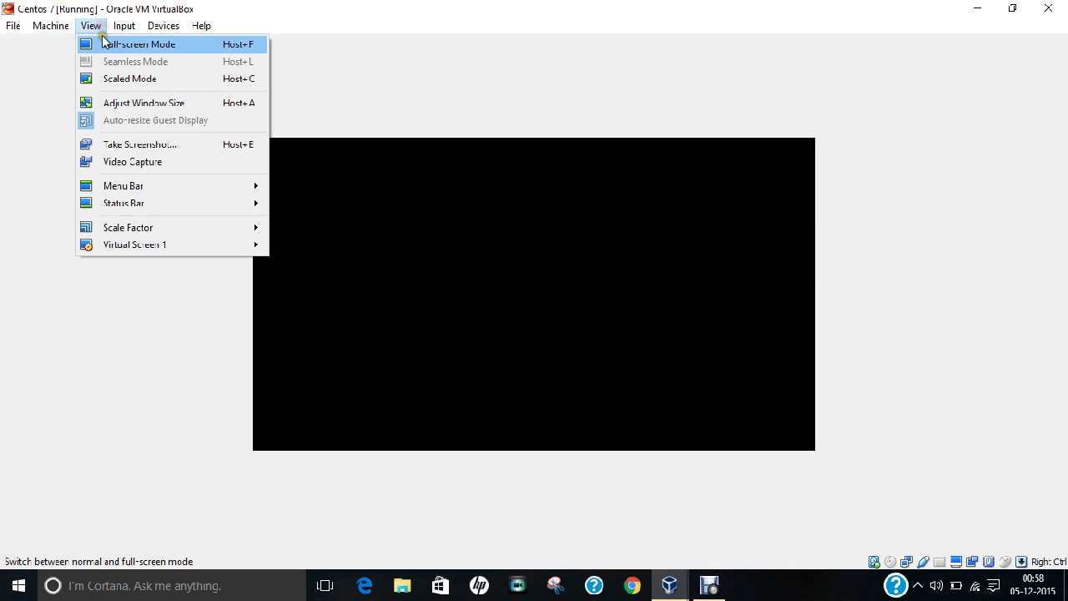
Step: Switch the Centos 7 VM to Full-screen Mode and wait for the login screen
left_click(104, 42)
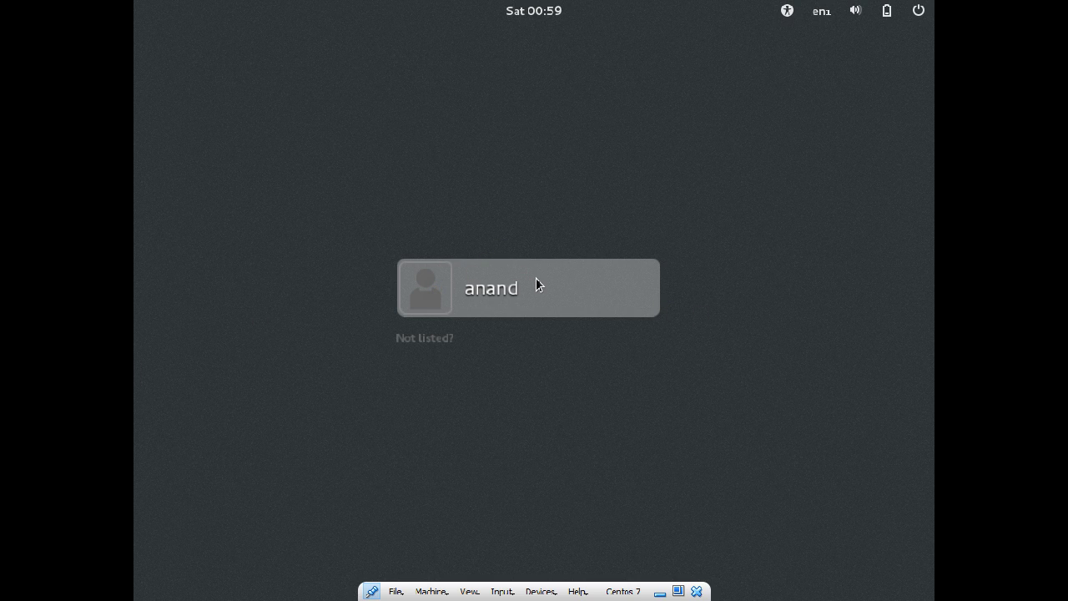
Step: Sign in via 'Not listed?' using the account's username and password
left_click(433, 340)
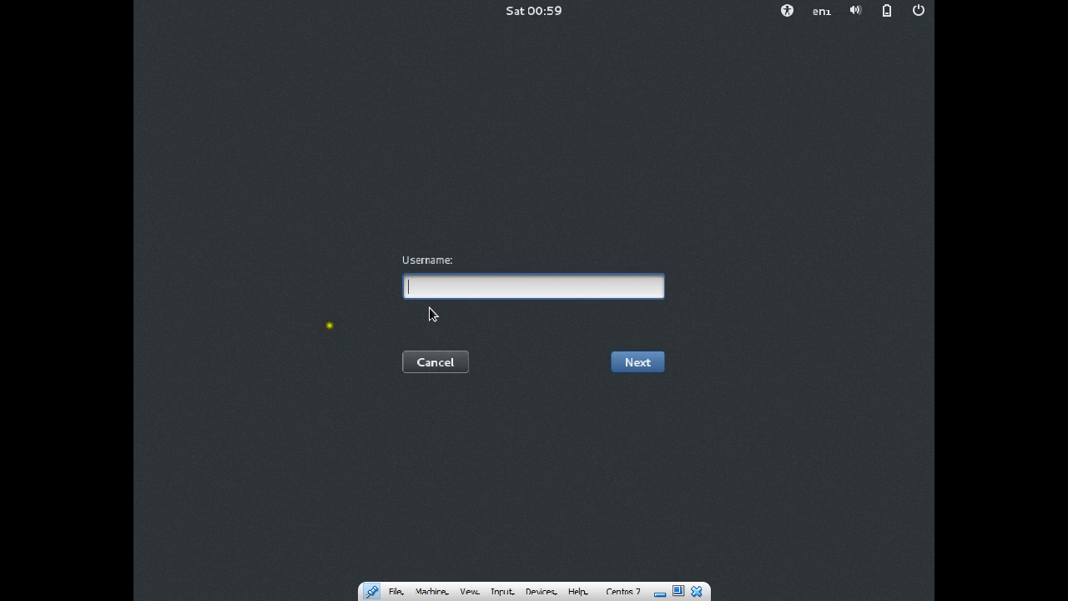
key("Return")
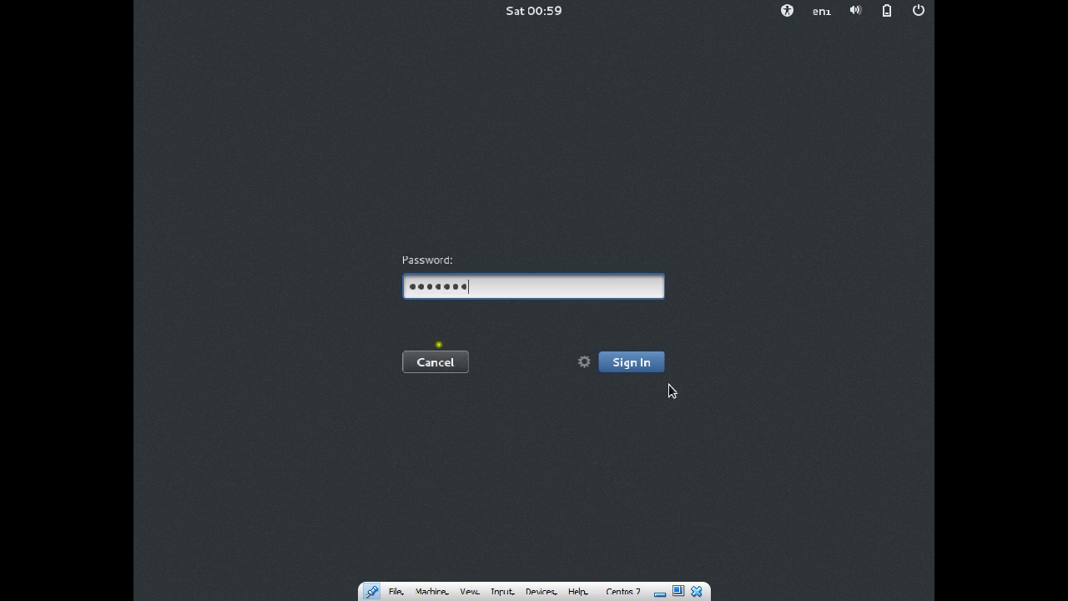
left_click(633, 364)
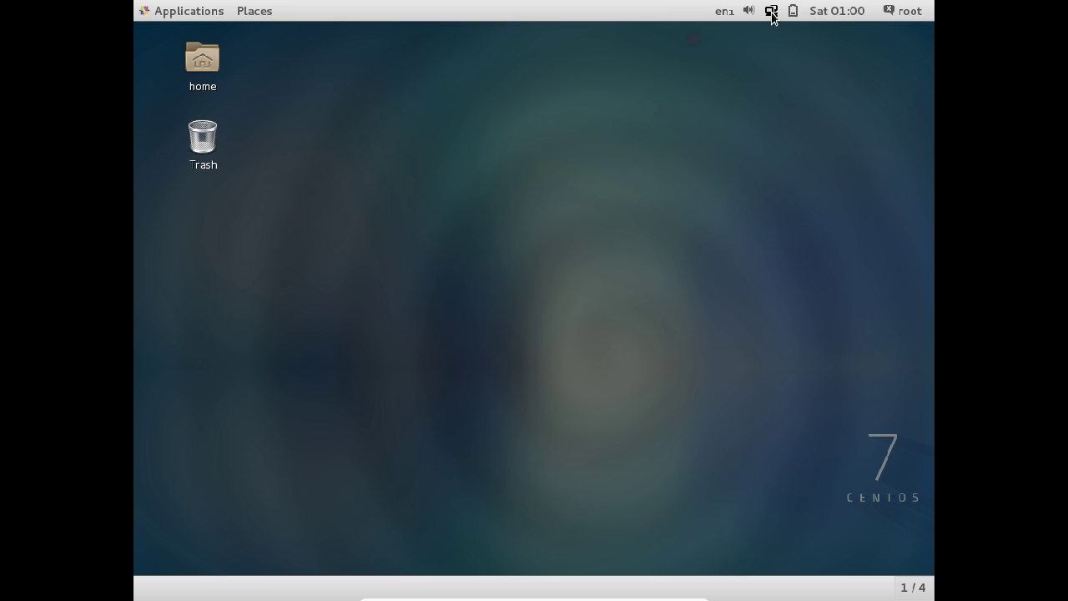
Step: Turn the CentOS wired network connection on from the network status menu
left_click(772, 11)
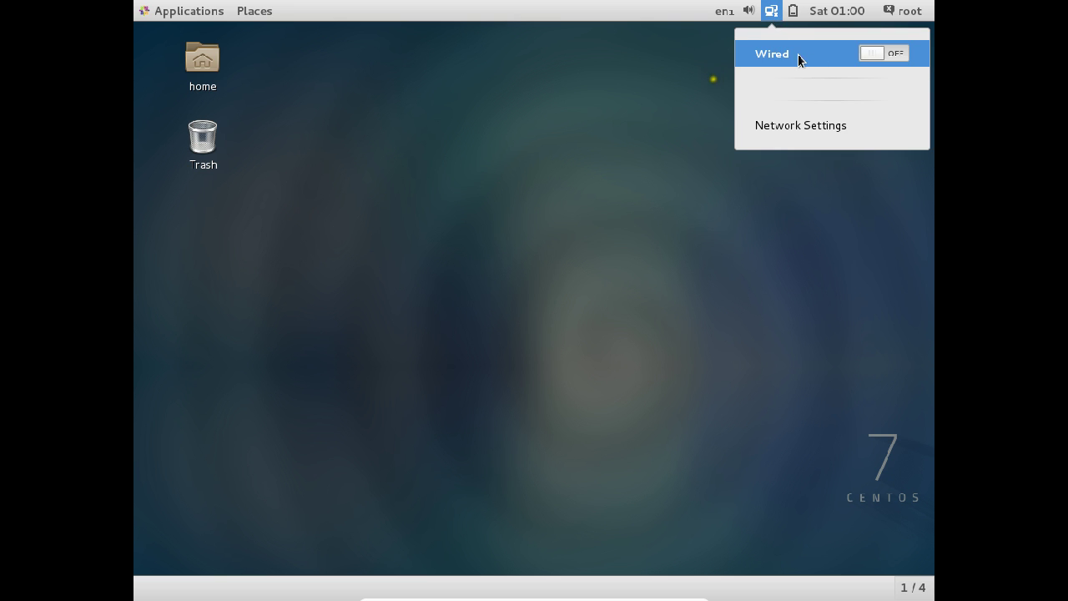
left_click_drag(871, 55, 903, 49)
left_click(835, 152)
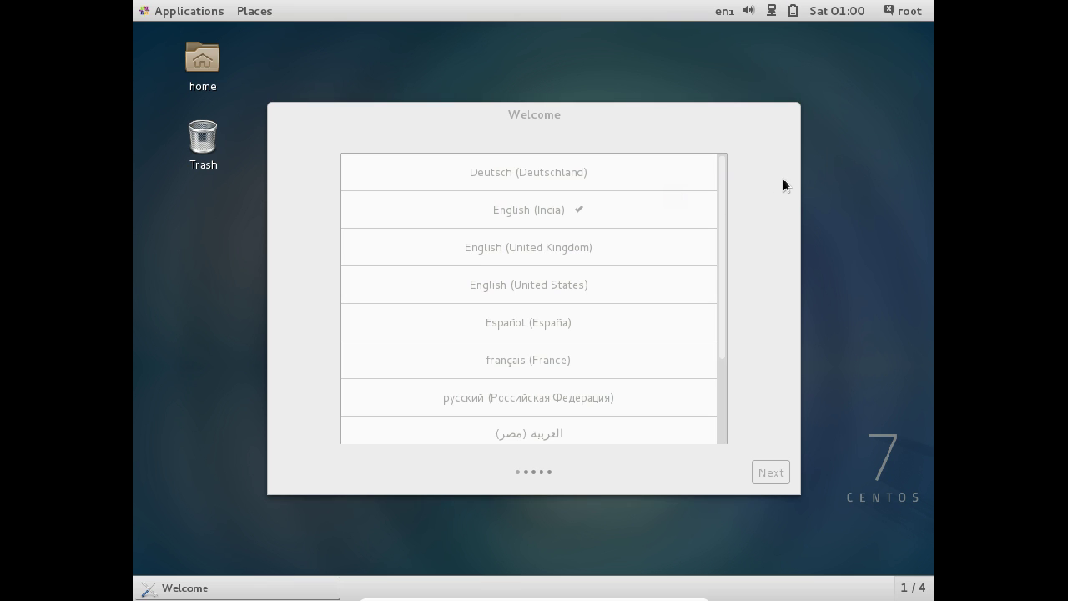
Step: Complete initial setup with English (India) language and input source, skipping online accounts
left_click(538, 216)
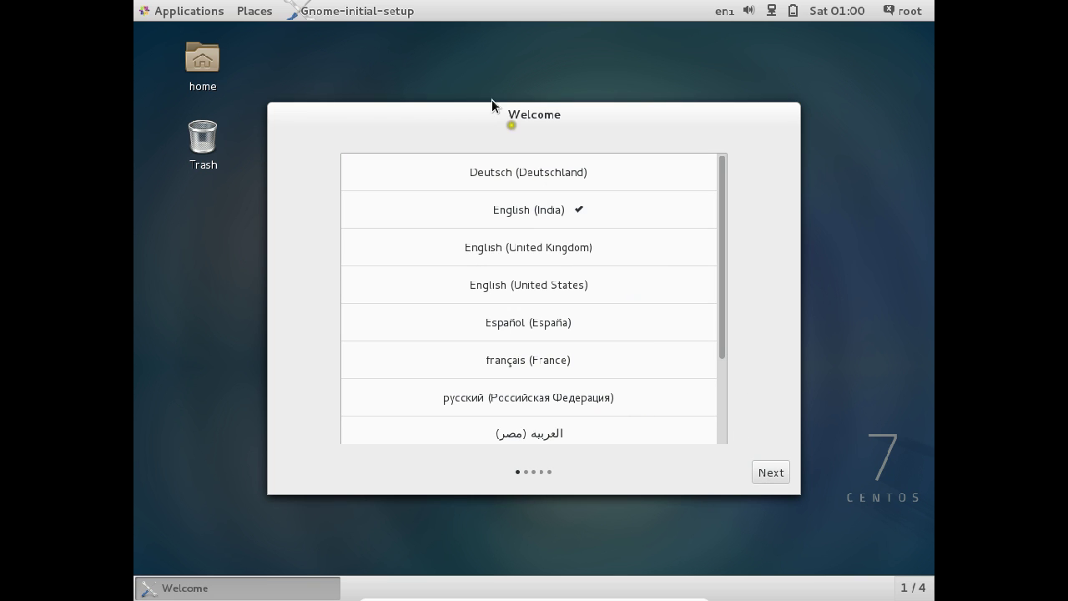
left_click(772, 478)
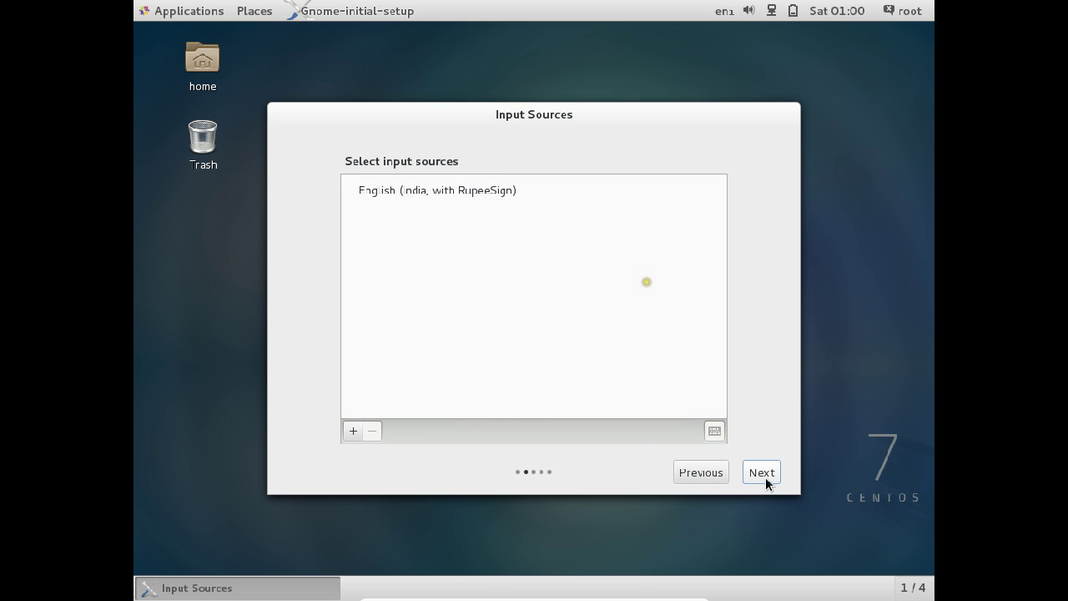
left_click(766, 477)
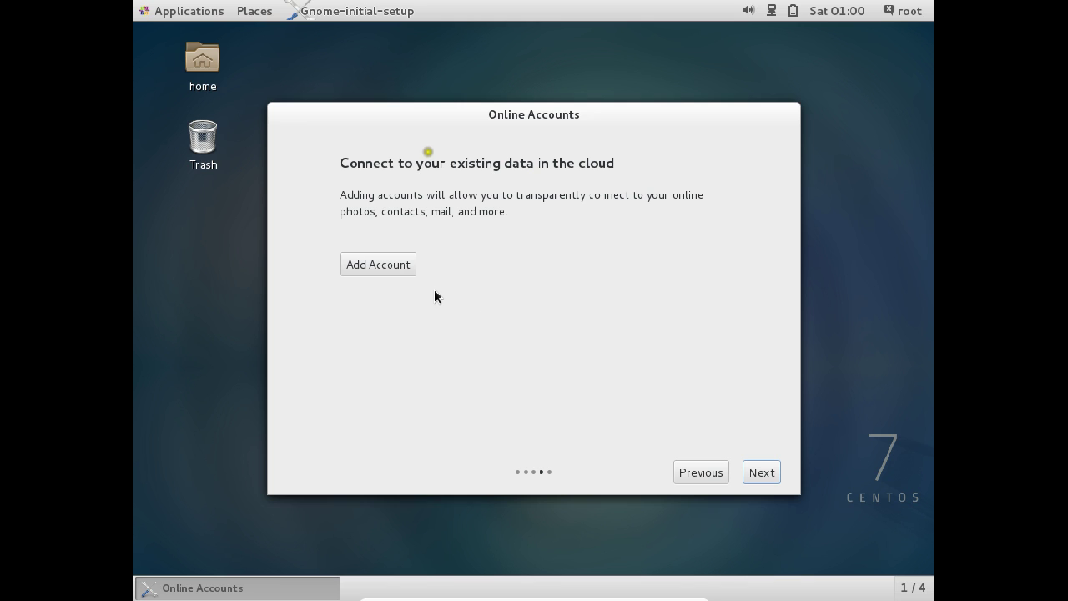
left_click(768, 480)
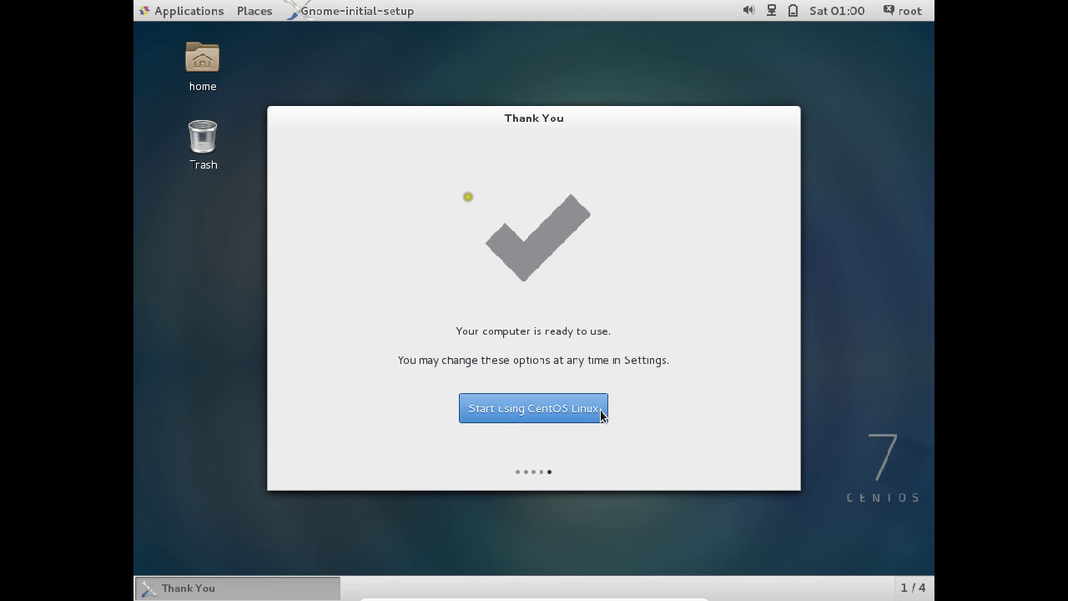
left_click(601, 409)
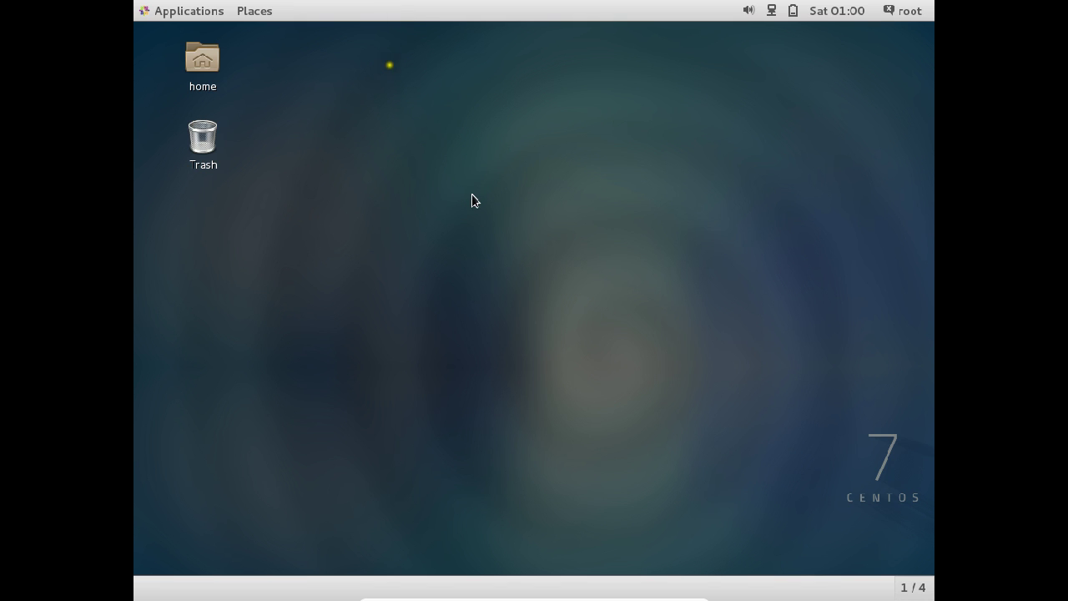
Step: Open Settings from the desktop and check Displays, keeping the 1024 × 768 resolution
right_click(472, 200)
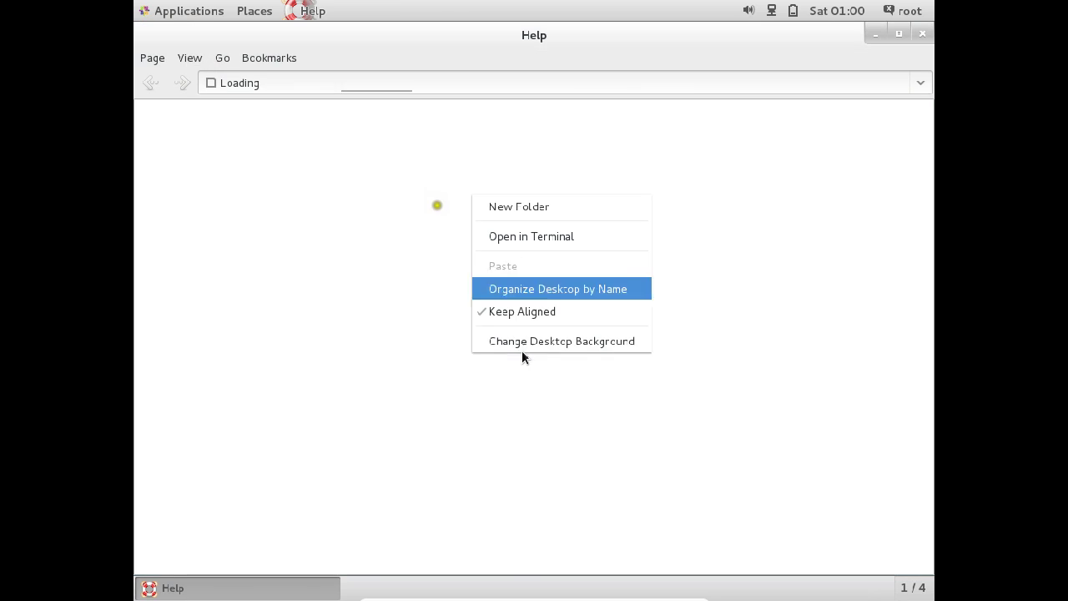
left_click(918, 38)
left_click(918, 38)
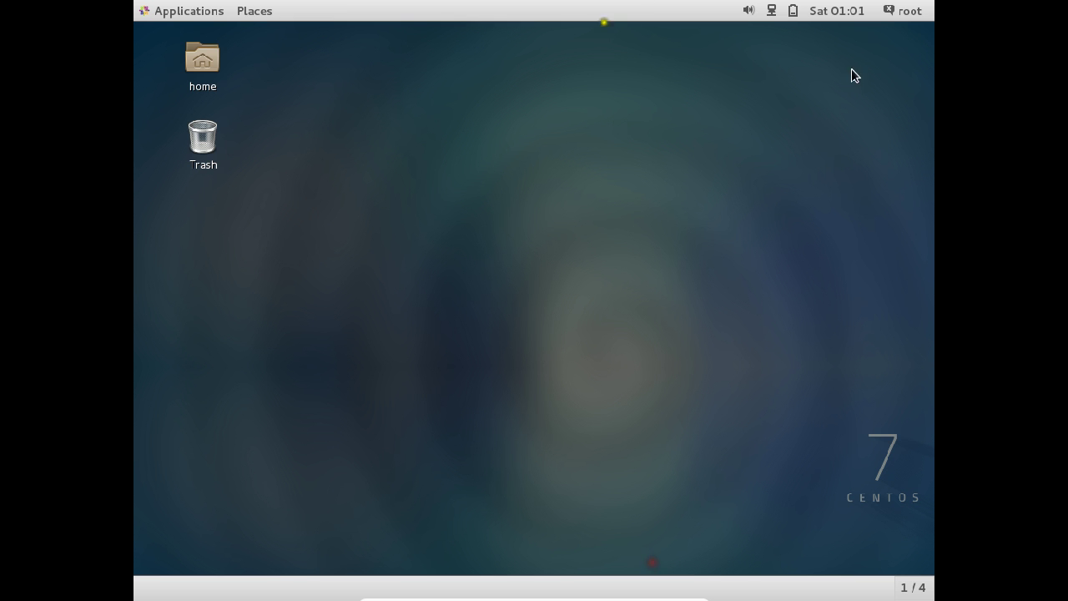
right_click(200, 336)
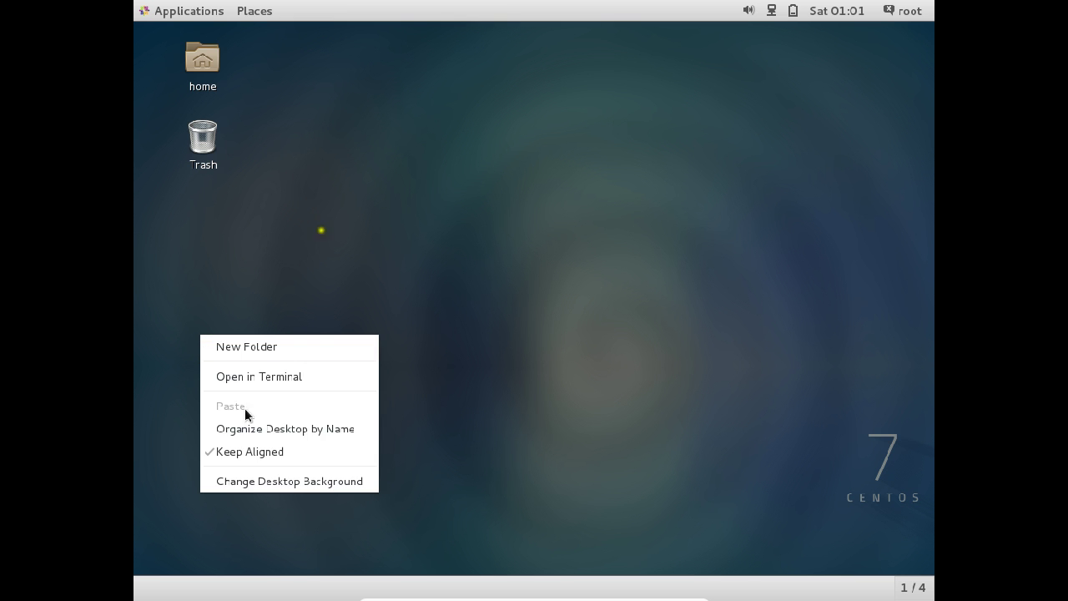
left_click(251, 484)
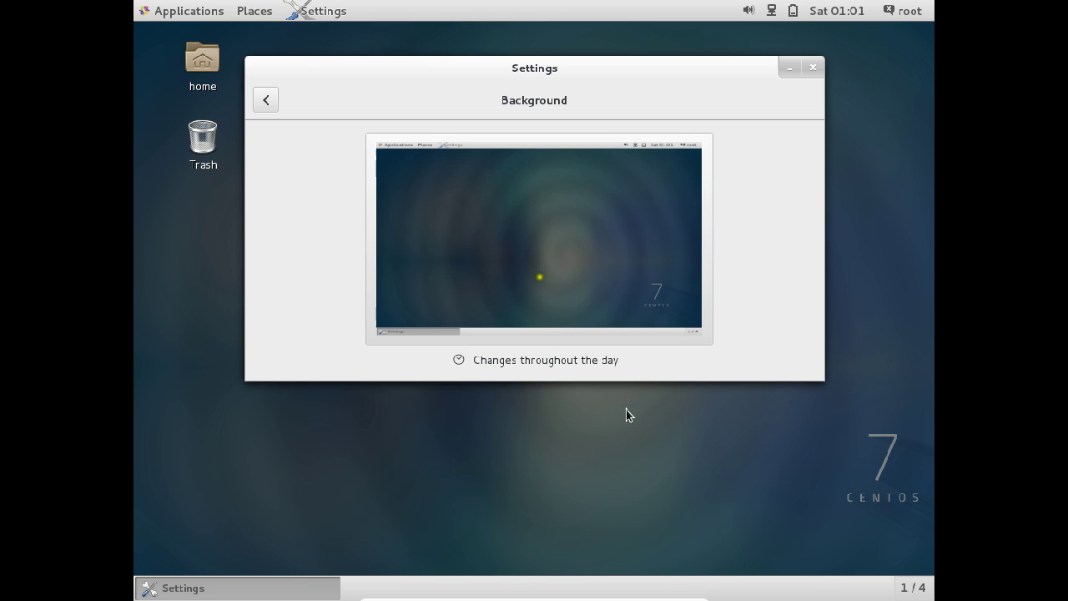
left_click(260, 102)
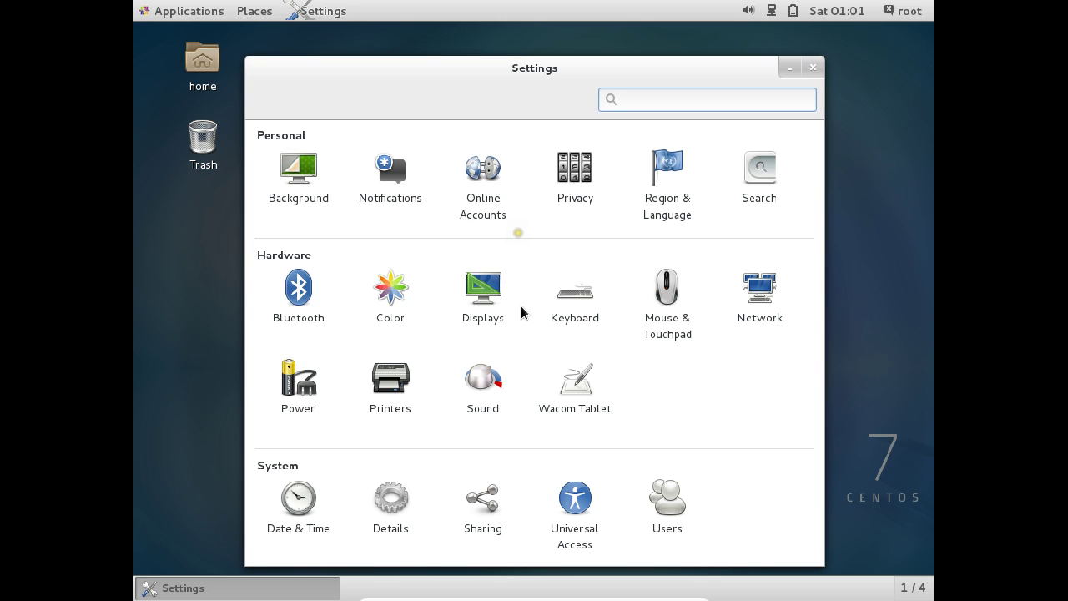
left_click(489, 311)
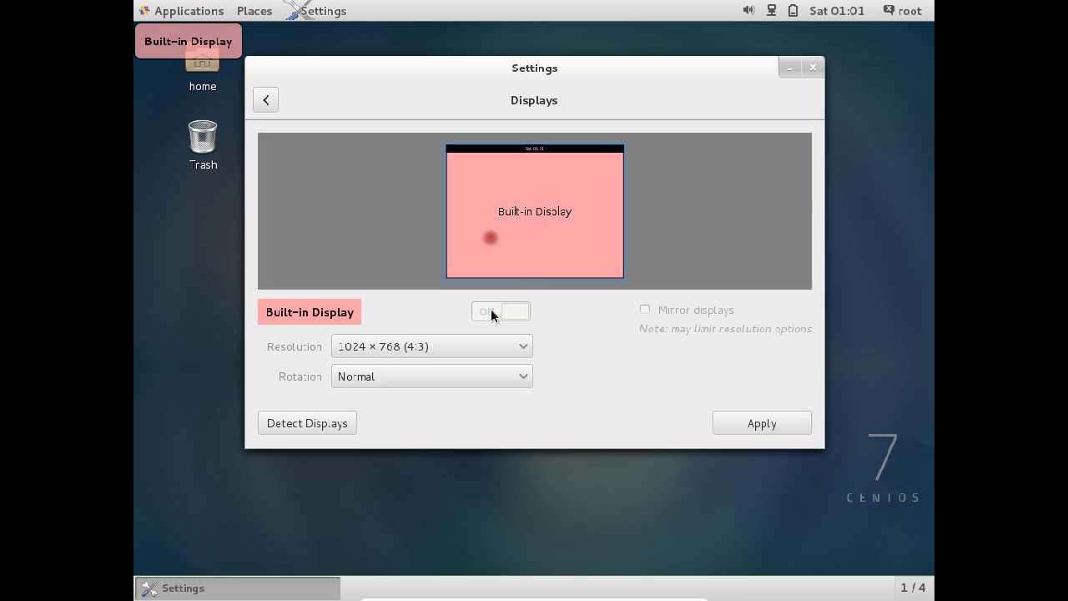
left_click(443, 343)
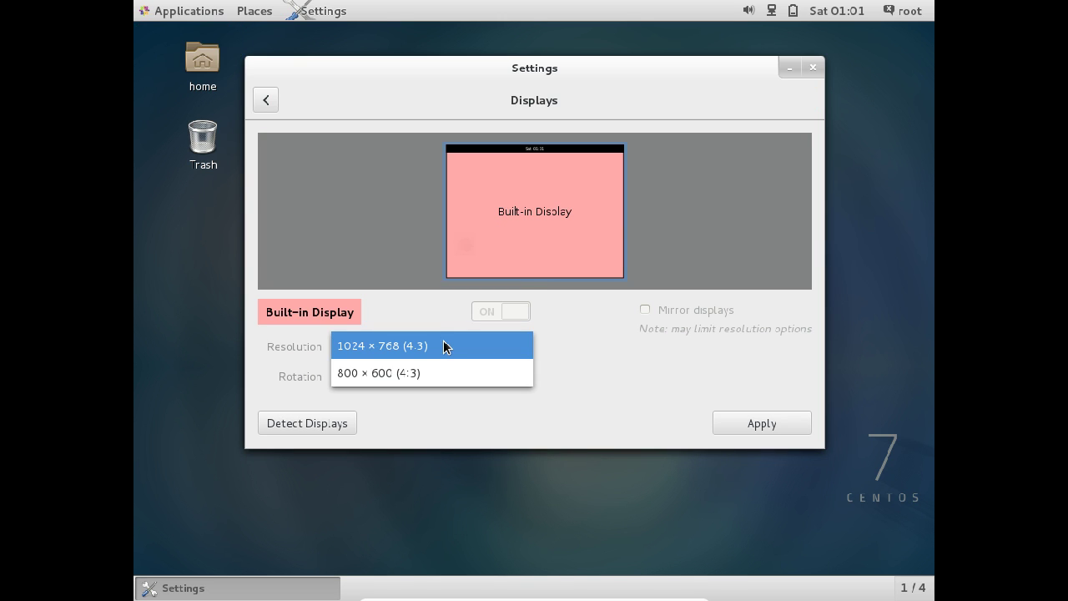
left_click(443, 343)
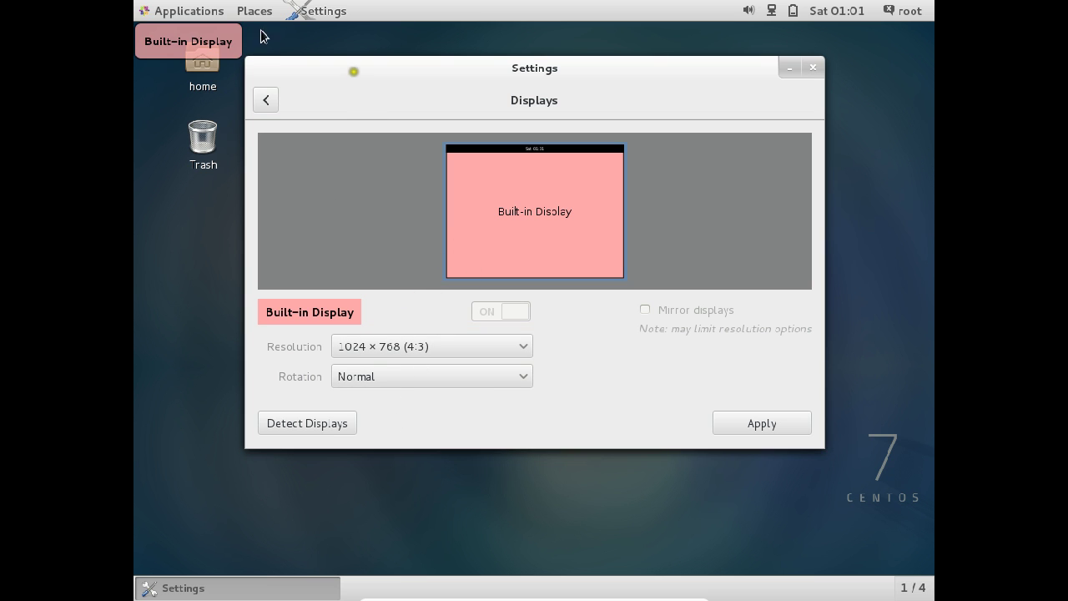
left_click(264, 97)
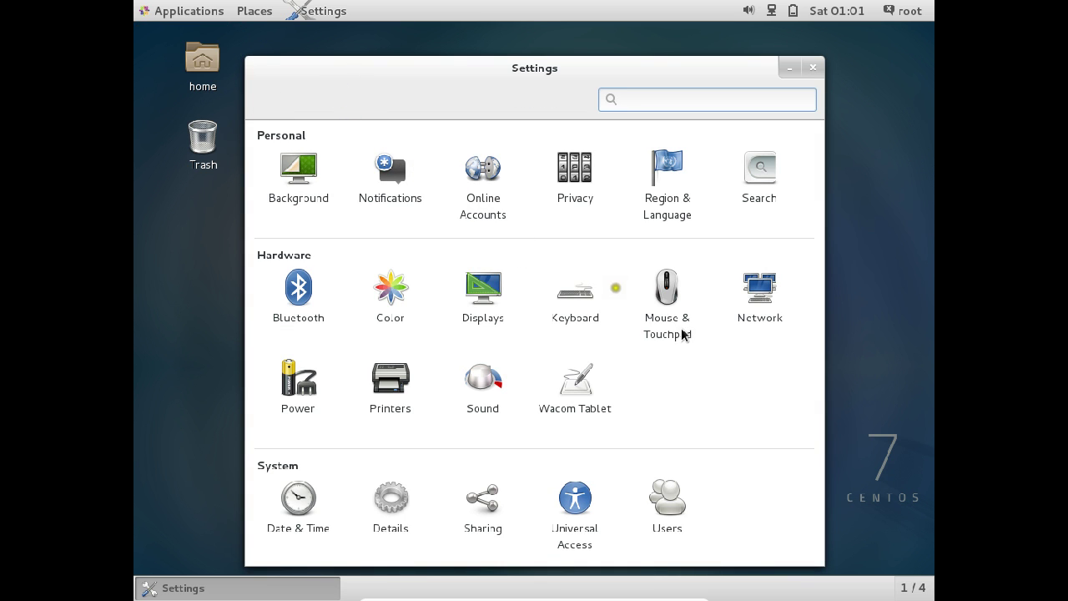
Step: Set the background to the desert road under clouds wallpaper and close Settings
left_click(271, 159)
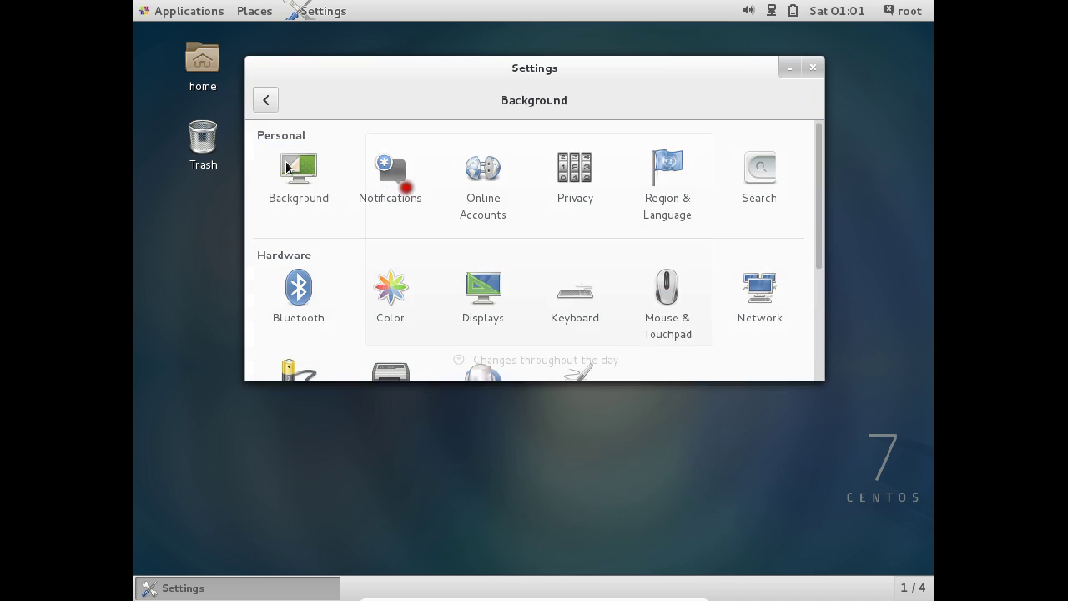
left_click(603, 229)
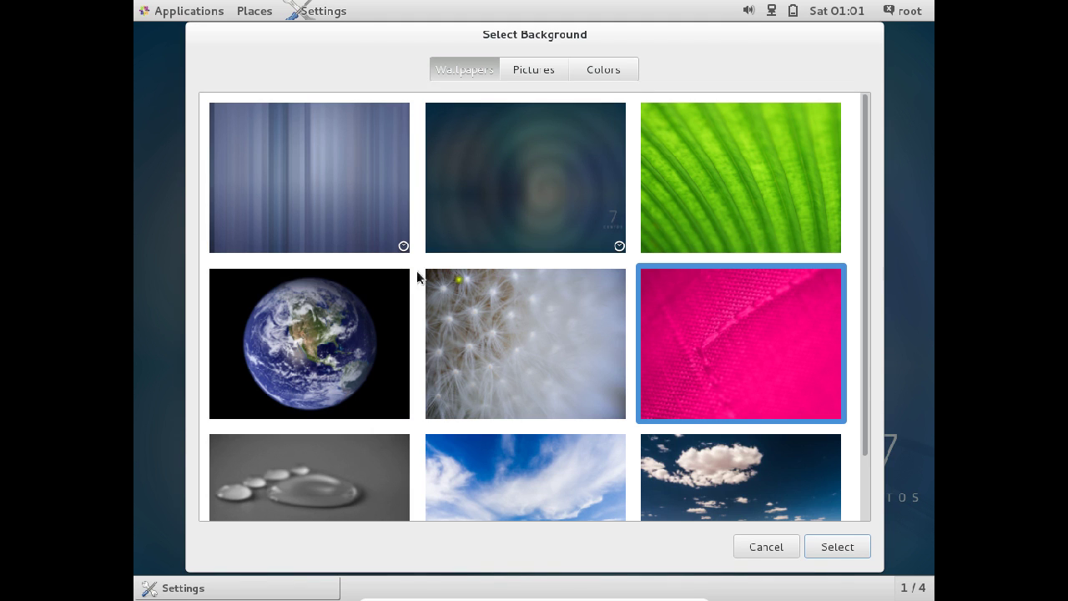
scroll(552, 368, "down", 4)
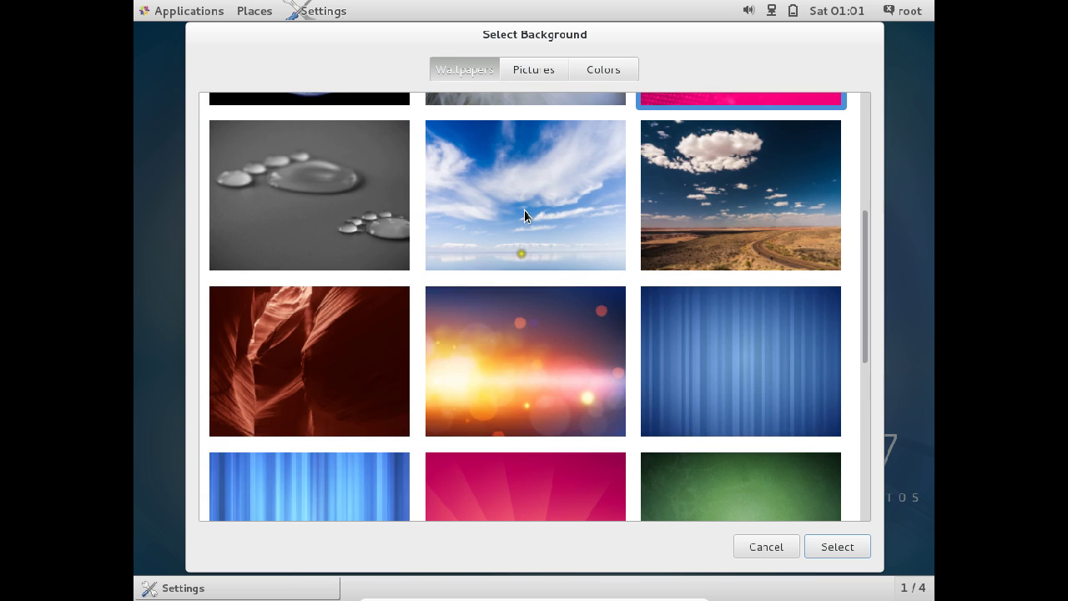
scroll(524, 210, "up", 2)
left_click(689, 352)
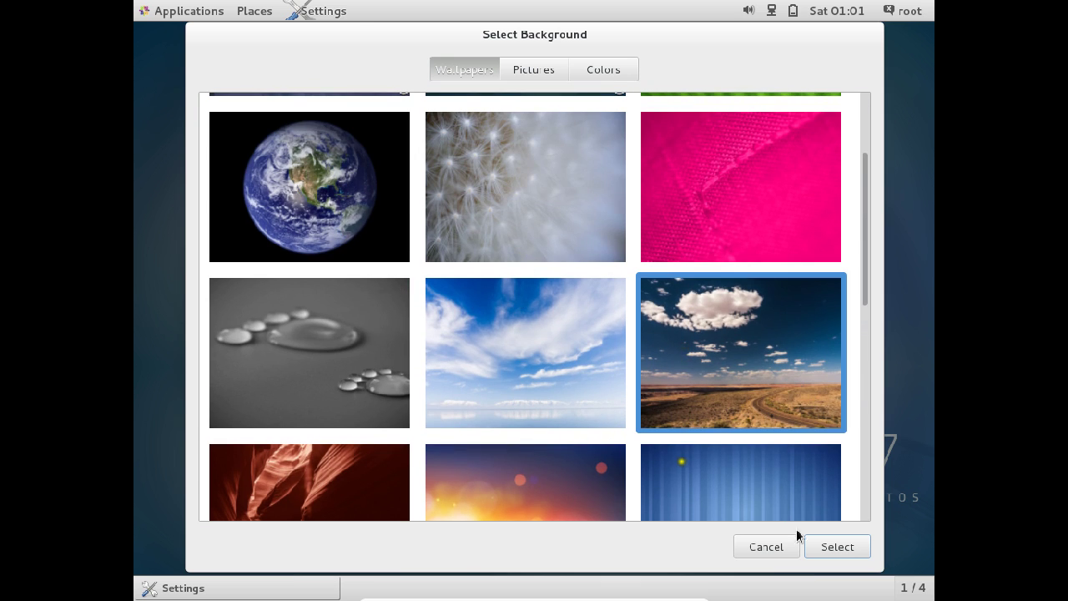
left_click(823, 550)
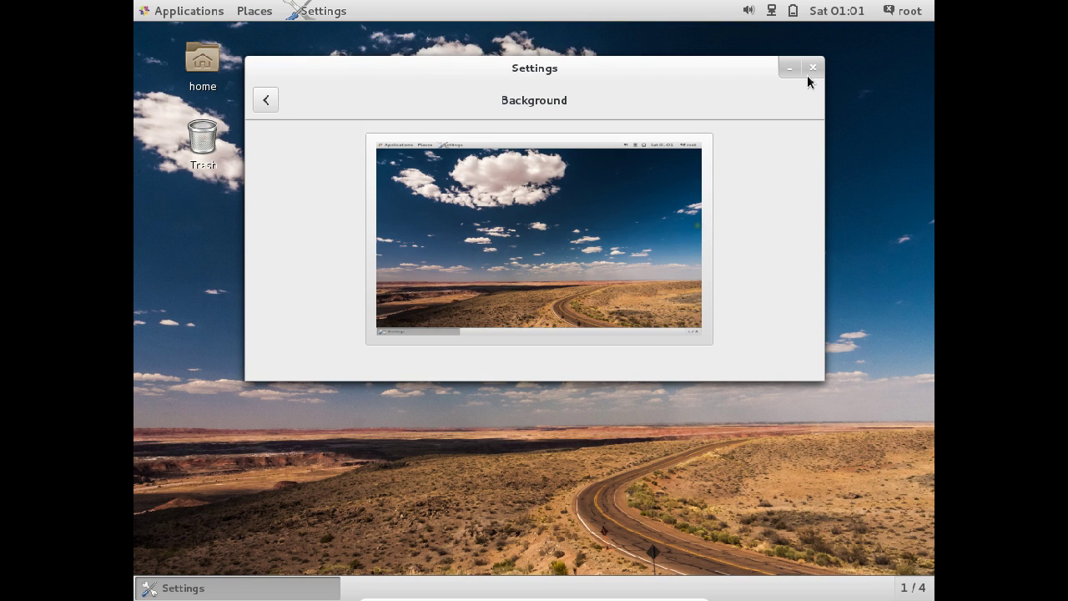
left_click(808, 75)
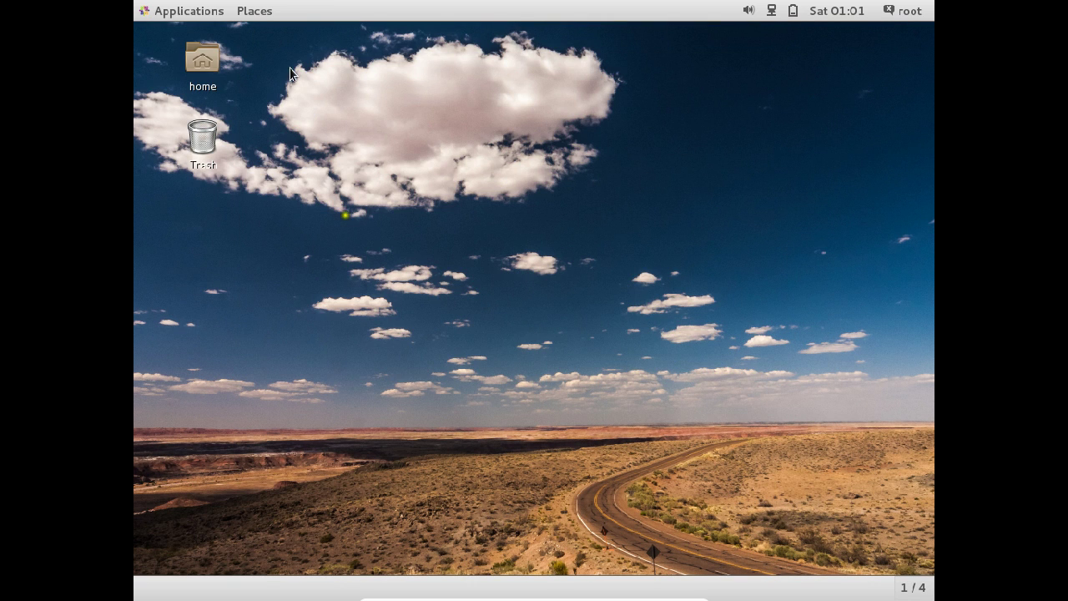
Step: Open a terminal from the desktop, check its path with pwd, and cd to root's home
right_click(417, 136)
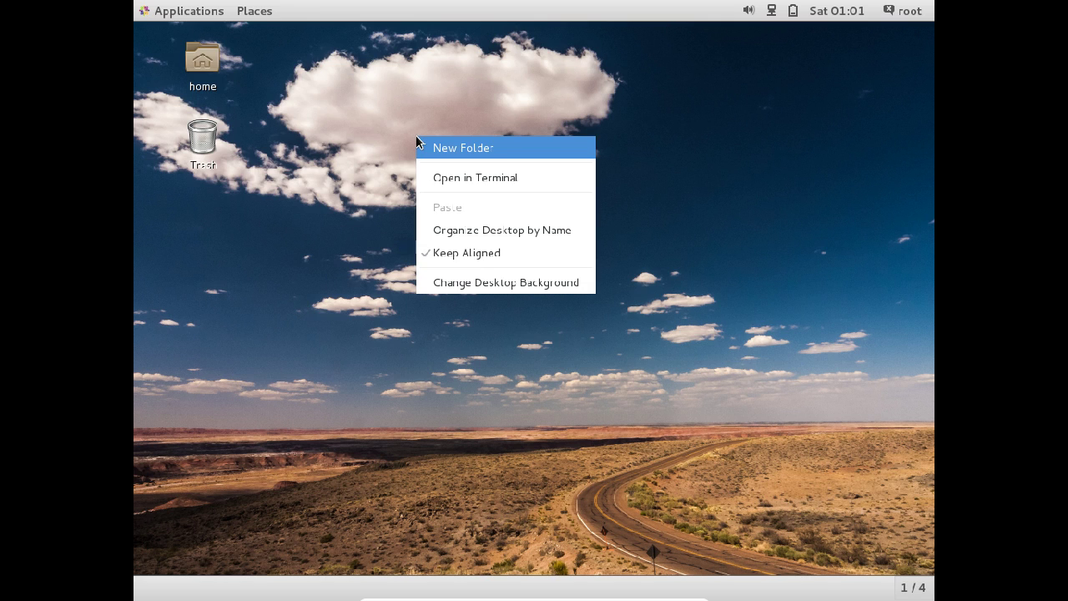
left_click(433, 178)
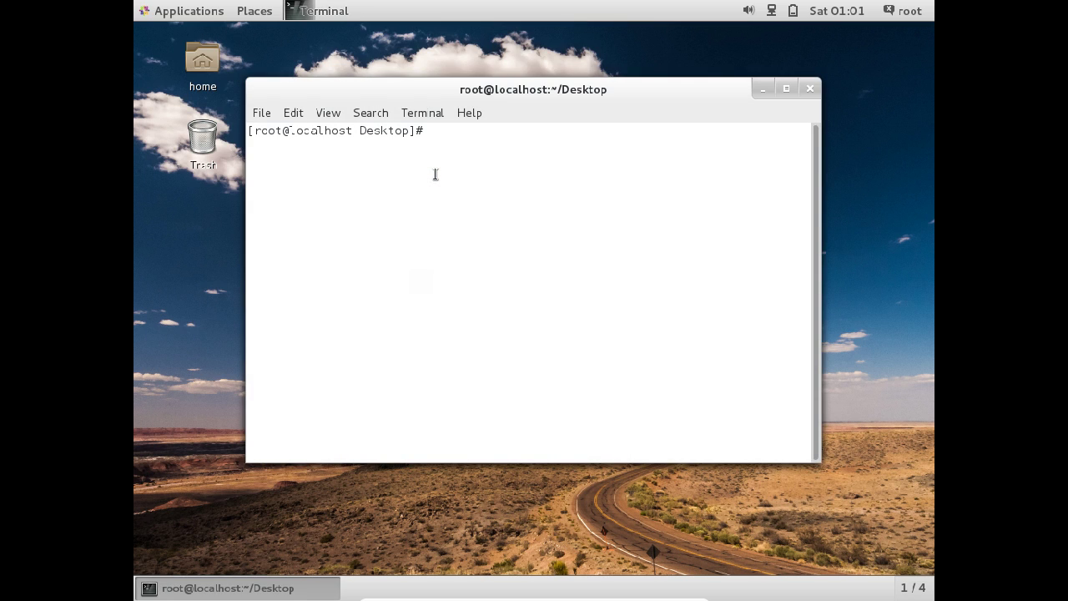
type("pwd")
key("Return")
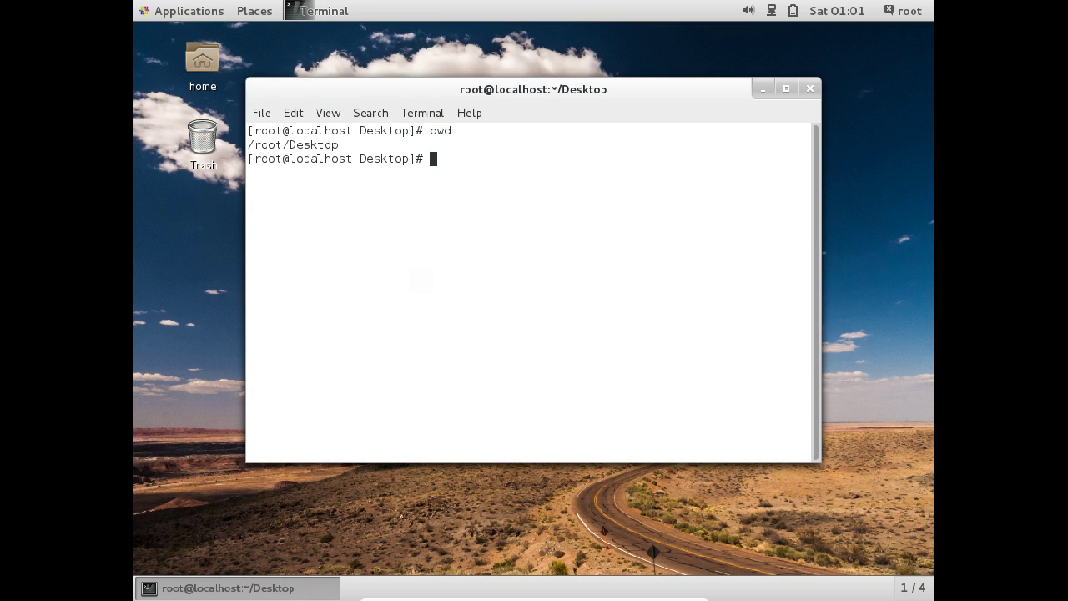
type("cd")
key("Return")
Step: List root's home, confirm the path, clear the screen, and run ifconfig
type("clear")
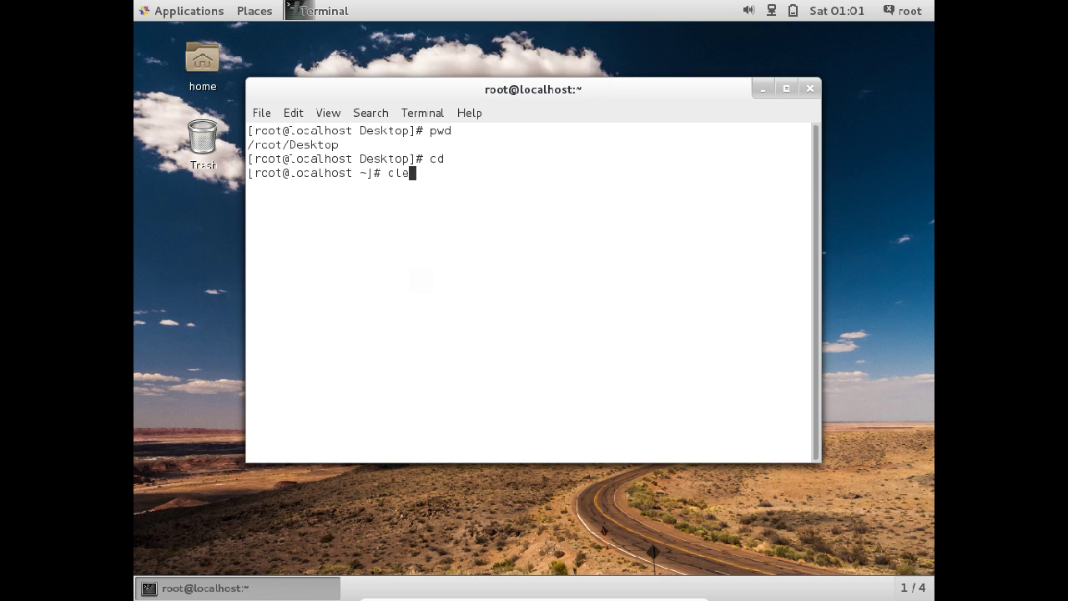
key("Return")
type("ls")
key("Return")
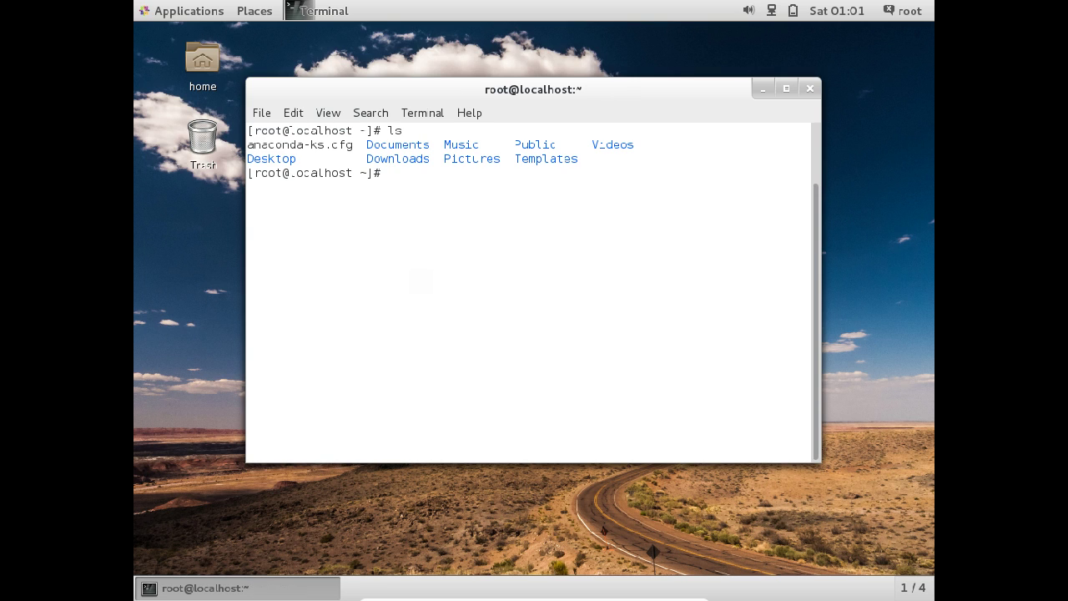
type("pwd")
key("Return")
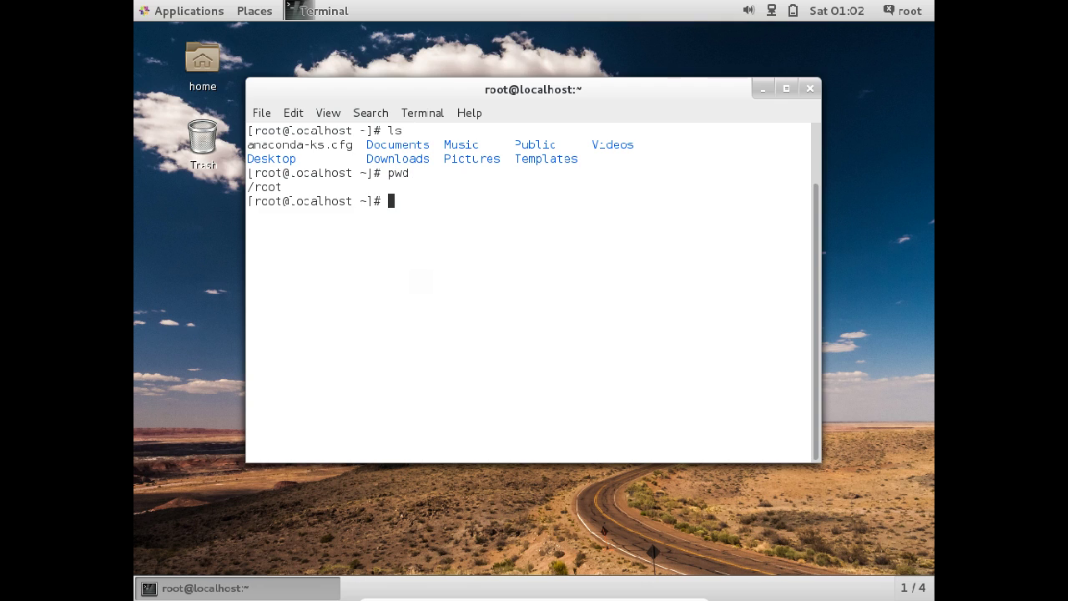
type("clear")
key("Return")
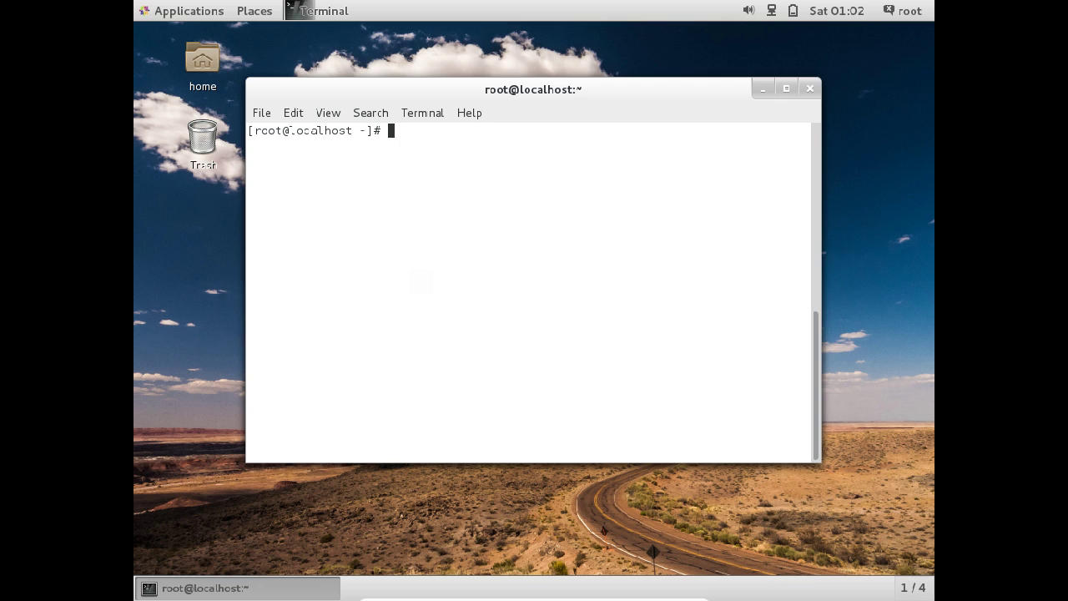
type("ifconfig")
key("Return")
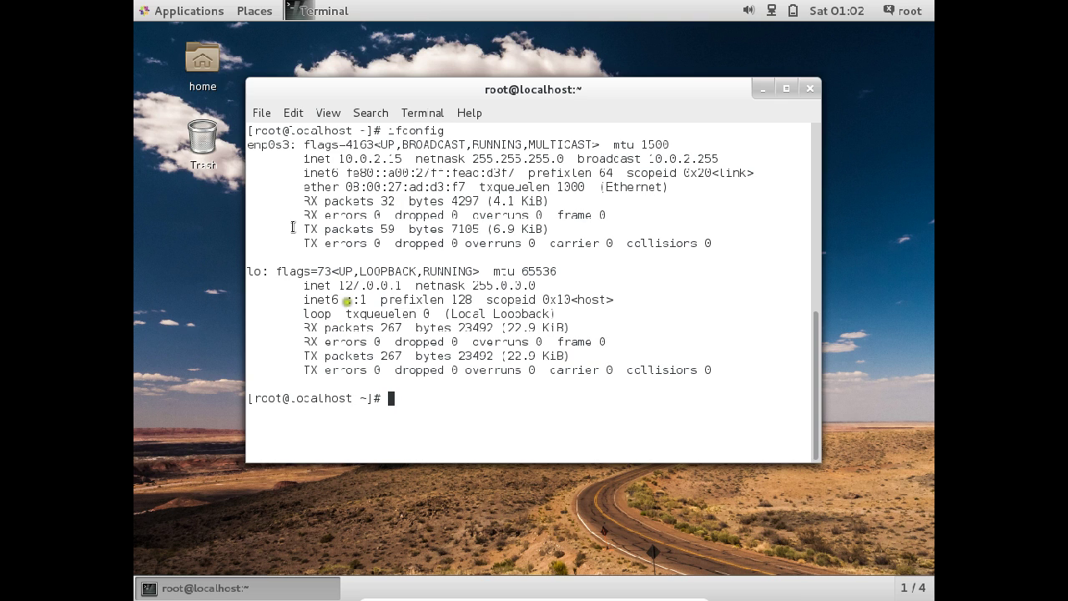
Step: Ping google.com from the VM at 10.0.2.15, stop after three replies, then clear
left_click_drag(340, 157, 409, 158)
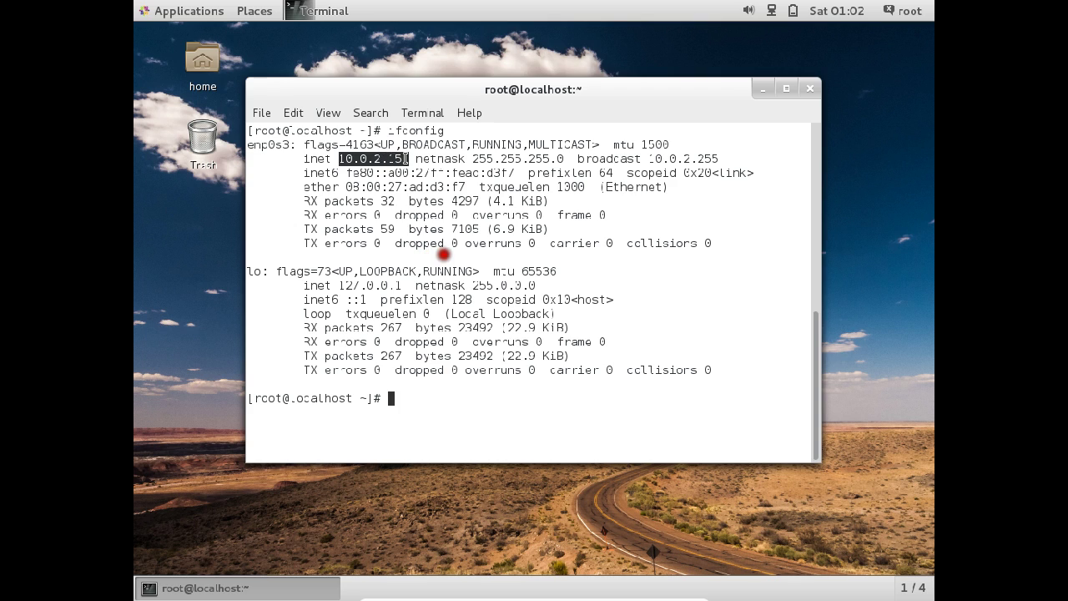
left_click(465, 404)
type("pin")
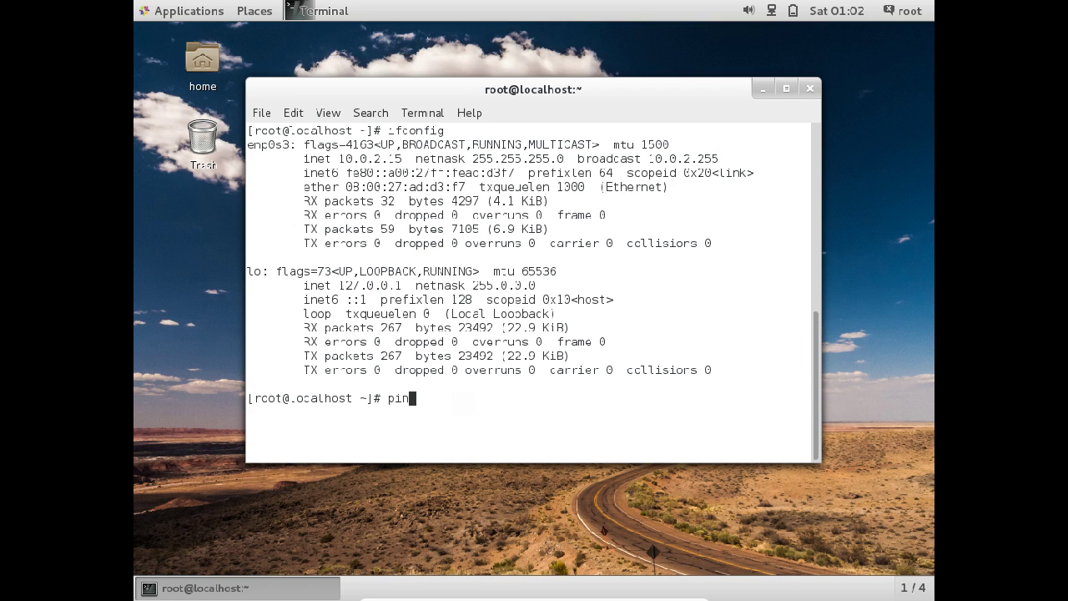
type("g google.com")
key("Return")
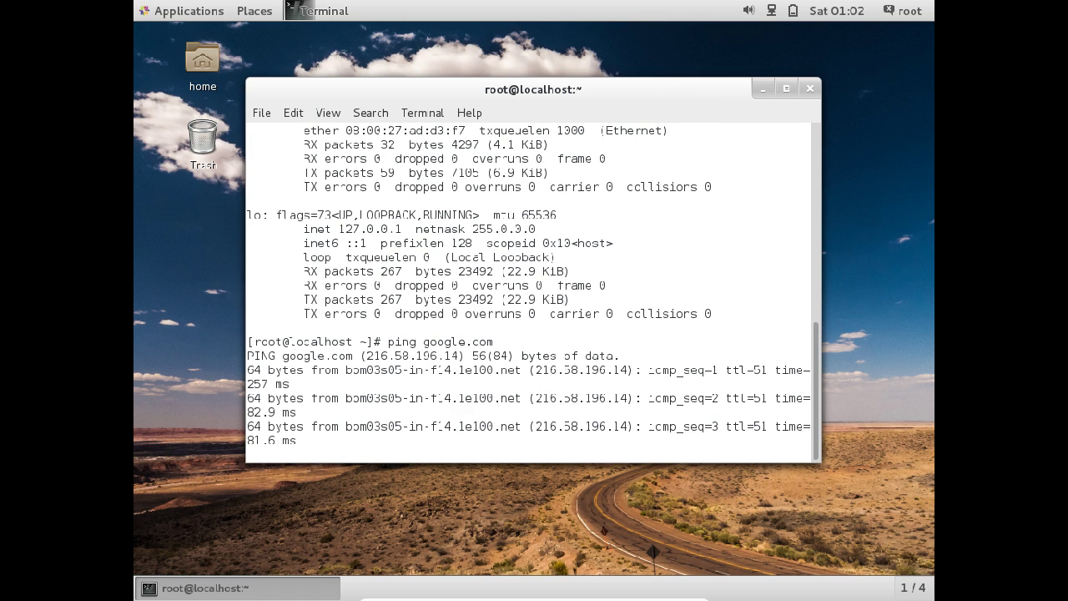
key("ctrl+c")
type("clear")
key("Return")
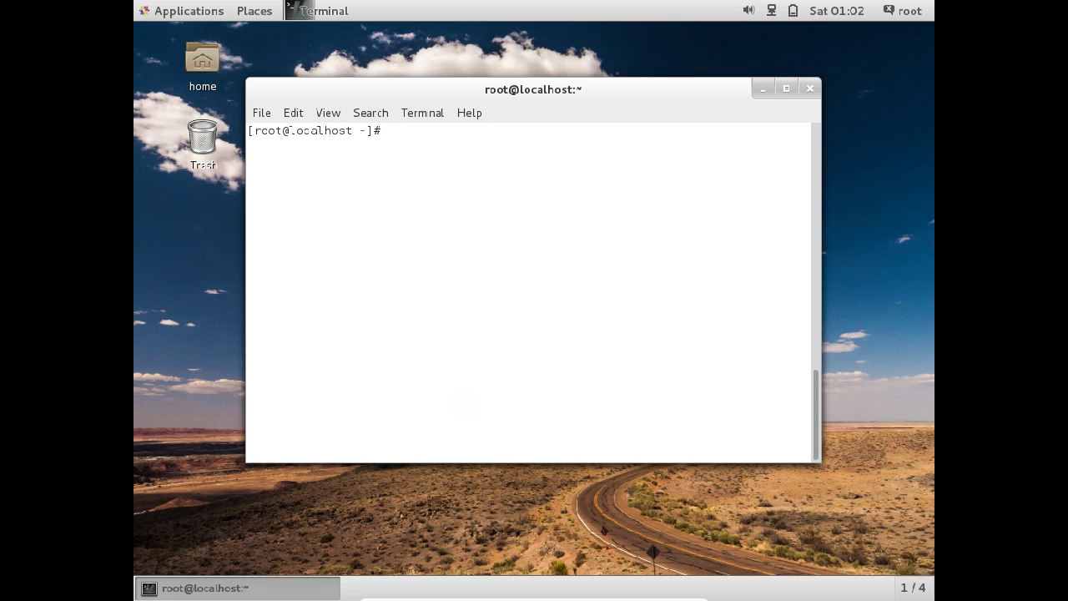
Step: Run yum install epel-release, correcting a typo in the package name
type("yum install ee")
key("BackSpace")
type("pel release")
key("Return")
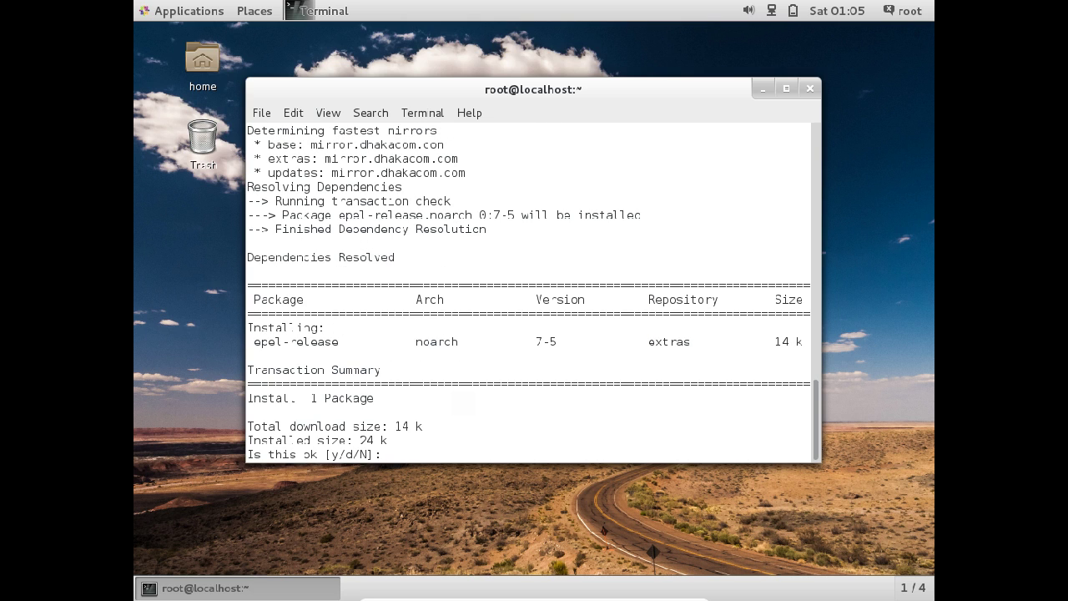
Step: Answer y to both prompts to install epel-release 7-5, then run yum update
type("y")
key("Return")
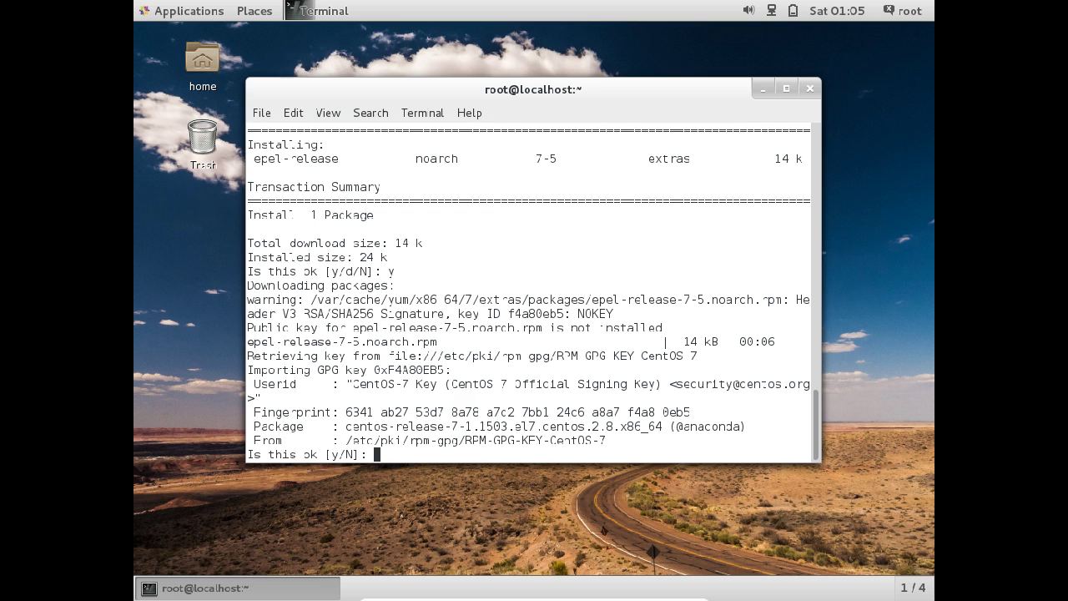
type("y")
key("Return")
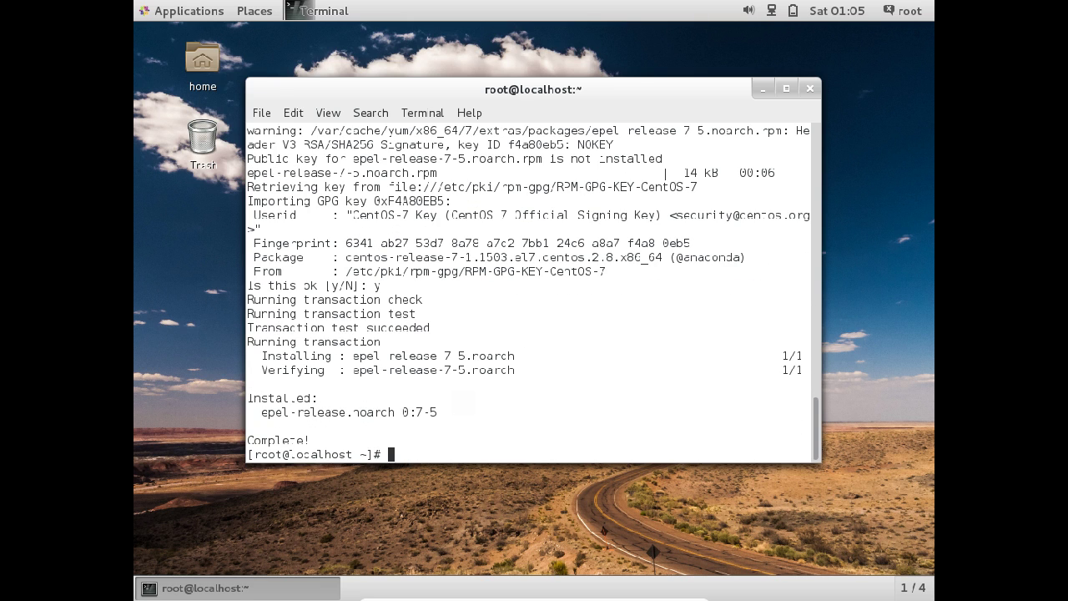
type("yum update")
key("Return")
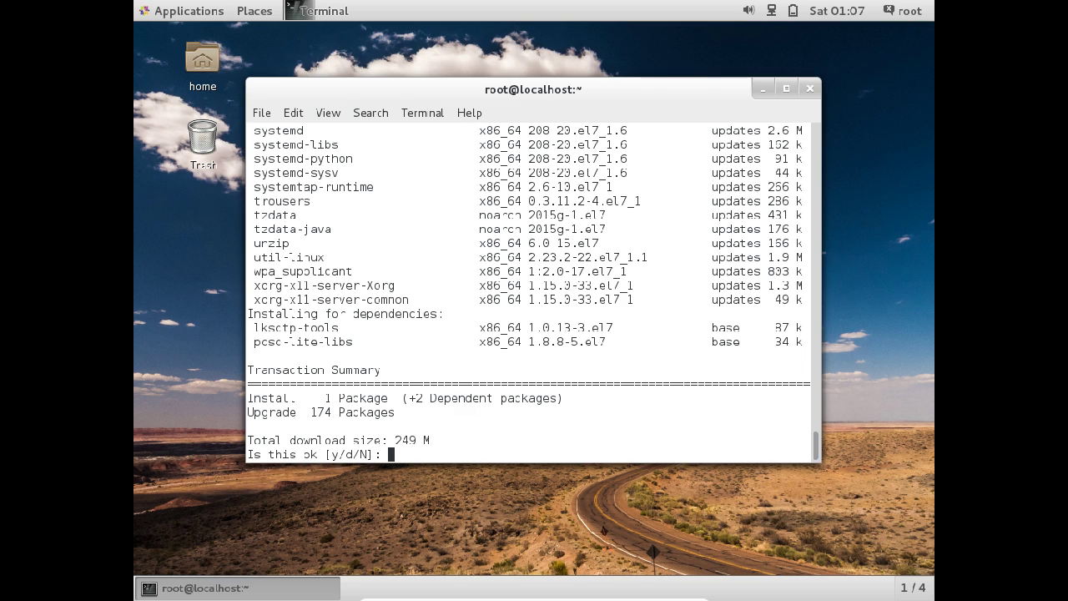
Step: Answer n to the 249 M, 174-package update and show the notifications tray
type("n")
key("Return")
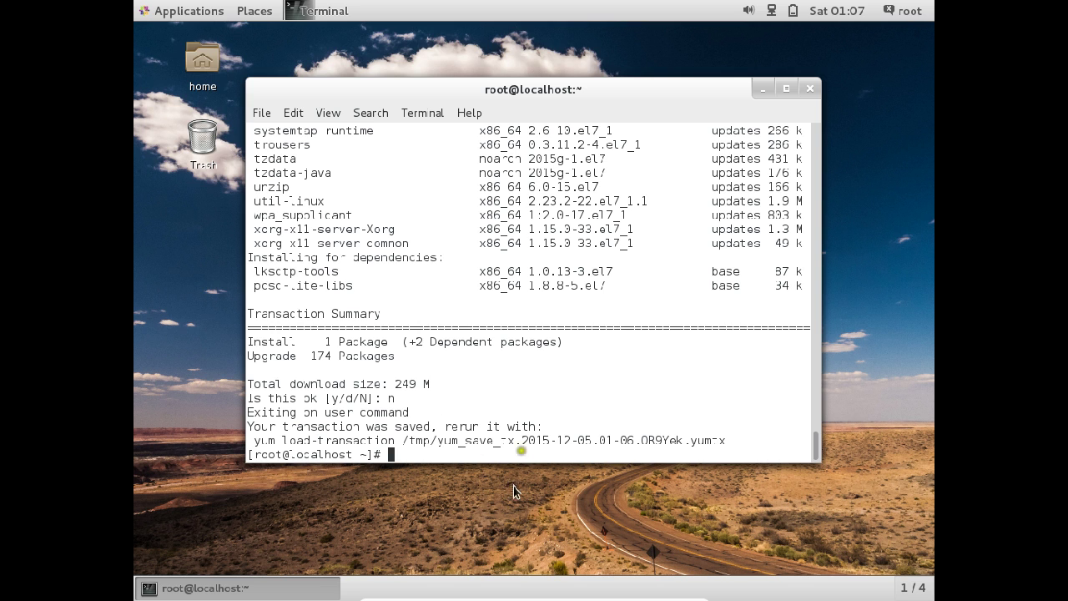
key("super+m")
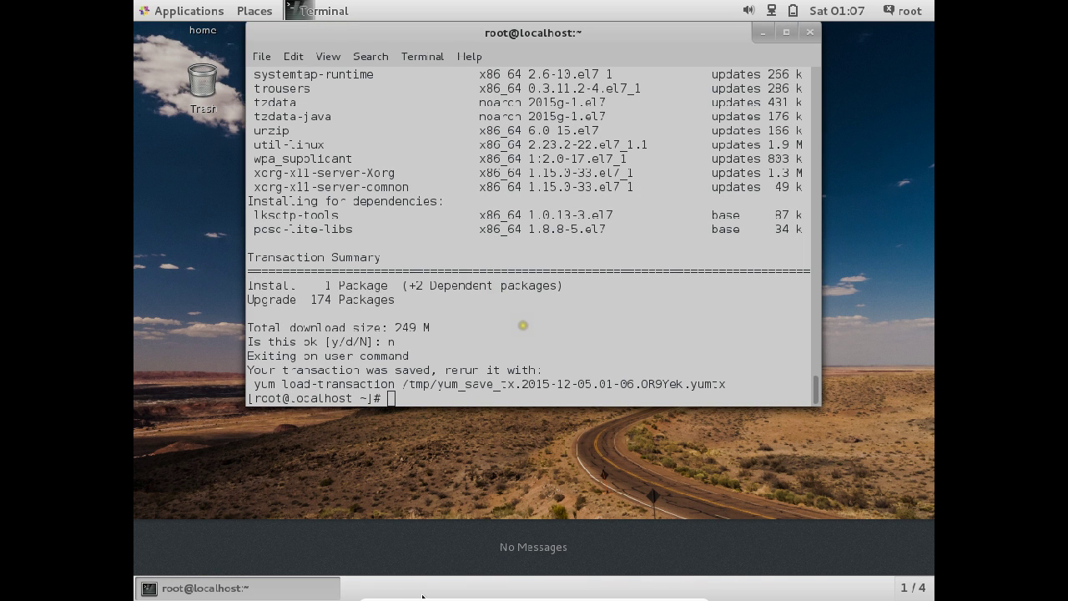
Step: Exit full-screen from the VirtualBox mini toolbar so the VM runs windowed
mouse_move(422, 596)
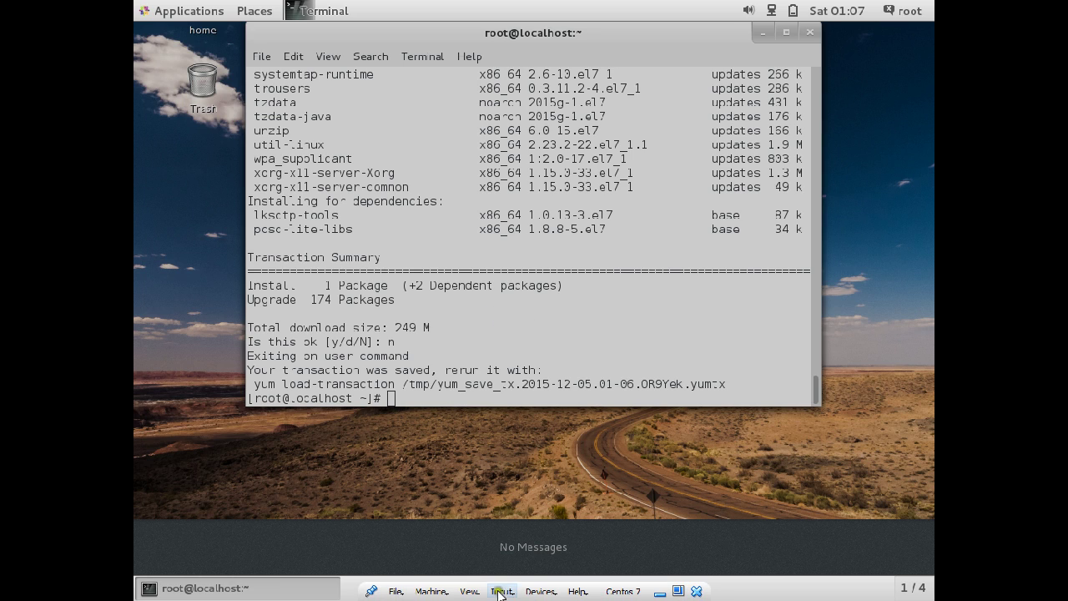
left_click(678, 591)
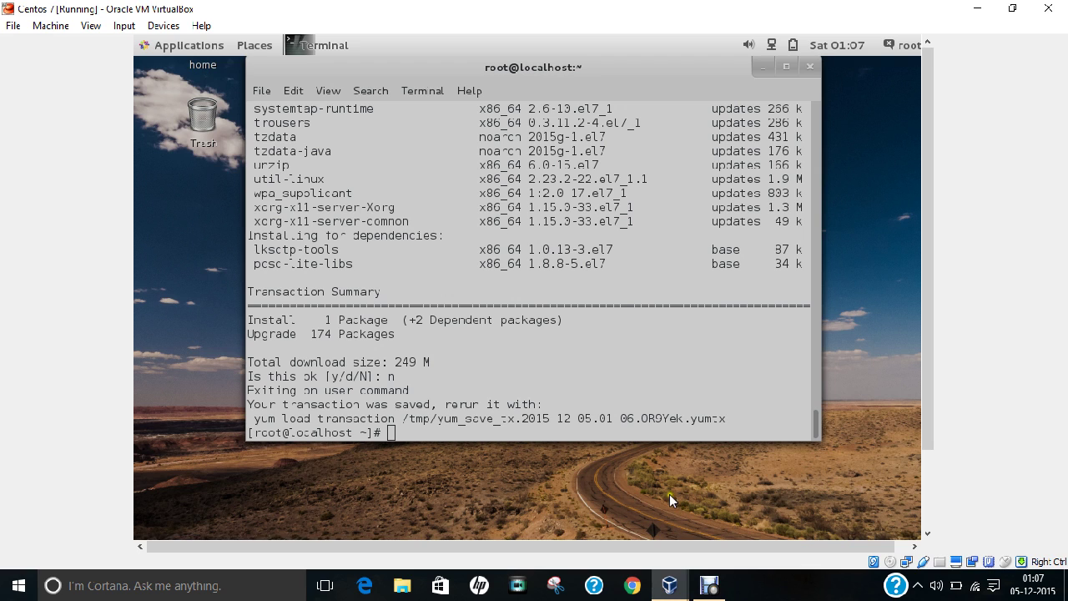